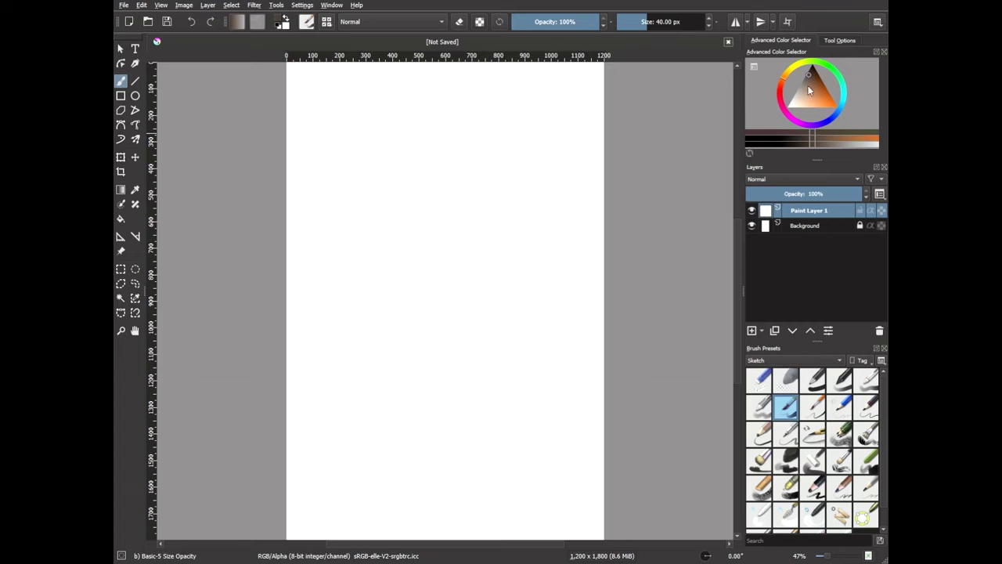
# - Pick a pinkish-brown colour, block in box and head shapes, then clear them
pyautogui.click(807, 92)
pyautogui.moveTo(307, 232); pyautogui.dragTo(493, 202)
pyautogui.moveTo(348, 393); pyautogui.dragTo(502, 390)
pyautogui.moveTo(348, 110); pyautogui.dragTo(442, 74)
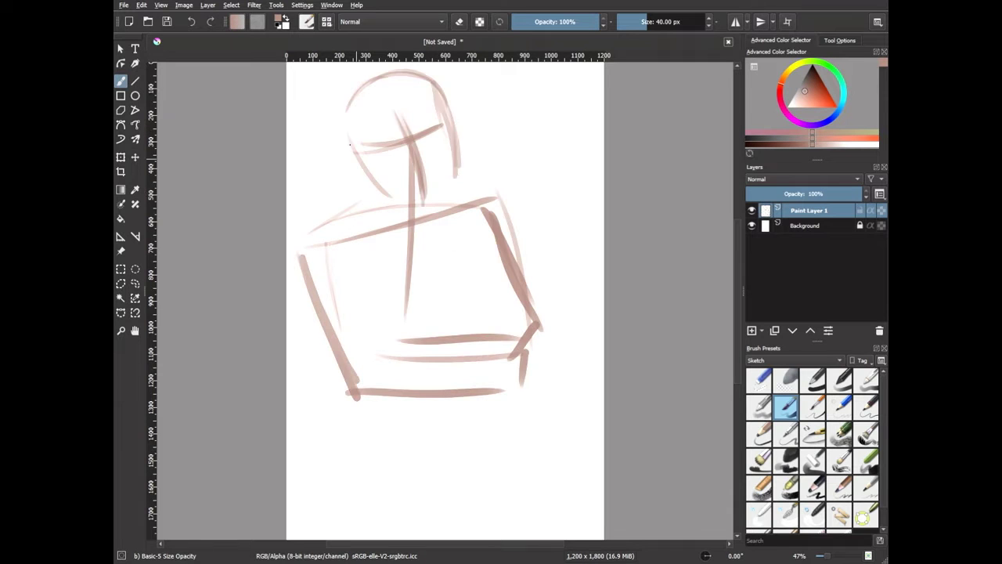
pyautogui.press('Delete')
# - Redraw the box-and-head block-in, then wipe the layer blank again
pyautogui.moveTo(331, 246); pyautogui.dragTo(331, 205)
pyautogui.moveTo(369, 280); pyautogui.dragTo(481, 275)
pyautogui.moveTo(361, 173); pyautogui.dragTo(403, 102)
pyautogui.press('Delete')
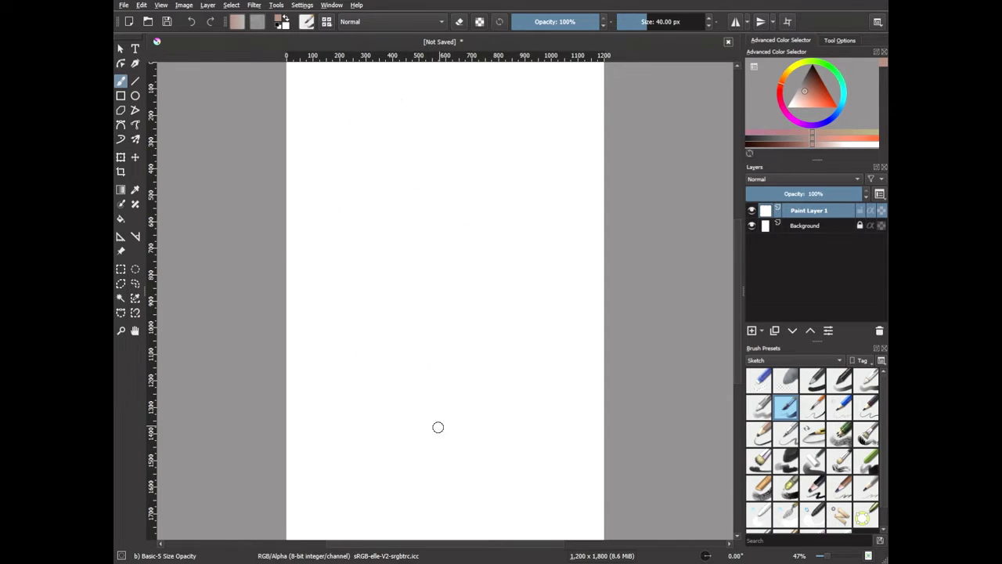
# - Zoom in, rough out the figure and head above the box, then clear it
pyautogui.press('+')
pyautogui.moveTo(358, 268)
pyautogui.mouseDown()
pyautogui.moveTo(403, 423)
pyautogui.moveTo(309, 396)
pyautogui.mouseUp()
pyautogui.moveTo(513, 255); pyautogui.dragTo(576, 482)
pyautogui.moveTo(429, 349)
pyautogui.mouseDown()
pyautogui.moveTo(426, 239)
pyautogui.moveTo(405, 144)
pyautogui.mouseUp()
pyautogui.moveTo(407, 212); pyautogui.dragTo(470, 102)
pyautogui.press('Delete')
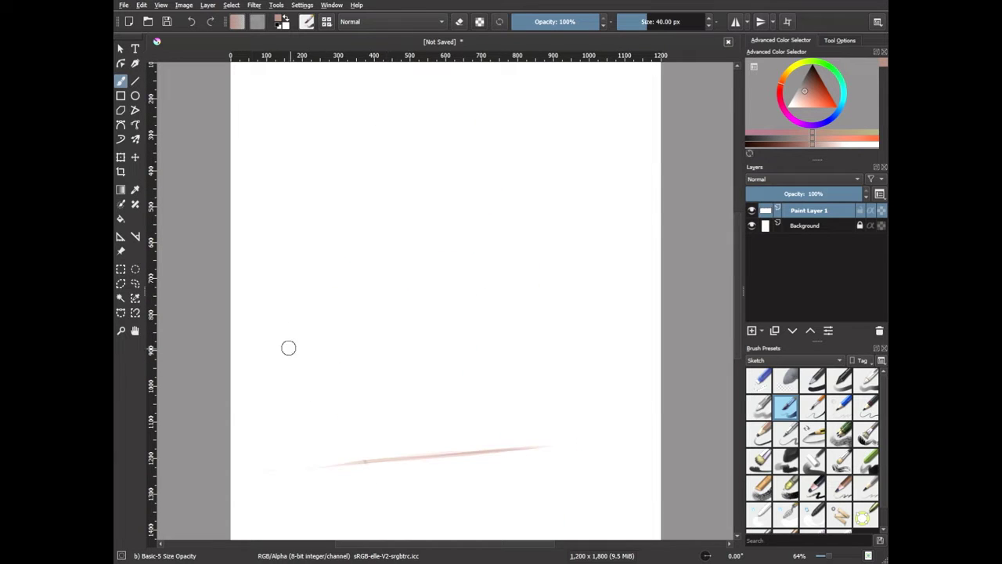
# - Sketch a box-shaped torso and head line, undoing the last stroke
pyautogui.moveTo(282, 270); pyautogui.dragTo(262, 431)
pyautogui.moveTo(345, 251); pyautogui.dragTo(509, 258)
pyautogui.moveTo(376, 439); pyautogui.dragTo(541, 426)
pyautogui.moveTo(310, 290); pyautogui.dragTo(384, 426)
pyautogui.moveTo(494, 258)
pyautogui.mouseDown()
pyautogui.moveTo(556, 407)
pyautogui.moveTo(599, 443)
pyautogui.mouseUp()
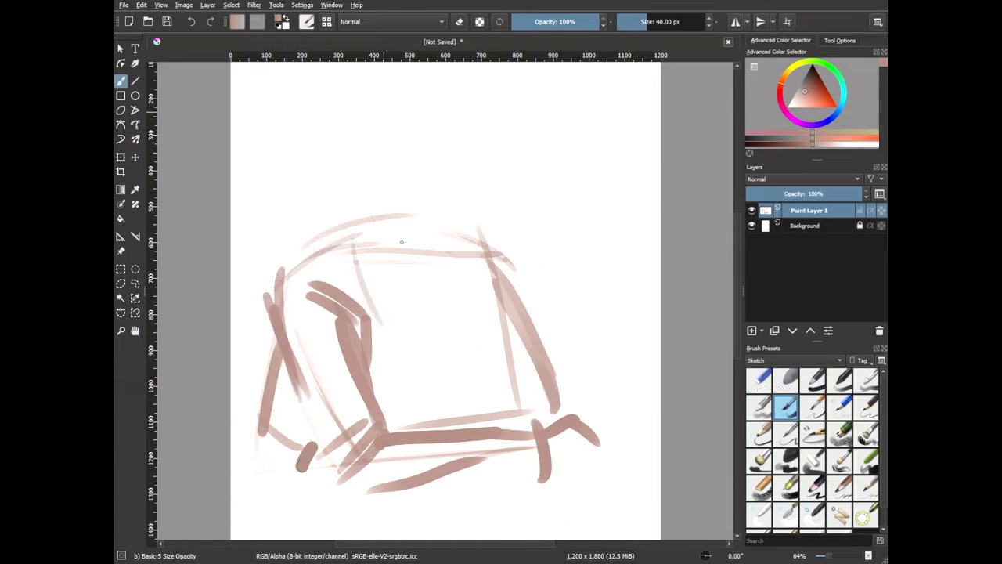
pyautogui.moveTo(349, 188); pyautogui.dragTo(446, 186)
pyautogui.hotkey('ctrl', 'z')
# - Sketch head, neck and right arm on the table, clear it, and select Charcoal pencil large
pyautogui.moveTo(399, 125); pyautogui.dragTo(446, 249)
pyautogui.moveTo(353, 227); pyautogui.dragTo(416, 280)
pyautogui.moveTo(462, 234); pyautogui.dragTo(595, 391)
pyautogui.moveTo(548, 427); pyautogui.dragTo(486, 429)
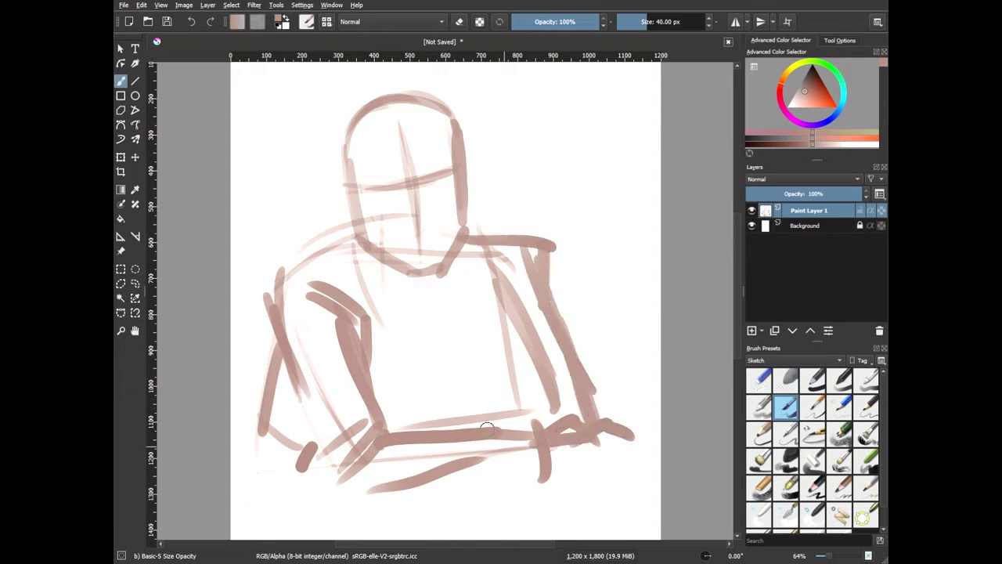
pyautogui.press('Delete')
pyautogui.press('/')
# - Rough in the figure's box-shaped body with the charcoal pencil
pyautogui.moveTo(564, 360); pyautogui.dragTo(454, 395)
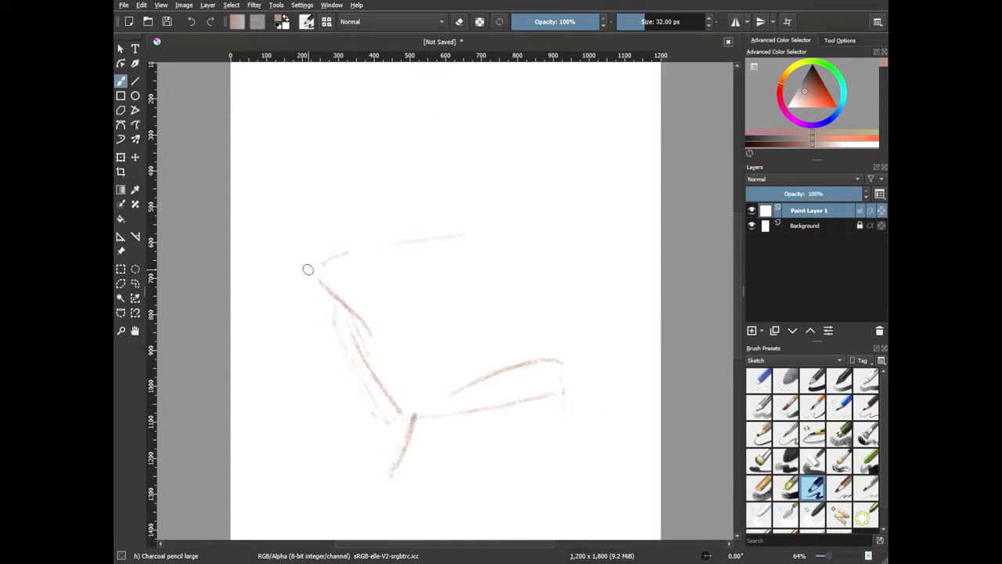
pyautogui.moveTo(450, 246); pyautogui.dragTo(430, 375)
pyautogui.moveTo(325, 336); pyautogui.dragTo(376, 466)
pyautogui.moveTo(525, 235); pyautogui.dragTo(564, 399)
pyautogui.moveTo(305, 258); pyautogui.dragTo(336, 376)
pyautogui.moveTo(509, 243); pyautogui.dragTo(361, 333)
# - Sketch the head with bob hair, mask band and neck
pyautogui.moveTo(423, 125); pyautogui.dragTo(407, 235)
pyautogui.moveTo(439, 227); pyautogui.dragTo(501, 282)
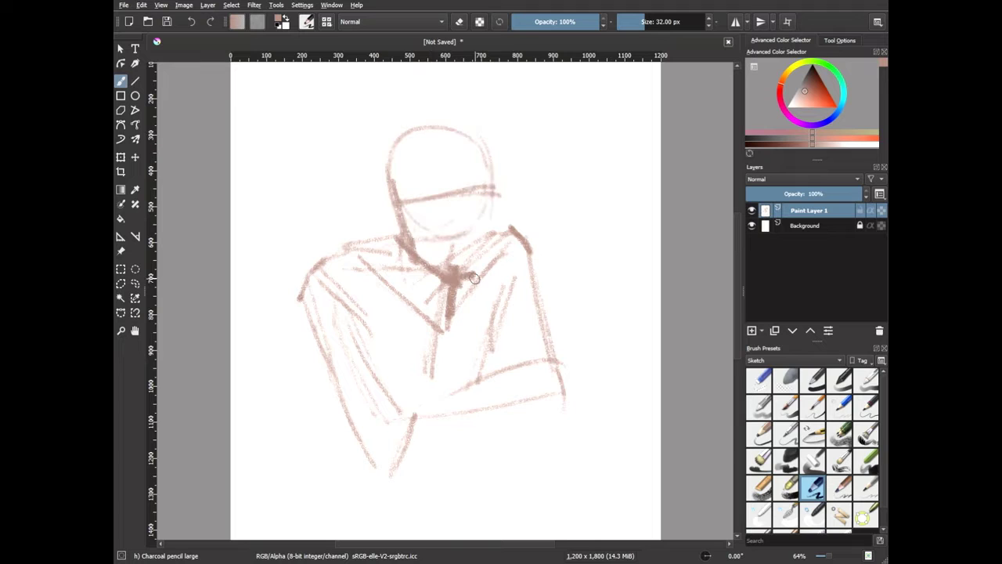
pyautogui.moveTo(395, 215); pyautogui.dragTo(486, 199)
pyautogui.moveTo(494, 168); pyautogui.dragTo(470, 274)
pyautogui.moveTo(407, 126); pyautogui.dragTo(368, 251)
pyautogui.moveTo(375, 125); pyautogui.dragTo(494, 157)
pyautogui.moveTo(408, 409); pyautogui.dragTo(599, 406)
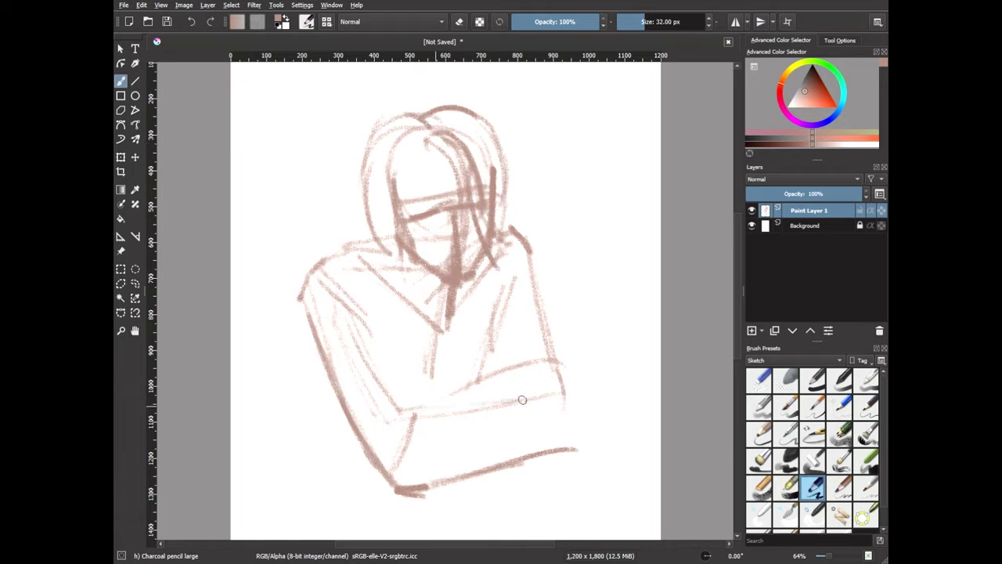
# - Sketch the crossed forearms, lower body contours and the glass at the right
pyautogui.moveTo(395, 490); pyautogui.dragTo(575, 449)
pyautogui.moveTo(333, 442); pyautogui.dragTo(356, 432)
pyautogui.moveTo(314, 344); pyautogui.dragTo(387, 493)
pyautogui.moveTo(388, 354); pyautogui.dragTo(408, 407)
pyautogui.moveTo(565, 446); pyautogui.dragTo(597, 453)
pyautogui.moveTo(619, 383); pyautogui.dragTo(650, 496)
pyautogui.moveTo(626, 386); pyautogui.dragTo(659, 384)
pyautogui.moveTo(254, 510); pyautogui.dragTo(254, 404)
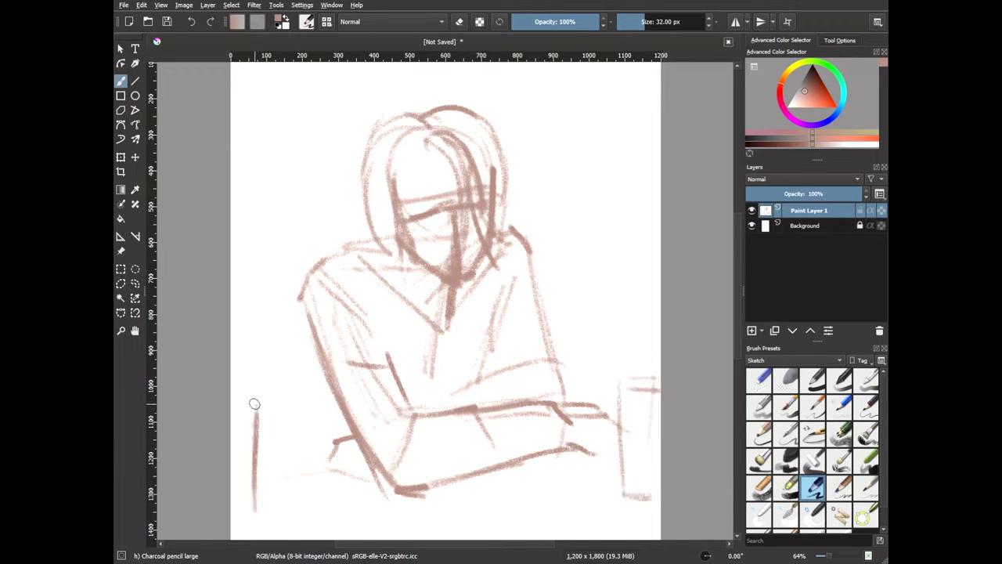
# - Strengthen the left contour and refine the mask band and hair strokes
pyautogui.moveTo(317, 344); pyautogui.dragTo(294, 415)
pyautogui.moveTo(290, 470); pyautogui.dragTo(353, 482)
pyautogui.moveTo(399, 192); pyautogui.dragTo(463, 188)
pyautogui.moveTo(384, 117)
pyautogui.mouseDown()
pyautogui.moveTo(502, 117)
pyautogui.moveTo(470, 266)
pyautogui.mouseUp()
pyautogui.press('e')
pyautogui.press('e')
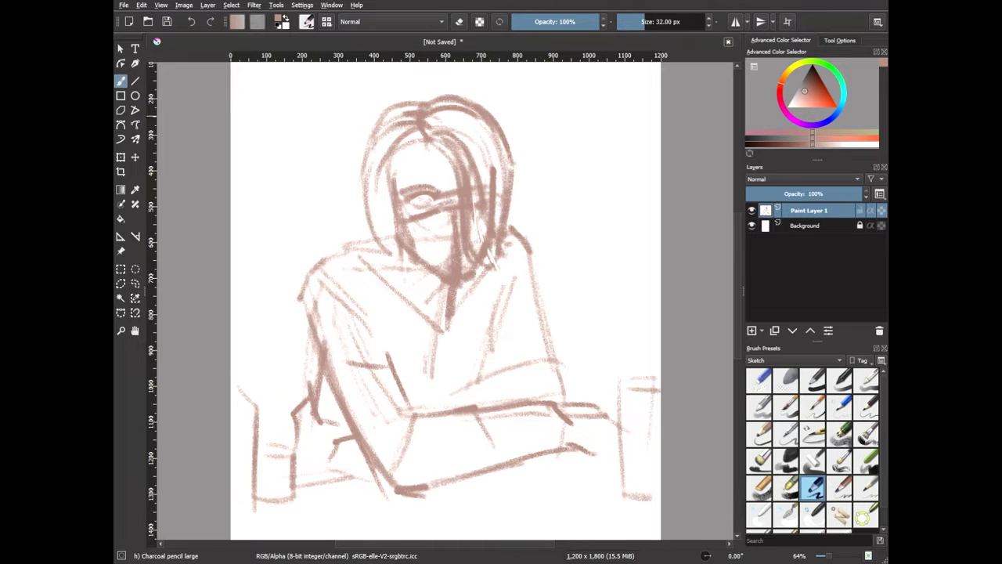
# - Check the mirrored view, refine shoulders, arms and table lines, then add Paint Layer 2
pyautogui.press('m')
pyautogui.moveTo(525, 211); pyautogui.dragTo(470, 317)
pyautogui.moveTo(501, 235); pyautogui.dragTo(595, 298)
pyautogui.moveTo(352, 228)
pyautogui.mouseDown()
pyautogui.moveTo(294, 392)
pyautogui.moveTo(362, 356)
pyautogui.mouseUp()
pyautogui.moveTo(568, 362)
pyautogui.mouseDown()
pyautogui.moveTo(530, 459)
pyautogui.moveTo(603, 442)
pyautogui.mouseUp()
pyautogui.moveTo(619, 309); pyautogui.dragTo(583, 470)
pyautogui.press('m')
pyautogui.press('Insert')
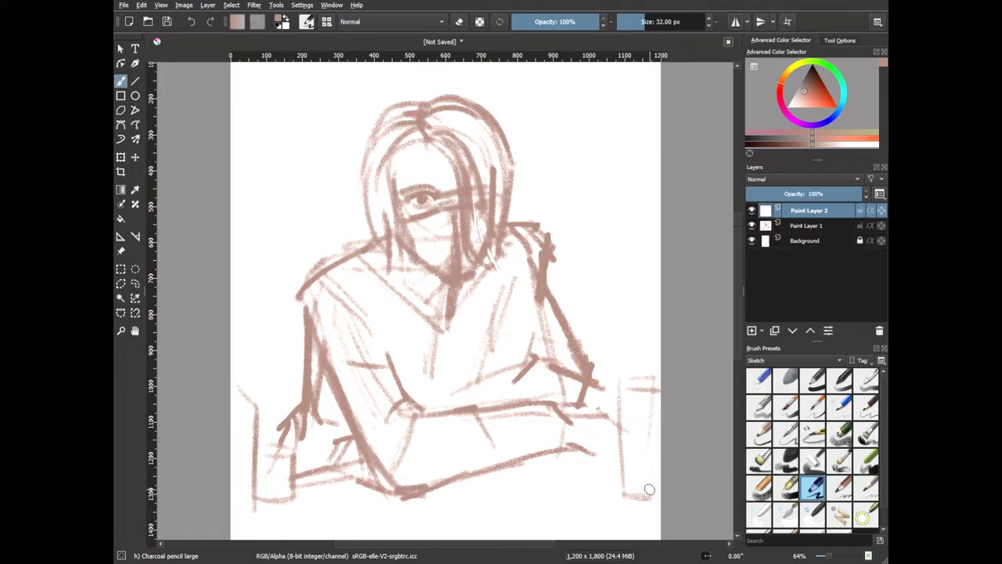
# - Select the Ink-7 Brush Rough in black, zoom in, and ink the left eyebrow
pyautogui.click(787, 408)
pyautogui.press('d')
pyautogui.press('+')
pyautogui.moveTo(452, 202); pyautogui.dragTo(399, 198)
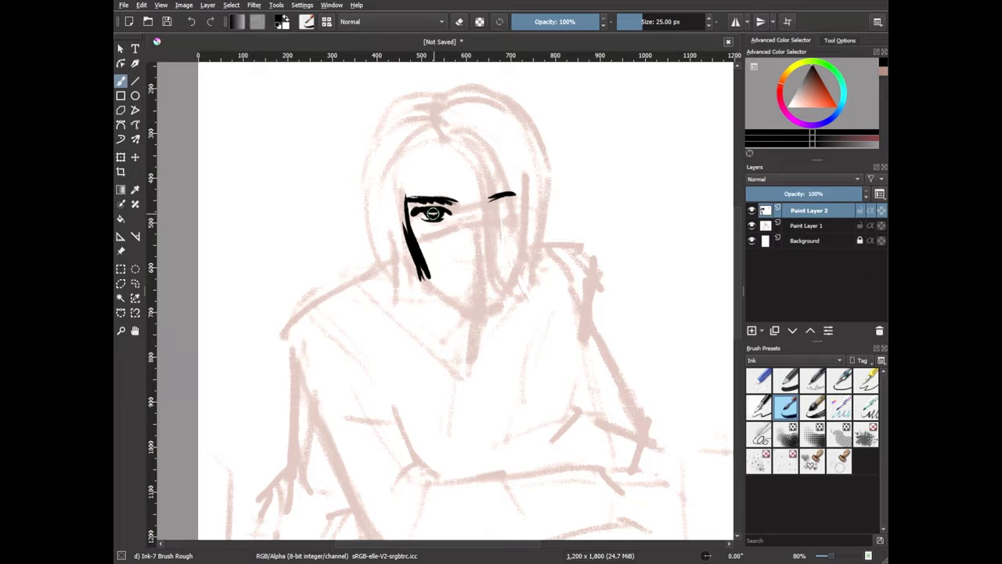
# - Ink the hair strands on both sides of the face and the outer hair edge
pyautogui.moveTo(401, 205); pyautogui.dragTo(420, 135)
pyautogui.moveTo(370, 211)
pyautogui.mouseDown()
pyautogui.moveTo(439, 126)
pyautogui.moveTo(513, 297)
pyautogui.mouseUp()
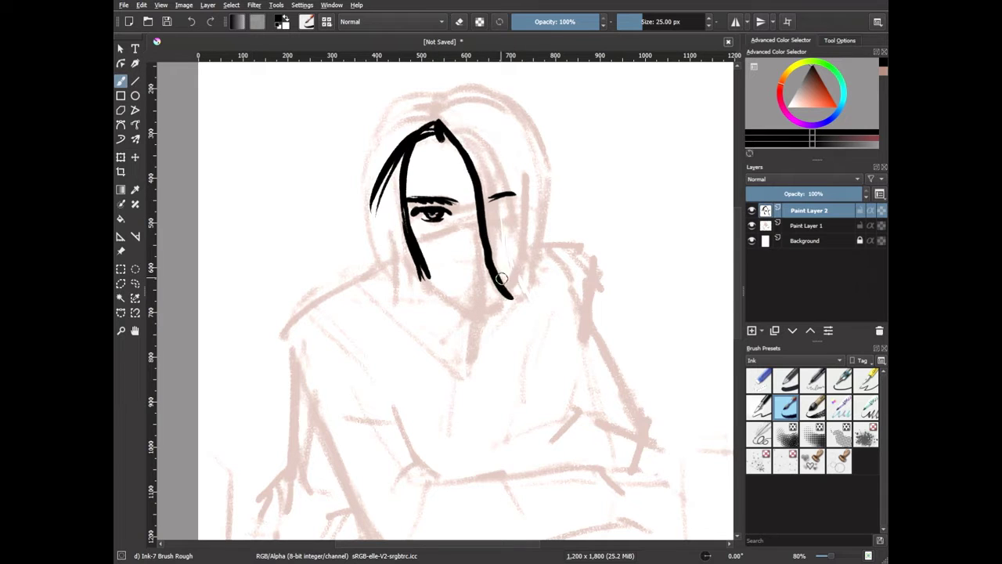
pyautogui.moveTo(484, 164); pyautogui.dragTo(507, 284)
pyautogui.moveTo(442, 117); pyautogui.dragTo(488, 213)
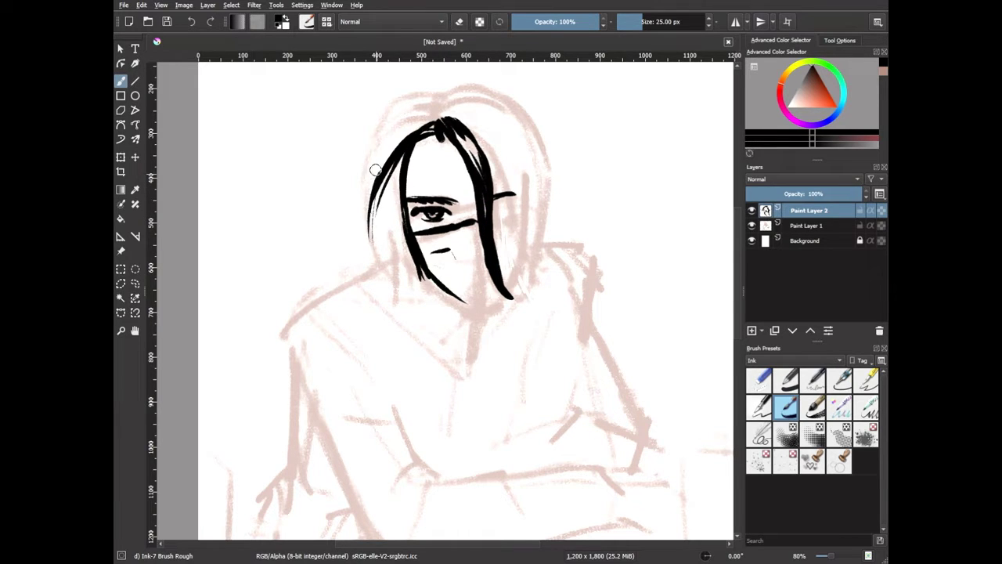
pyautogui.moveTo(369, 223); pyautogui.dragTo(423, 95)
pyautogui.moveTo(366, 202); pyautogui.dragTo(435, 299)
# - Ink hair down to the chin, trim a strand, and round off the hair top
pyautogui.press('e')
pyautogui.moveTo(493, 227); pyautogui.dragTo(501, 289)
pyautogui.press('e')
pyautogui.moveTo(426, 282); pyautogui.dragTo(478, 314)
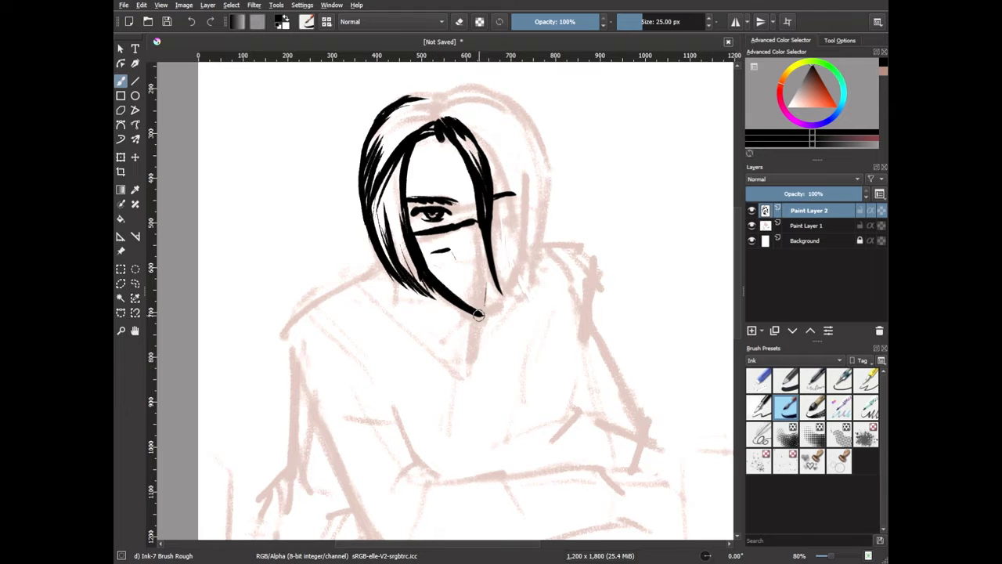
pyautogui.press('e')
pyautogui.press('e')
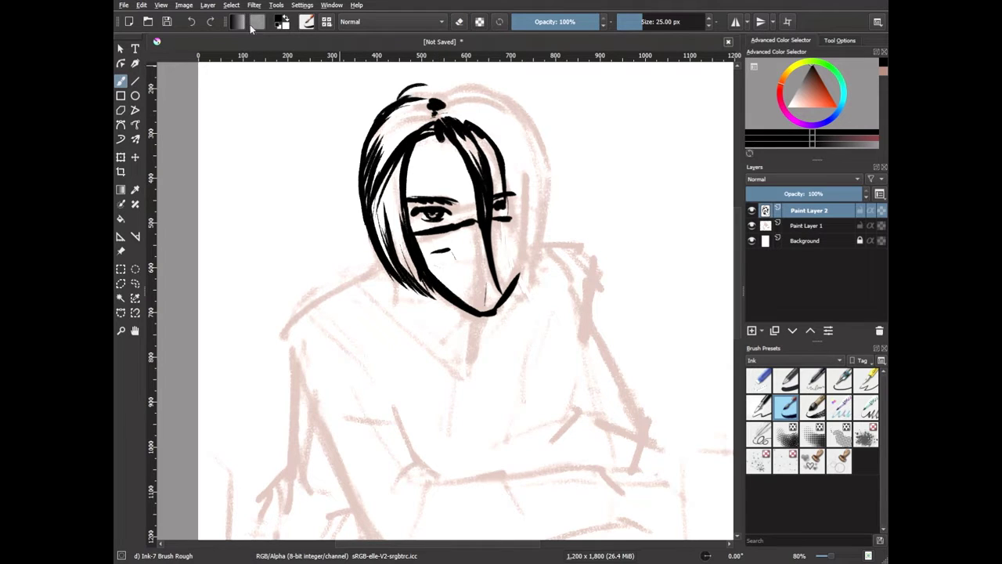
pyautogui.moveTo(390, 147); pyautogui.dragTo(432, 93)
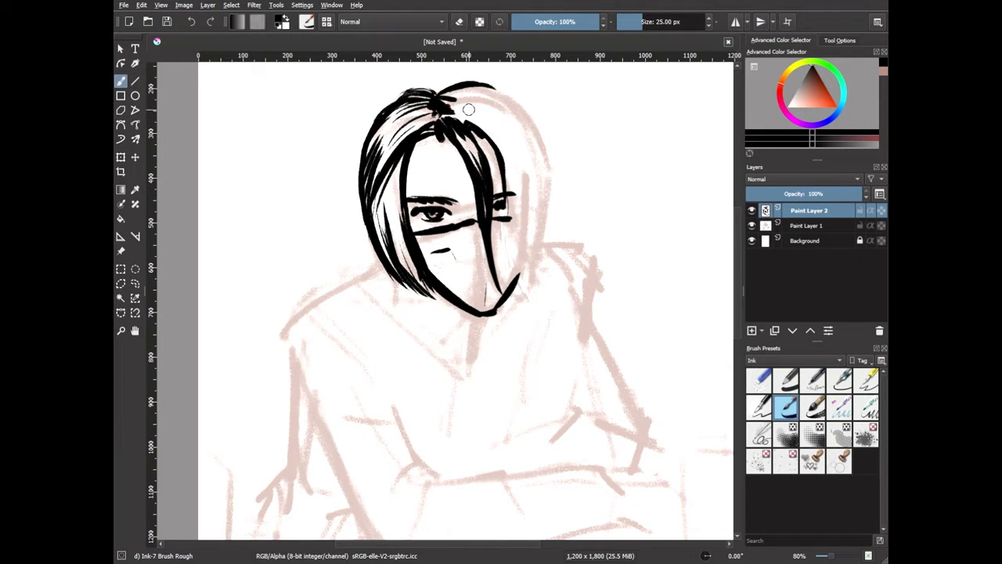
pyautogui.moveTo(508, 172); pyautogui.dragTo(533, 295)
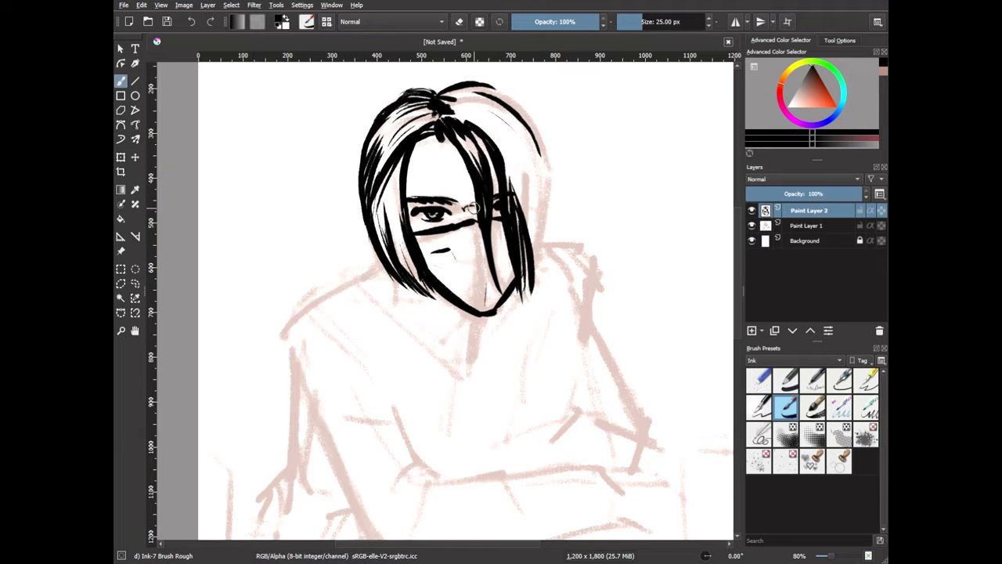
# - Ink an inverted-V collar stroke and undo the thick vertical stroke
pyautogui.scroll(-3, 462, 266)
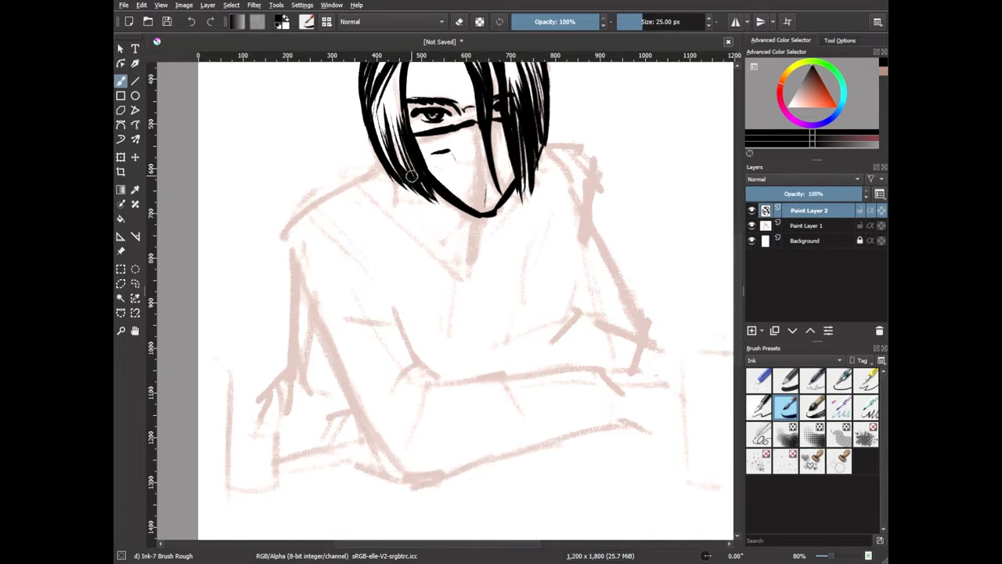
pyautogui.moveTo(392, 393); pyautogui.dragTo(430, 381)
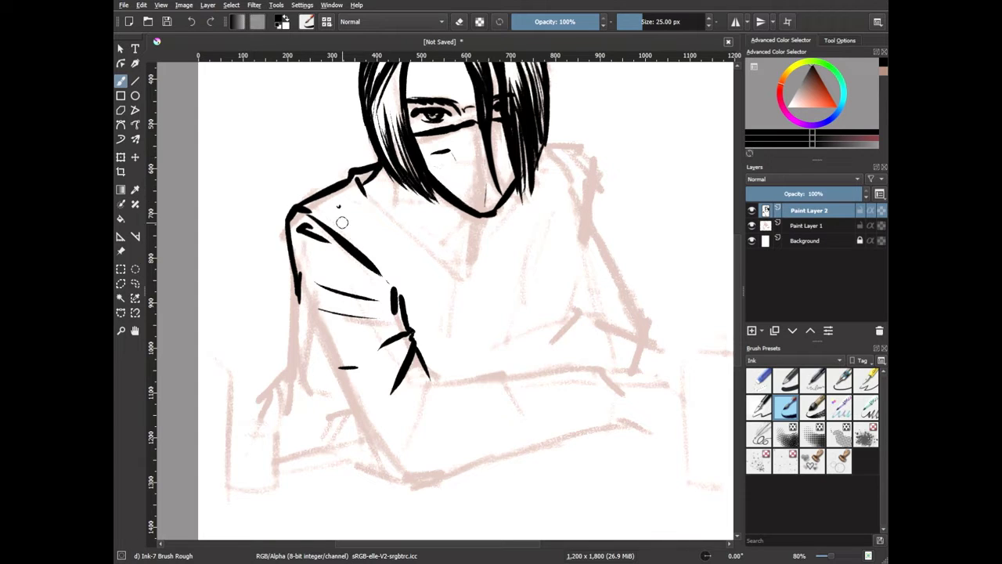
pyautogui.hotkey('ctrl', 'z')
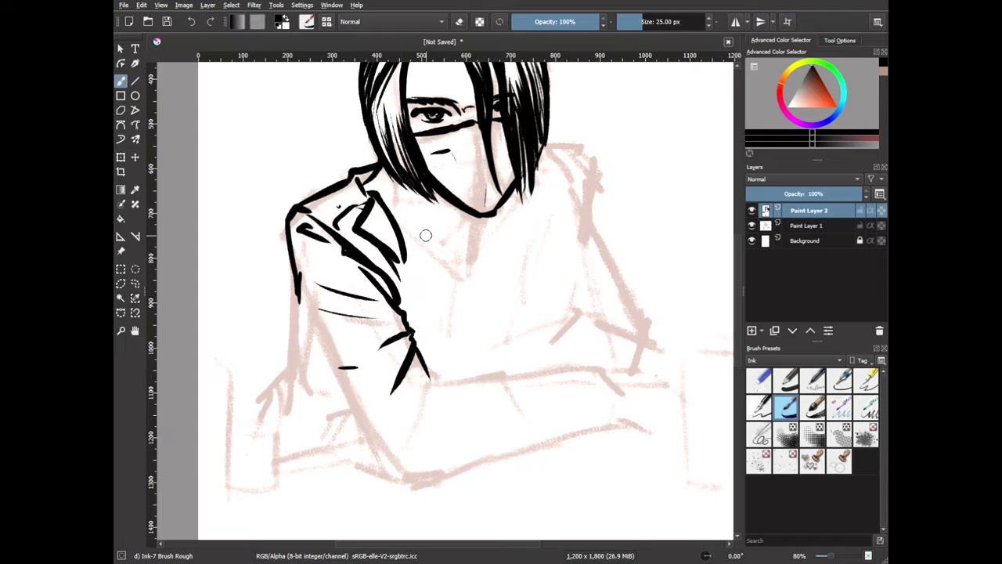
pyautogui.scroll(-5, 391, 458)
# - Ink the bottle's neck, shoulders, sides and base curve
pyautogui.scroll(3, 716, 320)
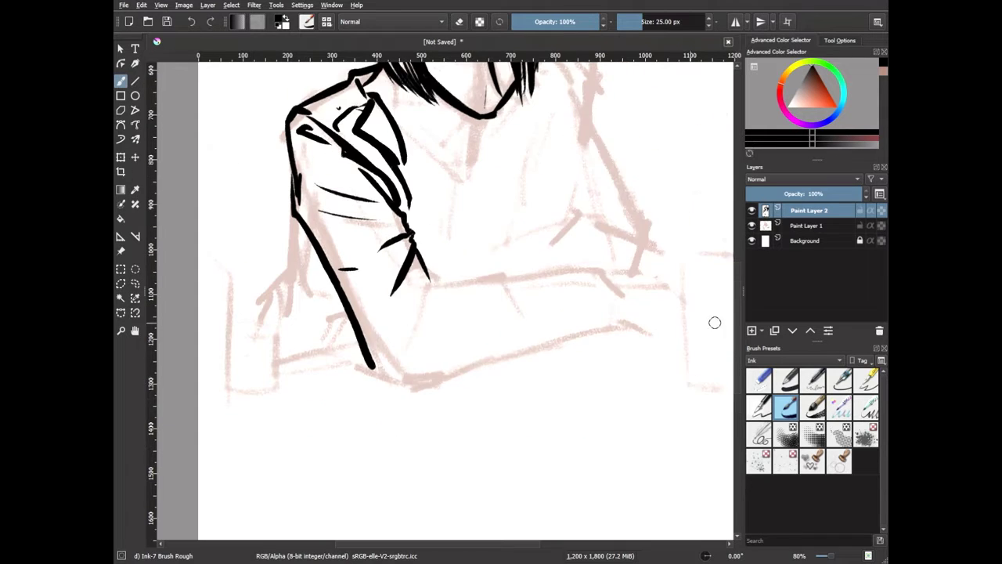
pyautogui.scroll(-1, 448, 291)
pyautogui.moveTo(408, 287)
pyautogui.mouseDown()
pyautogui.moveTo(407, 415)
pyautogui.moveTo(459, 294)
pyautogui.mouseUp()
pyautogui.moveTo(459, 298); pyautogui.dragTo(504, 492)
pyautogui.moveTo(393, 433); pyautogui.dragTo(343, 536)
pyautogui.moveTo(365, 488); pyautogui.dragTo(434, 495)
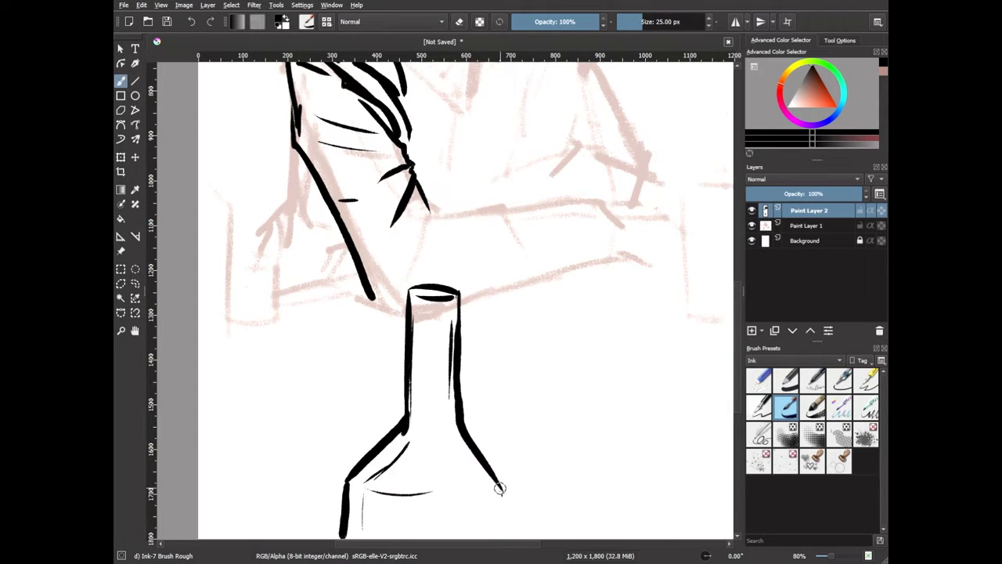
pyautogui.scroll(-3, 439, 392)
pyautogui.moveTo(350, 401); pyautogui.dragTo(506, 423)
pyautogui.moveTo(476, 361); pyautogui.dragTo(506, 425)
pyautogui.scroll(5, 343, 485)
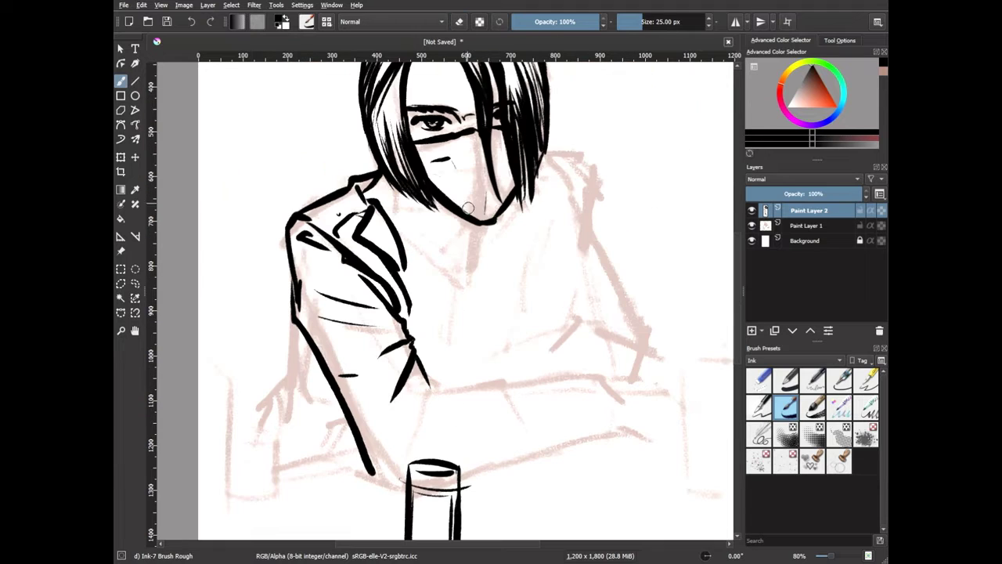
# - Ink a bold collar line and strokes from the hair down to the collar
pyautogui.moveTo(494, 235); pyautogui.dragTo(478, 356)
pyautogui.moveTo(379, 195); pyautogui.dragTo(475, 353)
pyautogui.moveTo(448, 196); pyautogui.dragTo(403, 300)
pyautogui.moveTo(435, 259); pyautogui.dragTo(451, 368)
pyautogui.scroll(-3, 224, 412)
pyautogui.moveTo(198, 223); pyautogui.dragTo(227, 369)
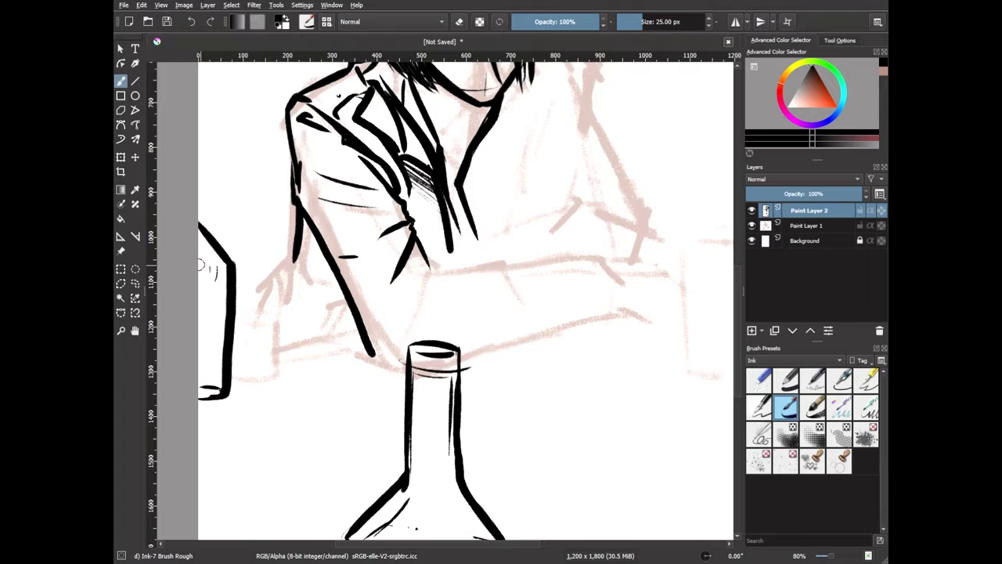
pyautogui.scroll(3, 201, 266)
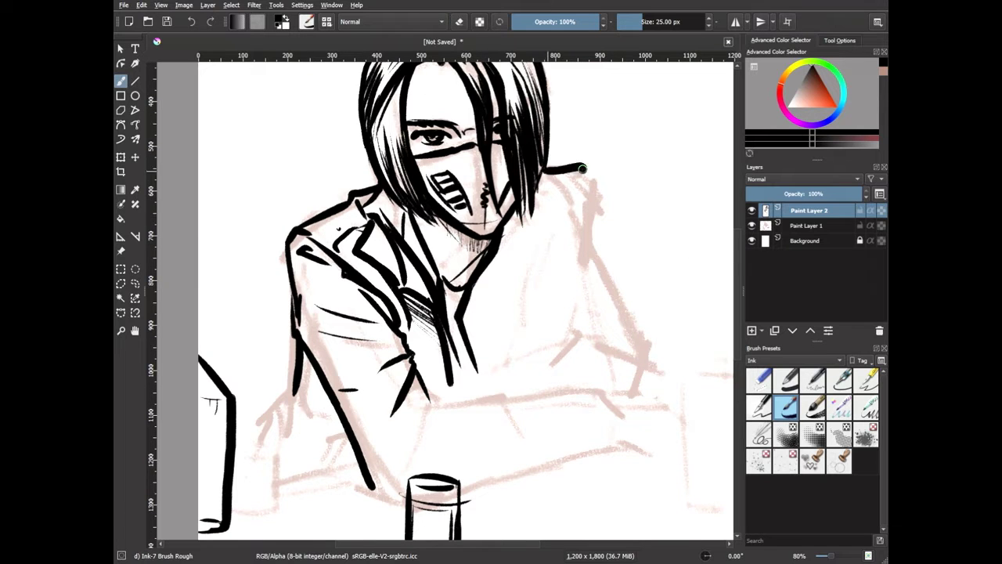
# - Ink the right shoulder and arm contour and outline the bottle at the left
pyautogui.moveTo(541, 200); pyautogui.dragTo(591, 211)
pyautogui.moveTo(582, 168); pyautogui.dragTo(662, 352)
pyautogui.moveTo(435, 351); pyautogui.dragTo(427, 470)
pyautogui.moveTo(374, 487); pyautogui.dragTo(407, 507)
pyautogui.moveTo(235, 450); pyautogui.dragTo(266, 513)
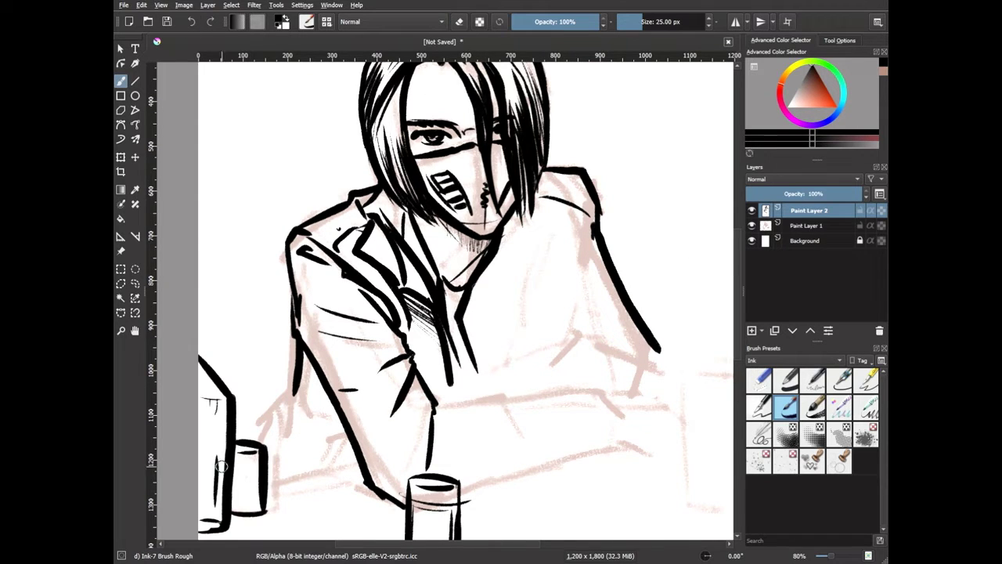
pyautogui.moveTo(296, 370); pyautogui.dragTo(274, 453)
pyautogui.moveTo(288, 396); pyautogui.dragTo(311, 406)
pyautogui.moveTo(270, 486); pyautogui.dragTo(360, 468)
pyautogui.scroll(-3, 360, 467)
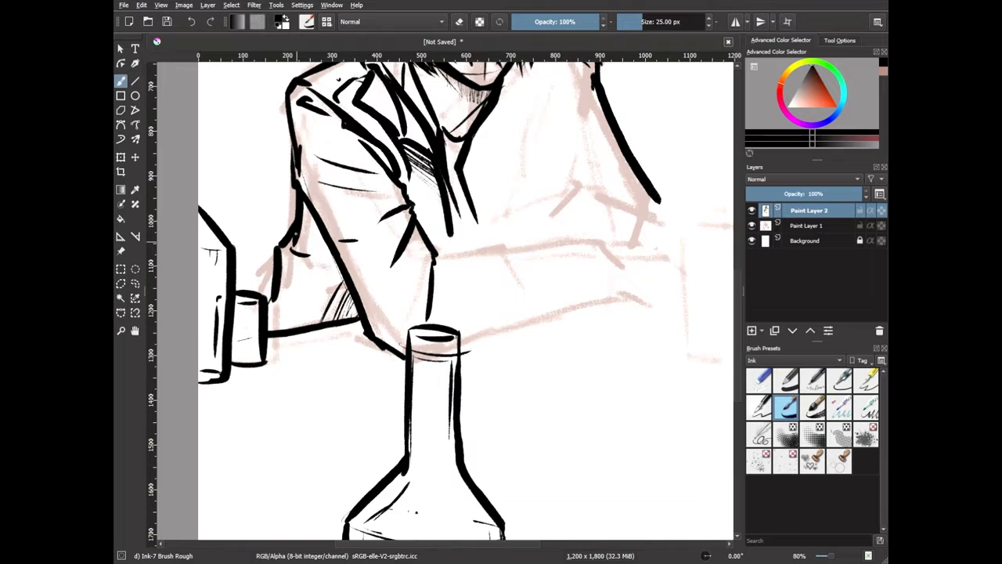
# - Ink the arm contours and outline the glass at the right
pyautogui.moveTo(506, 252); pyautogui.dragTo(587, 262)
pyautogui.moveTo(577, 314); pyautogui.dragTo(461, 345)
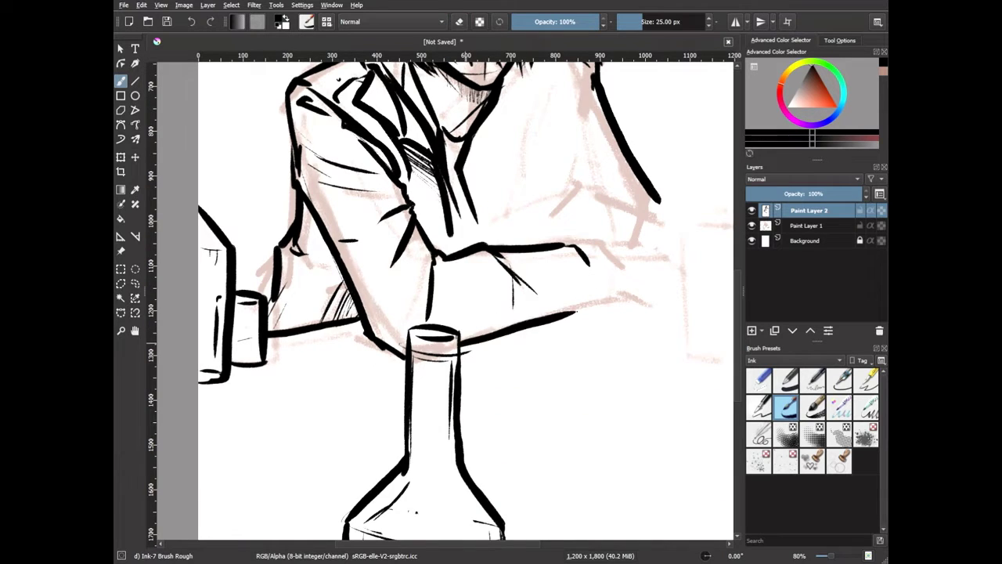
pyautogui.hscroll(5, 501, 215)
pyautogui.moveTo(550, 211); pyautogui.dragTo(501, 362)
pyautogui.moveTo(503, 357); pyautogui.dragTo(549, 350)
pyautogui.scroll(-2, 533, 318)
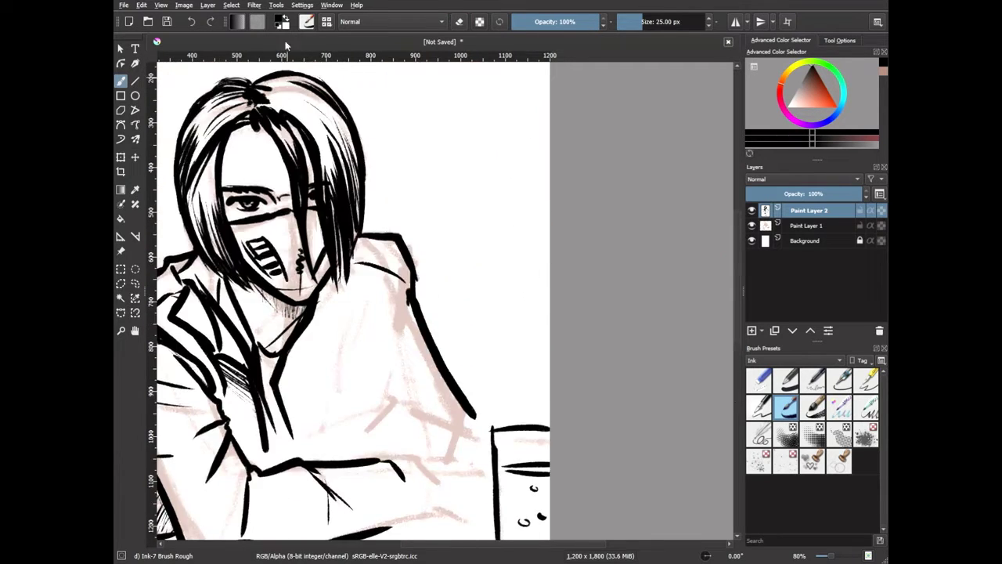
pyautogui.scroll(-1, 504, 236)
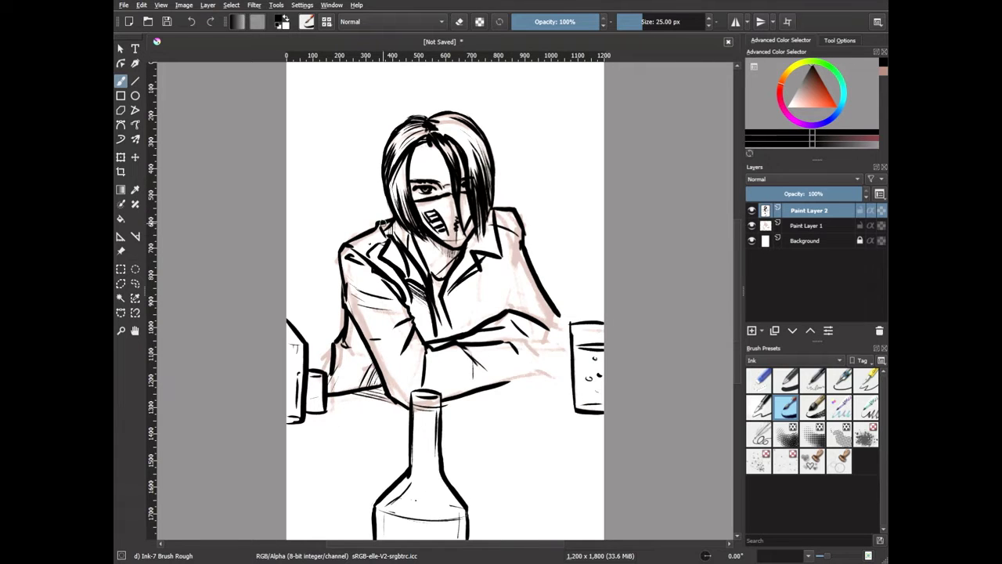
# - Reinforce the diagonal lower arm line and add a short vertical stroke, toggling the eraser briefly
pyautogui.moveTo(450, 396); pyautogui.dragTo(507, 370)
pyautogui.moveTo(513, 393); pyautogui.dragTo(512, 359)
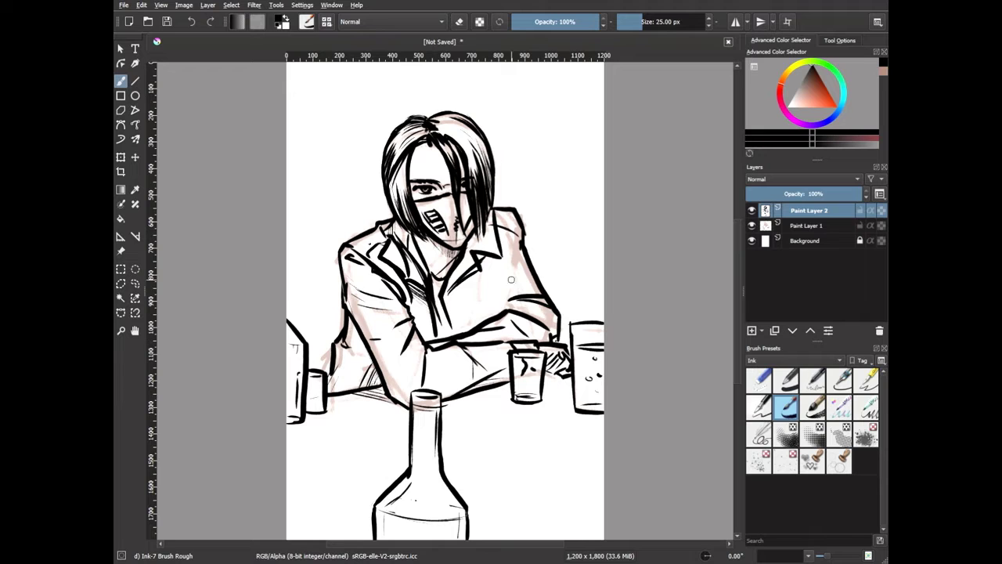
pyautogui.scroll(2, 499, 312)
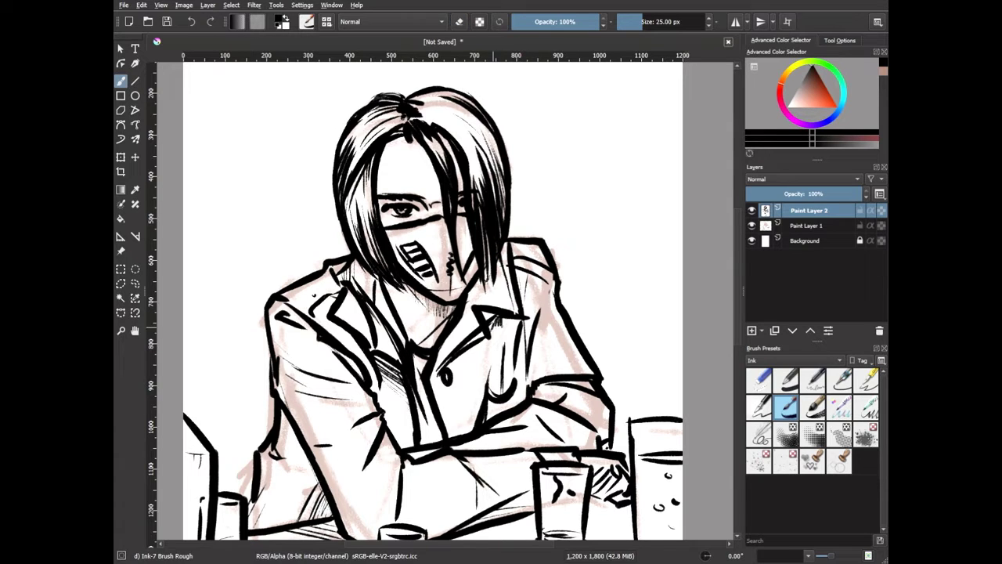
pyautogui.scroll(-1, 737, 293)
pyautogui.scroll(-3, 737, 294)
pyautogui.press('e')
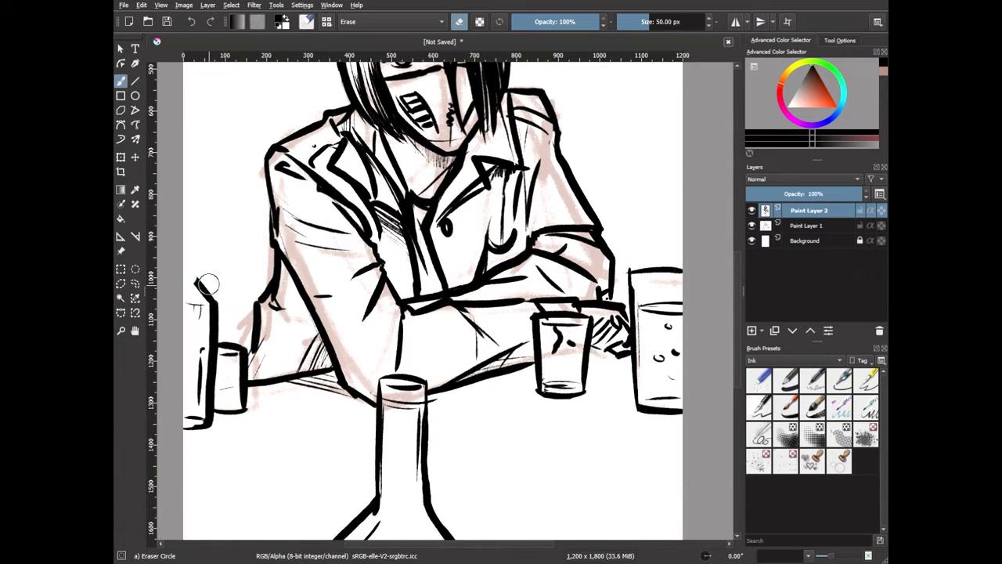
pyautogui.press('e')
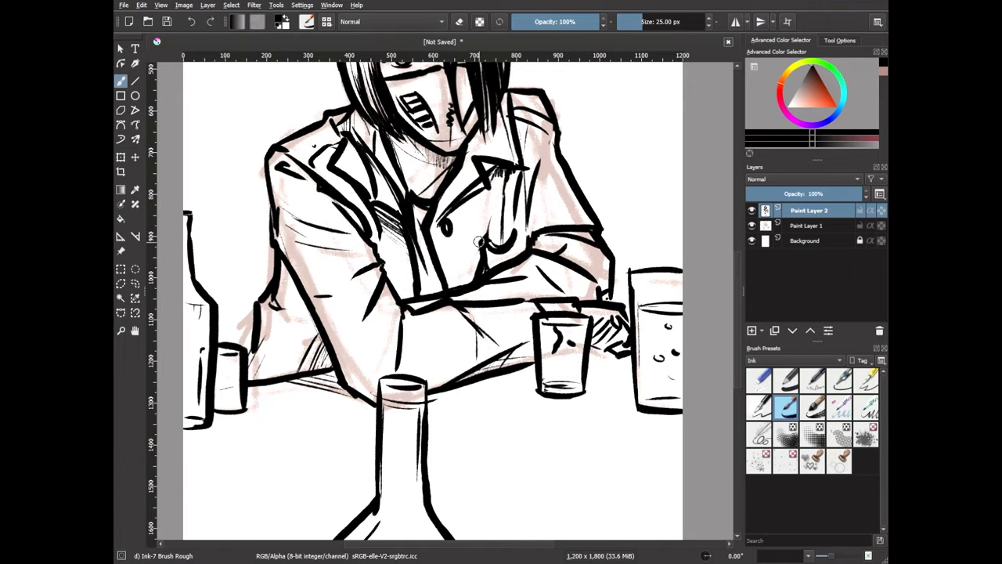
# - Zoom out and hide the pink sketch layer
pyautogui.press('-')
pyautogui.click(752, 226)
pyautogui.press('-')
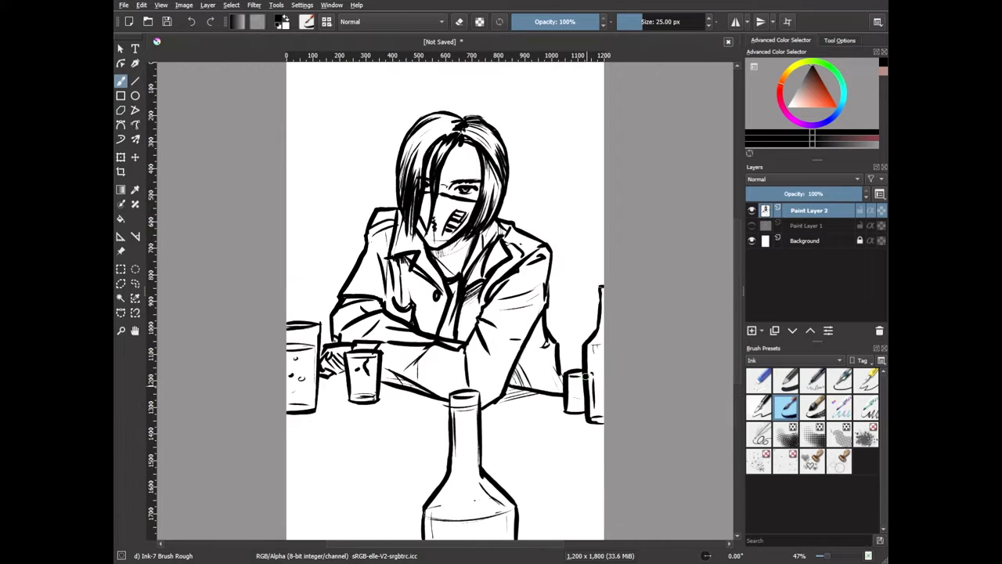
# - Erase and redraw the left glass's top line and reshape the left shoulder line
pyautogui.press('e')
pyautogui.press('e')
pyautogui.press('e')
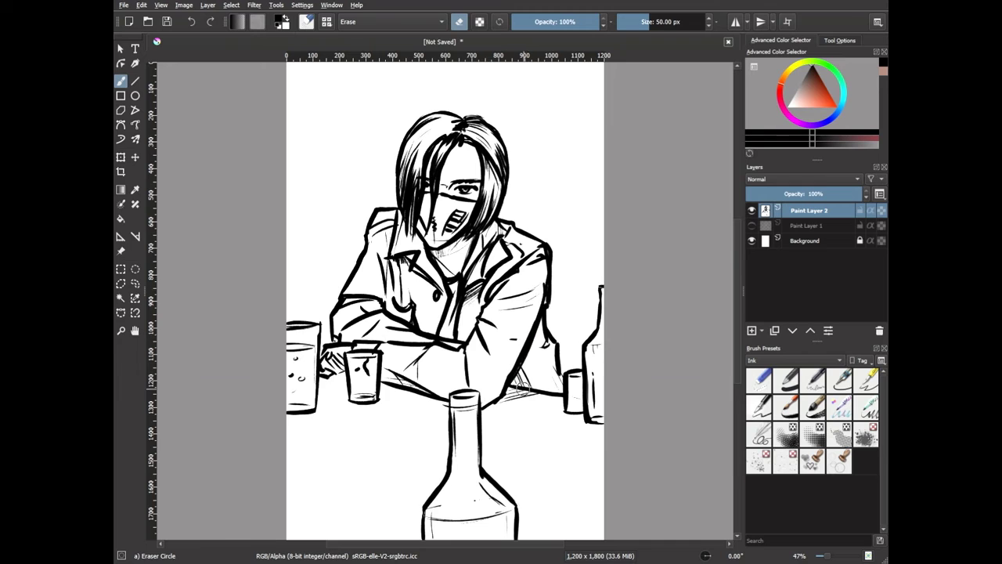
pyautogui.moveTo(289, 324); pyautogui.dragTo(322, 326)
pyautogui.press('e')
pyautogui.moveTo(315, 313); pyautogui.dragTo(329, 309)
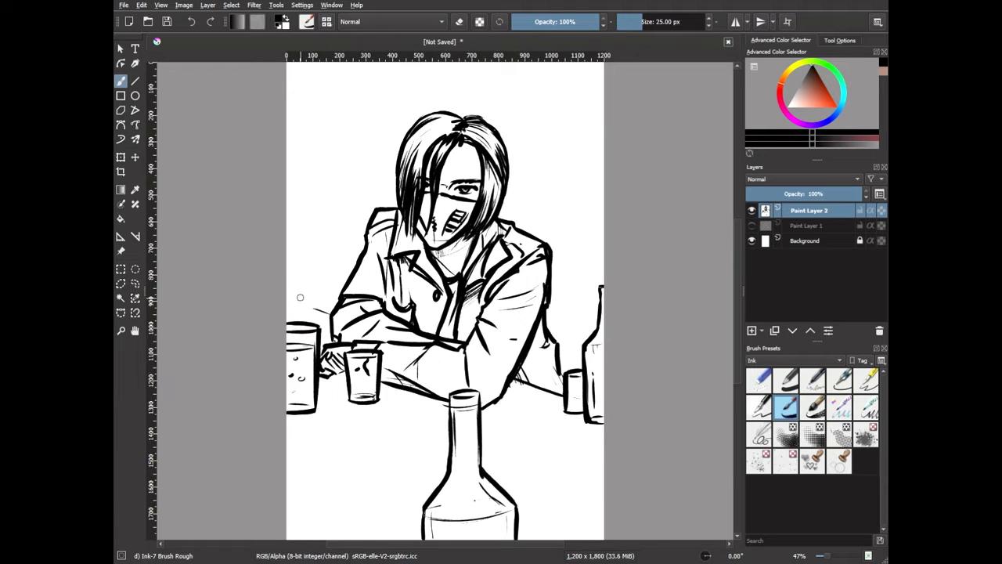
pyautogui.press('e')
pyautogui.press('e')
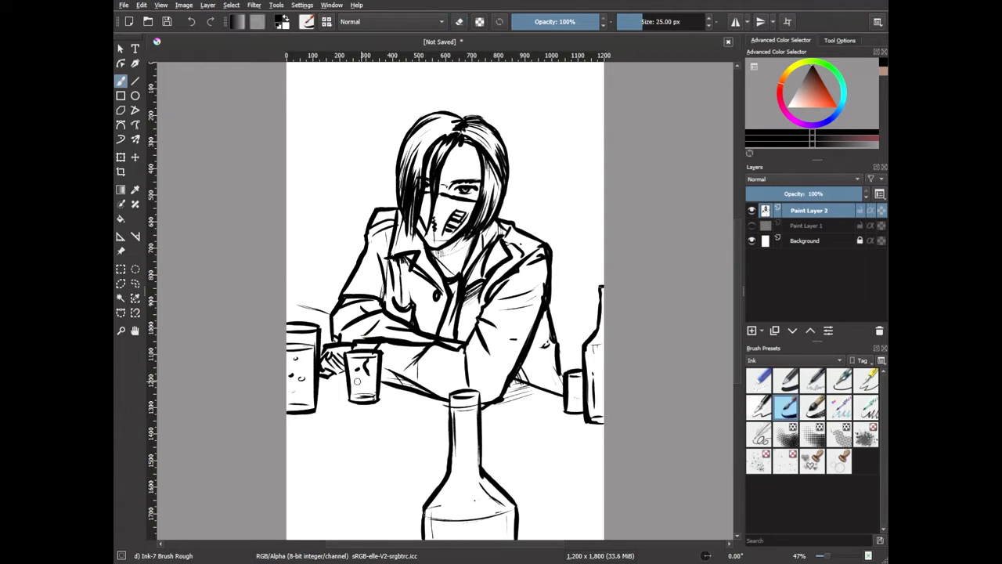
pyautogui.press('e')
pyautogui.press('e')
pyautogui.moveTo(374, 212)
pyautogui.mouseDown()
pyautogui.moveTo(361, 244)
pyautogui.moveTo(379, 223)
pyautogui.mouseUp()
pyautogui.press('e')
pyautogui.press('e')
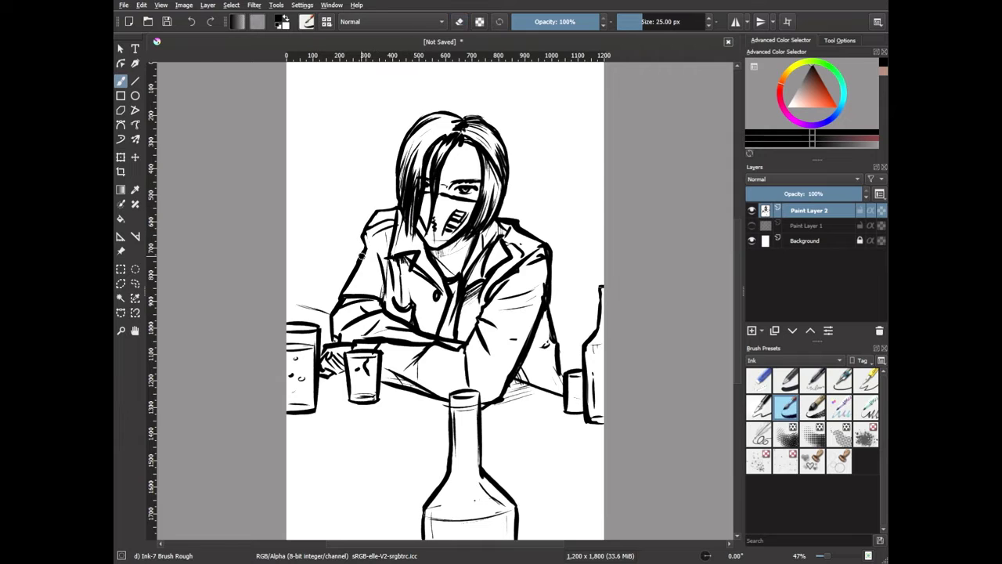
# - Flip the view back to normal and add Paint Layer 3
pyautogui.press('e')
pyautogui.press('e')
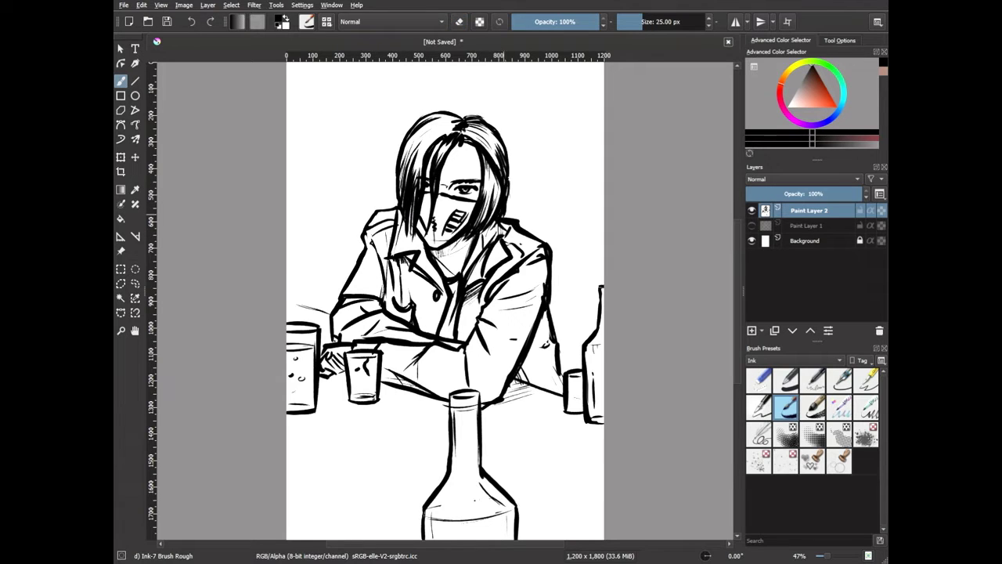
pyautogui.press('m')
pyautogui.press('e')
pyautogui.press('e')
pyautogui.press('e')
pyautogui.press('e')
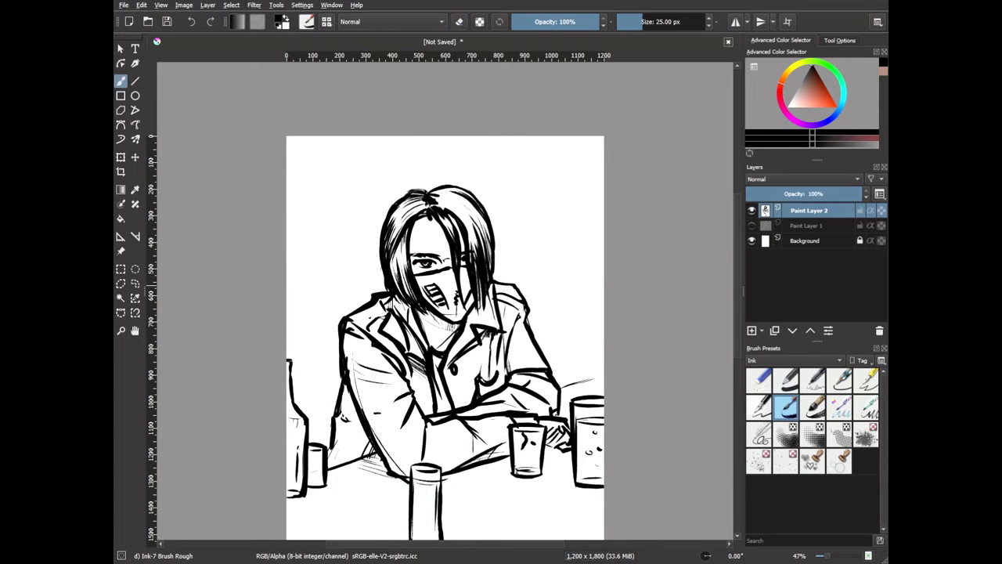
pyautogui.press('Insert')
# - Fill Paint Layer 3 with flat pale yellow, replacing an initial pink fill
pyautogui.click(807, 210)
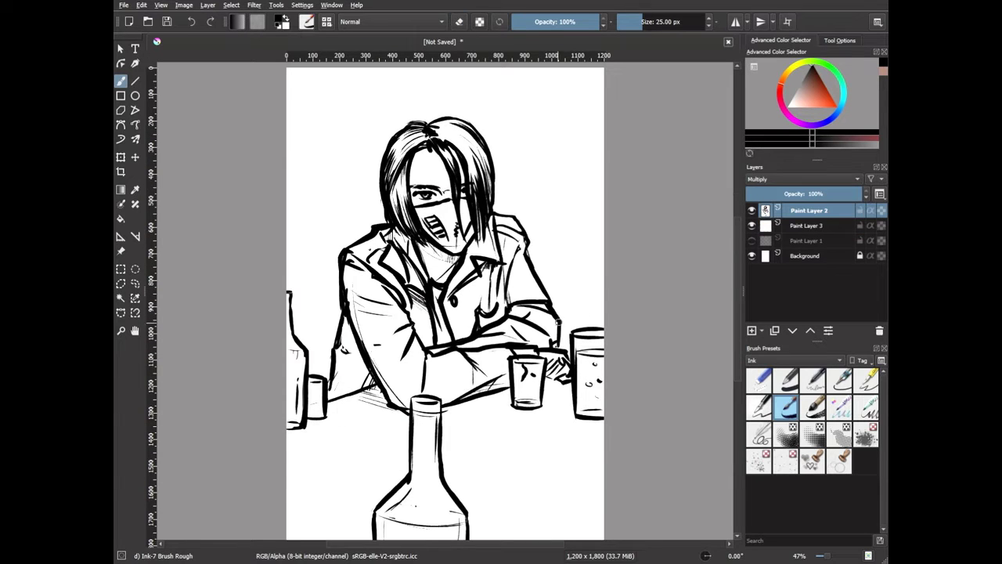
pyautogui.click(809, 226)
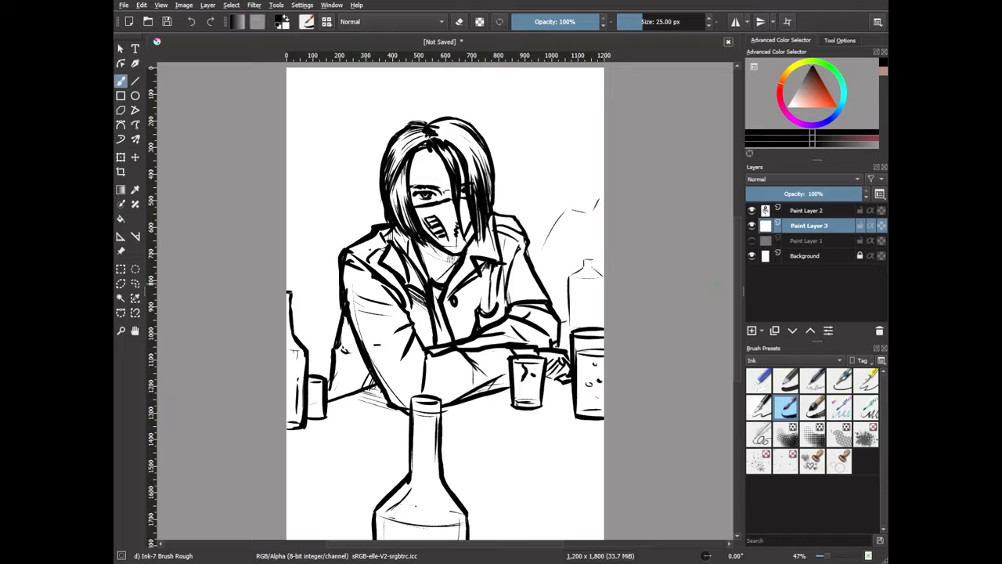
pyautogui.click(812, 98)
pyautogui.click(121, 219)
pyautogui.click(289, 288)
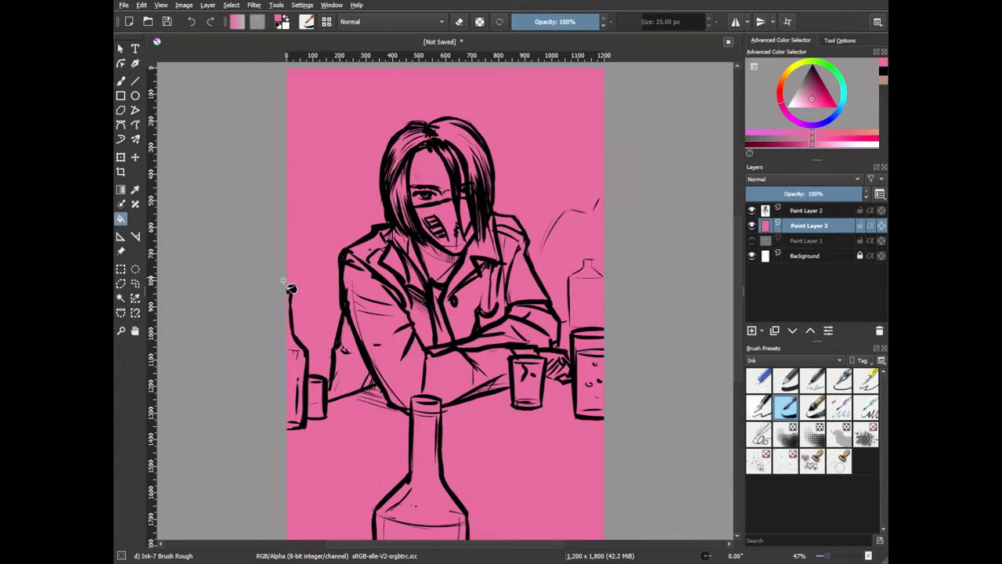
pyautogui.click(811, 100)
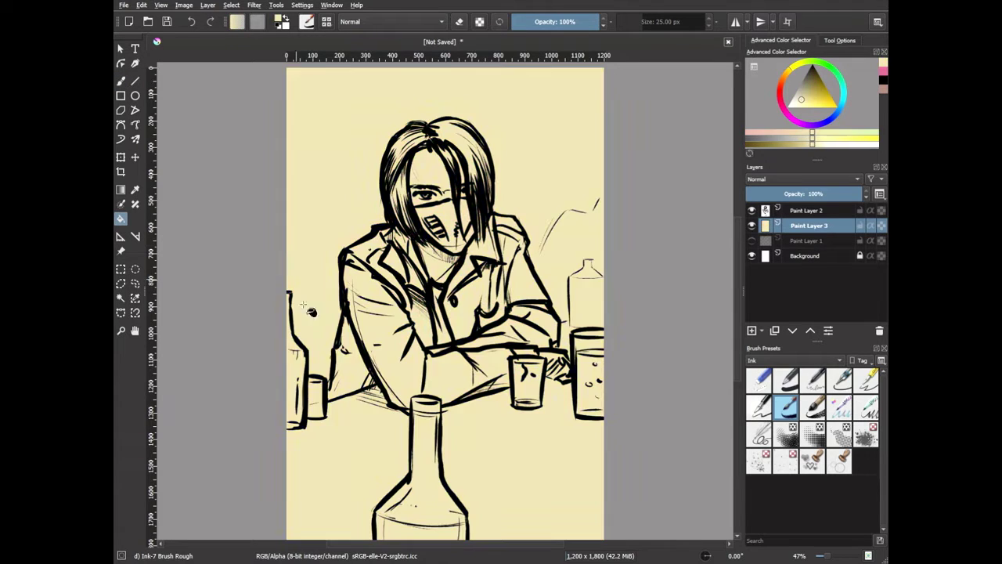
# - Lasso-select the table area around the bottles below the figure
pyautogui.click(121, 283)
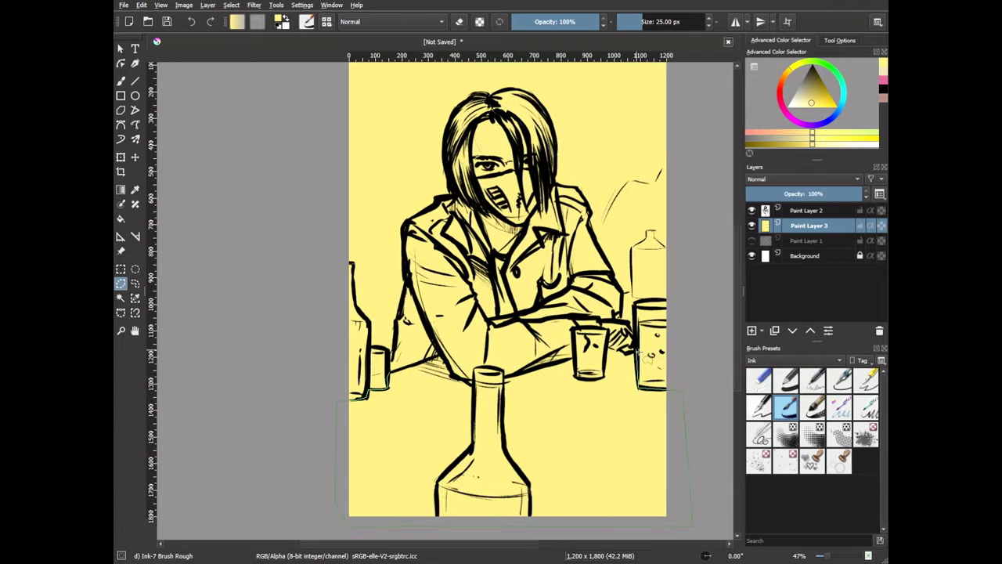
pyautogui.moveTo(634, 296)
pyautogui.mouseDown()
pyautogui.moveTo(651, 329)
pyautogui.moveTo(619, 357)
pyautogui.moveTo(517, 380)
pyautogui.moveTo(541, 537)
pyautogui.mouseUp()
pyautogui.scroll(2, 443, 501)
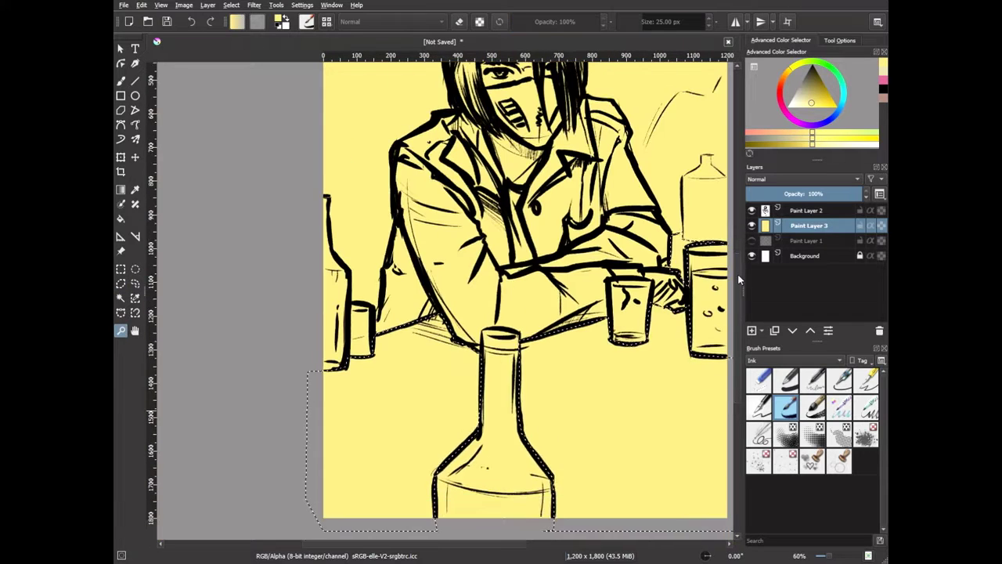
pyautogui.scroll(2, 738, 274)
# - Fill the tabletop and shirt selections with pink
pyautogui.press('f')
pyautogui.click(883, 78)
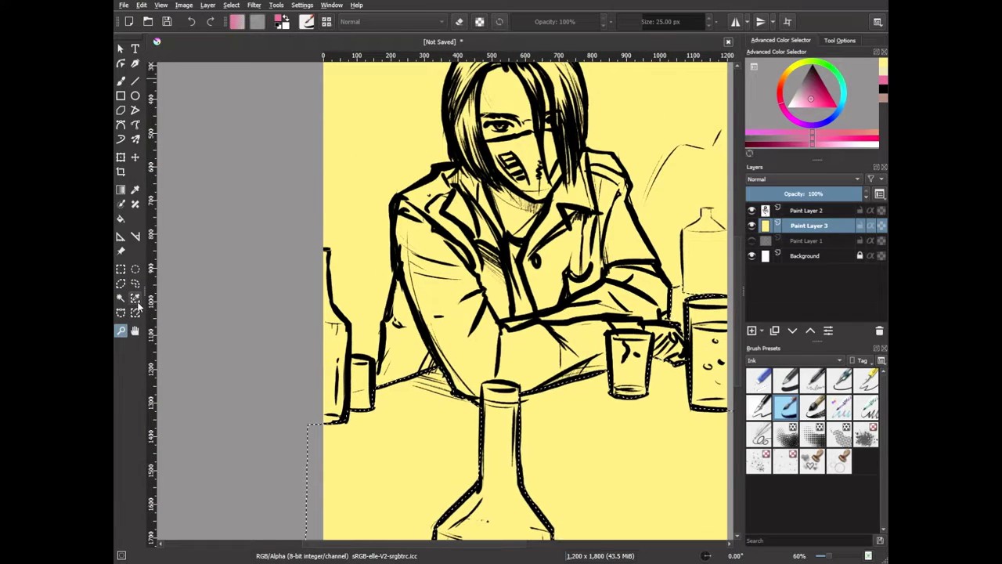
pyautogui.click(413, 410)
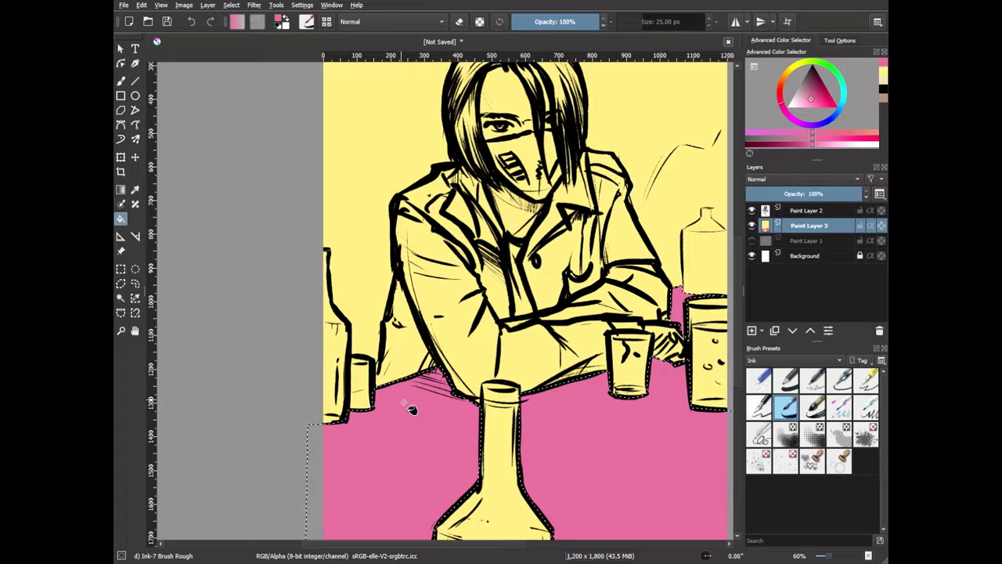
pyautogui.scroll(3, 413, 409)
pyautogui.scroll(-3, 532, 259)
pyautogui.click(121, 284)
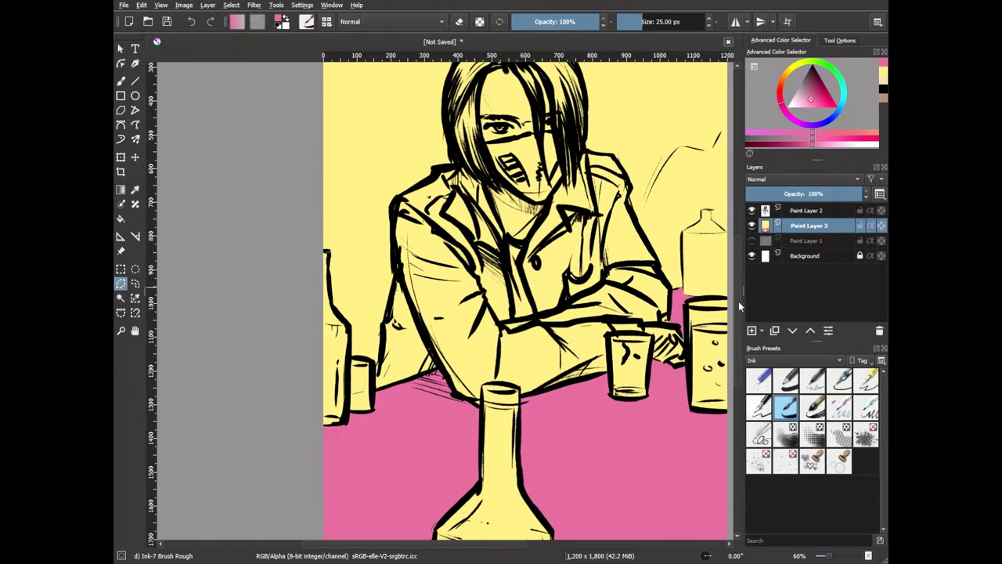
pyautogui.scroll(-1, 739, 300)
pyautogui.press('BackSpace')
pyautogui.press('b')
pyautogui.scroll(1, 742, 257)
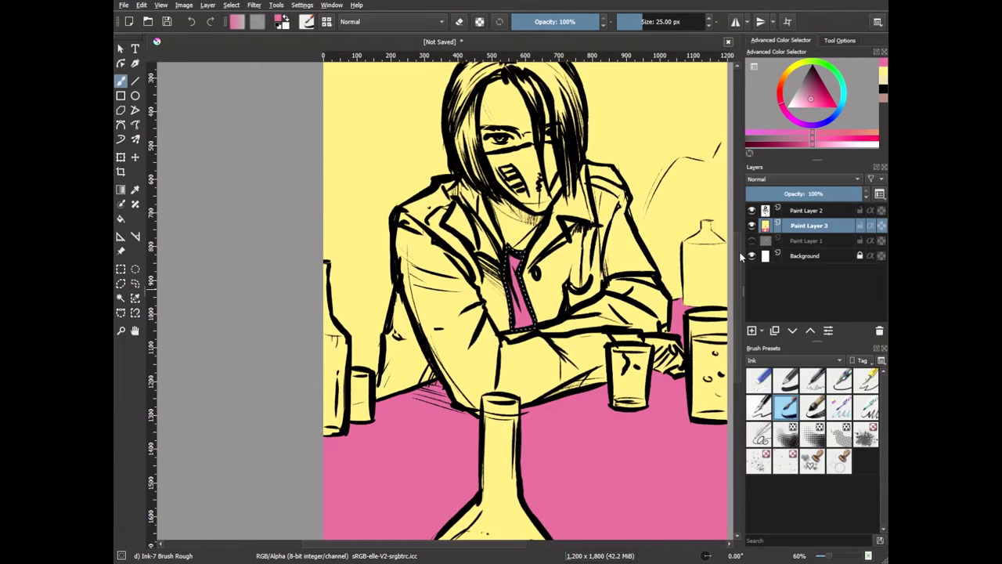
pyautogui.scroll(2, 525, 301)
pyautogui.scroll(-2, 525, 301)
# - Lasso and fill the left and front bottles purple
pyautogui.press('l')
pyautogui.press('l')
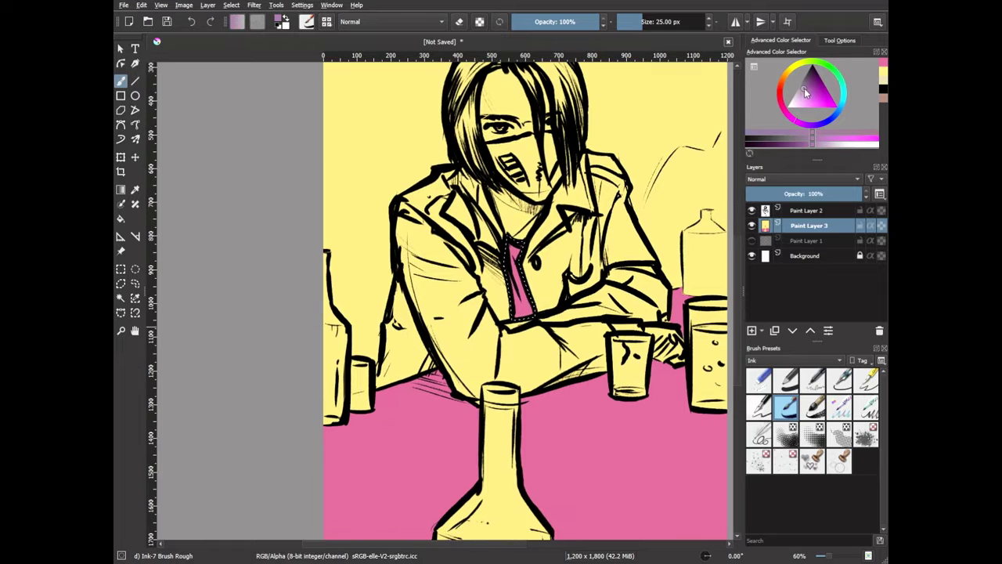
pyautogui.scroll(3, 408, 135)
pyautogui.moveTo(501, 423); pyautogui.dragTo(403, 466)
pyautogui.press('b')
pyautogui.press('BackSpace')
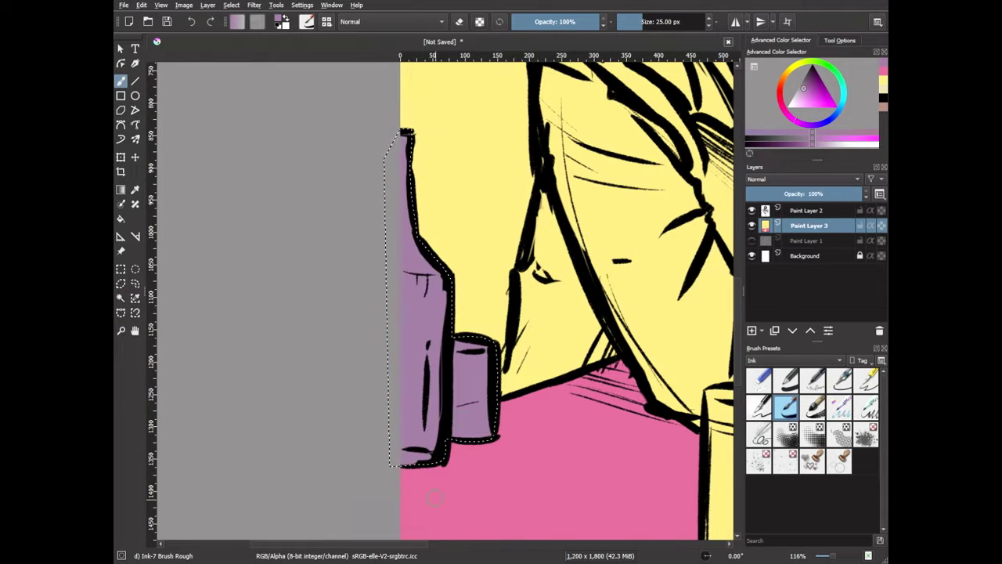
pyautogui.moveTo(562, 261); pyautogui.dragTo(561, 259)
pyautogui.press('b')
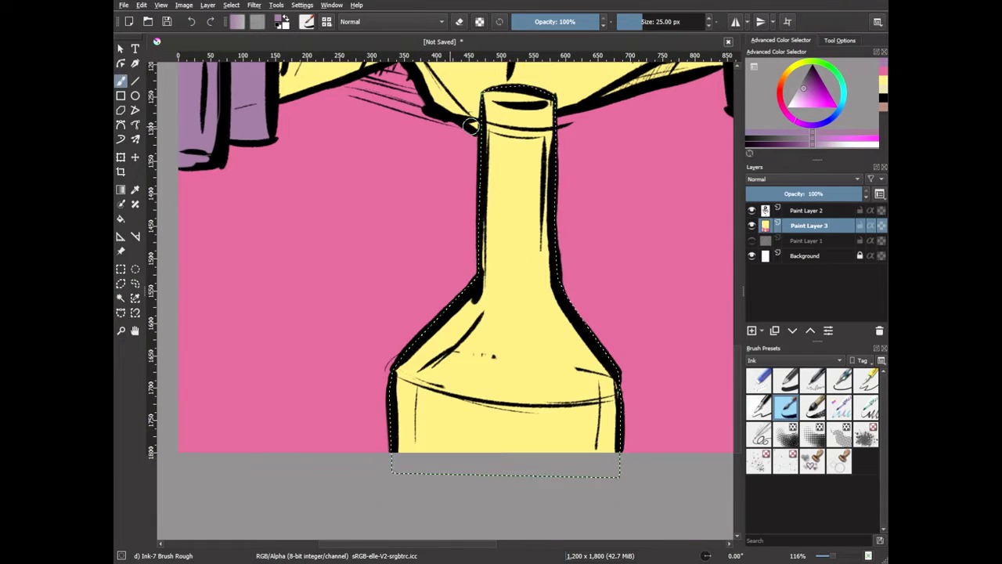
pyautogui.press('BackSpace')
pyautogui.hscroll(5, 329, 298)
pyautogui.scroll(5, 328, 297)
# - Lasso and fill the right bottle and large right glass purple
pyautogui.click(120, 283)
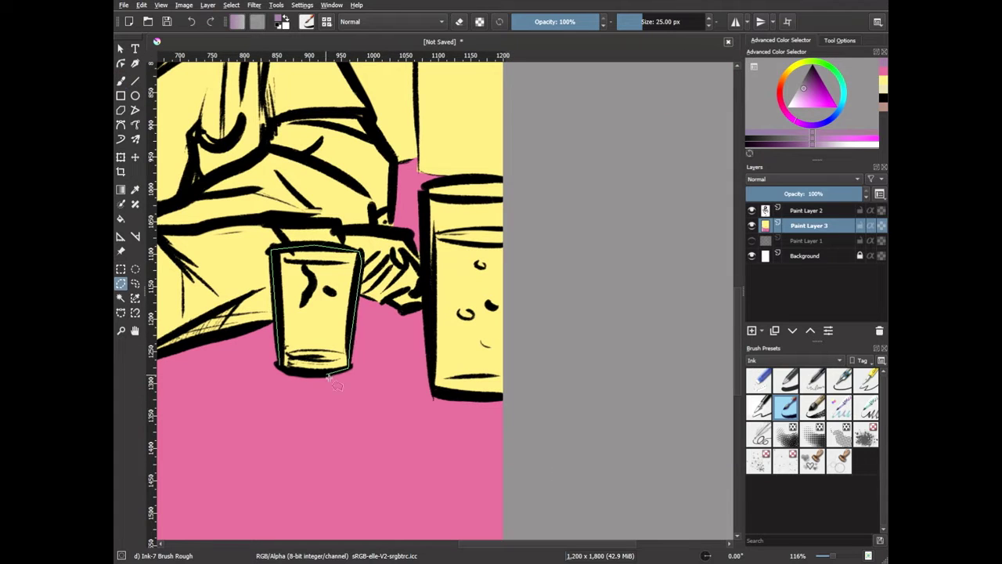
pyautogui.scroll(5, 486, 317)
pyautogui.moveTo(419, 342); pyautogui.dragTo(417, 335)
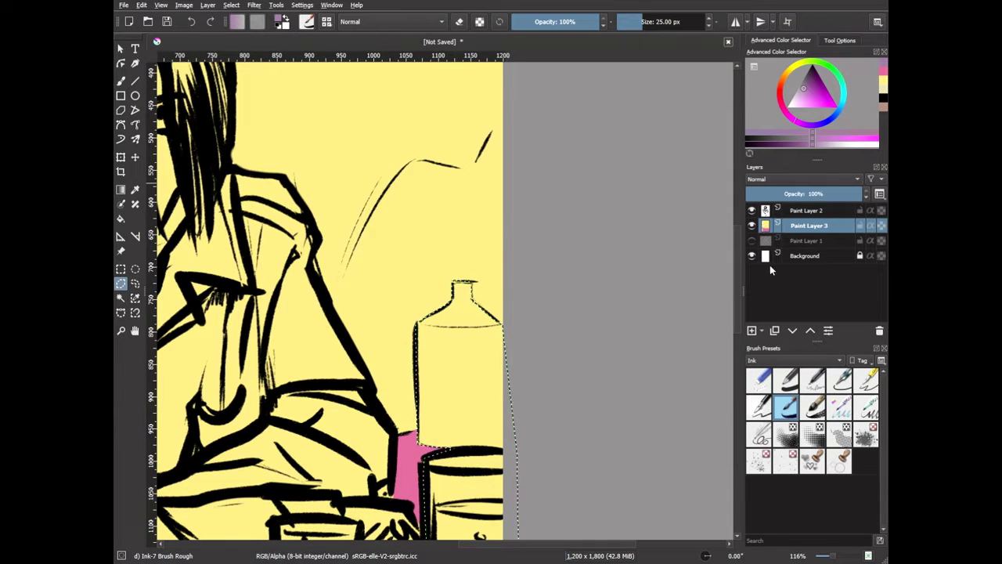
pyautogui.press('BackSpace')
pyautogui.scroll(-5, 329, 313)
pyautogui.hscroll(-5, 329, 313)
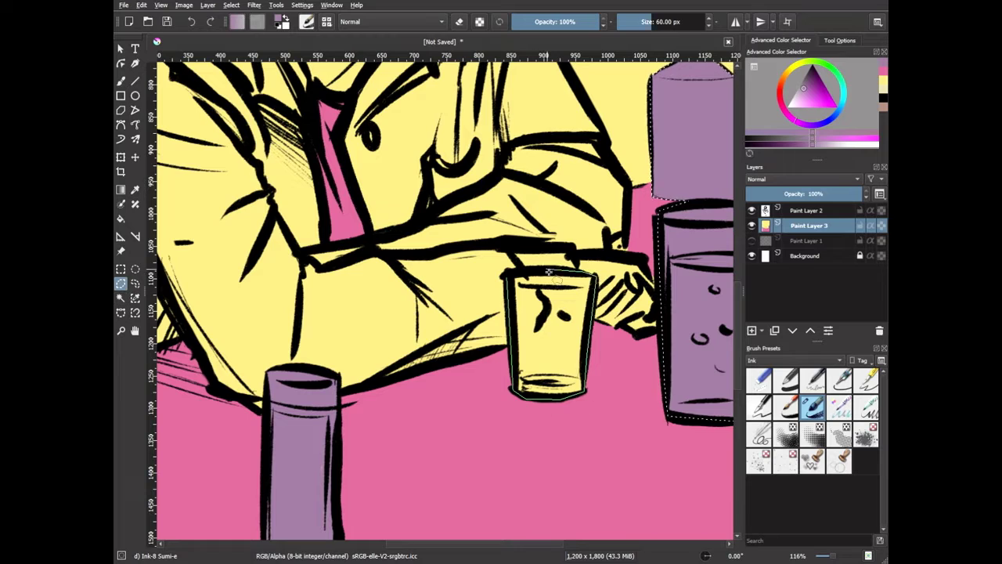
pyautogui.moveTo(509, 267); pyautogui.dragTo(511, 265)
pyautogui.press('BackSpace')
# - Paint the right glass's drink yellow with the brush
pyautogui.press('b')
pyautogui.hscroll(3, 439, 298)
pyautogui.click(580, 276)
pyautogui.moveTo(580, 276); pyautogui.dragTo(595, 384)
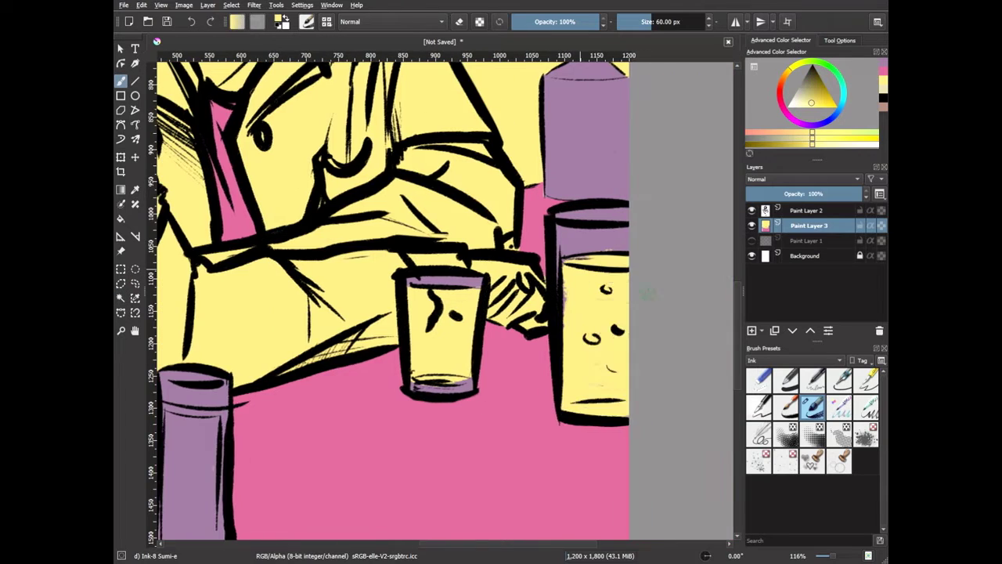
pyautogui.scroll(5, 439, 298)
pyautogui.hscroll(-5, 439, 297)
pyautogui.scroll(-1, 486, 297)
# - Pick purple and zoom out to view the whole scene
pyautogui.click(814, 95)
pyautogui.scroll(-5, 438, 313)
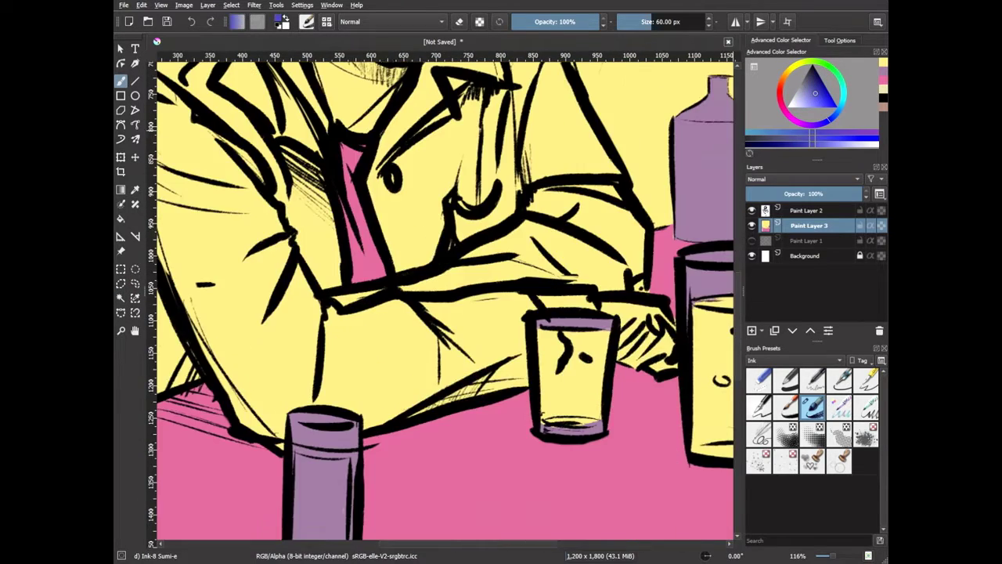
pyautogui.scroll(-3, 439, 314)
pyautogui.press('-')
pyautogui.press('-')
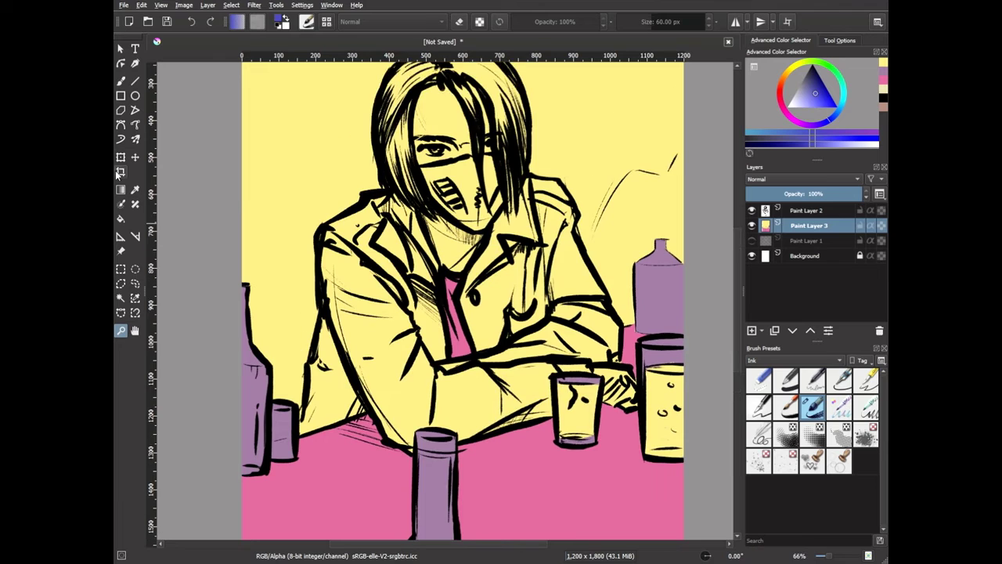
pyautogui.press('b')
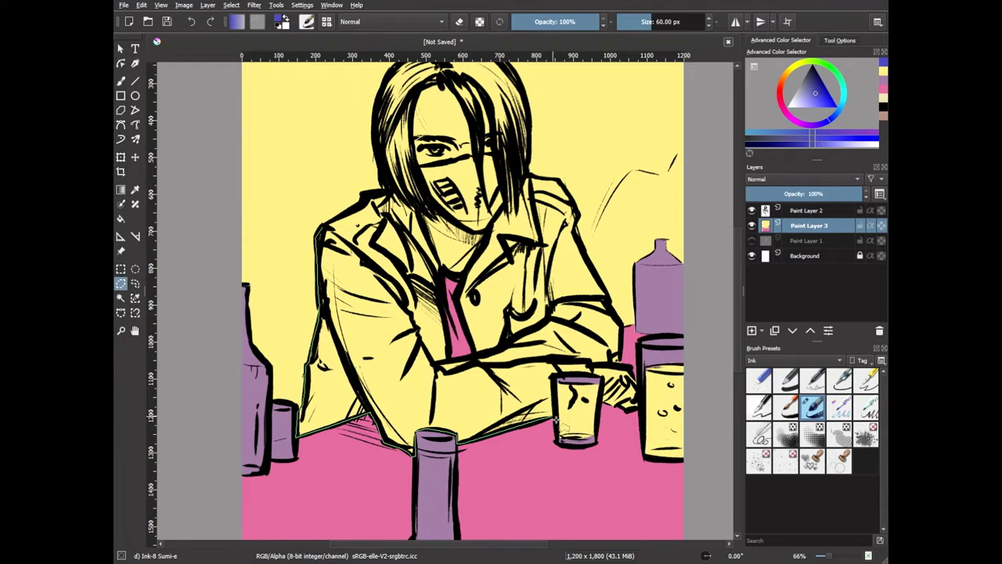
pyautogui.scroll(3, 541, 106)
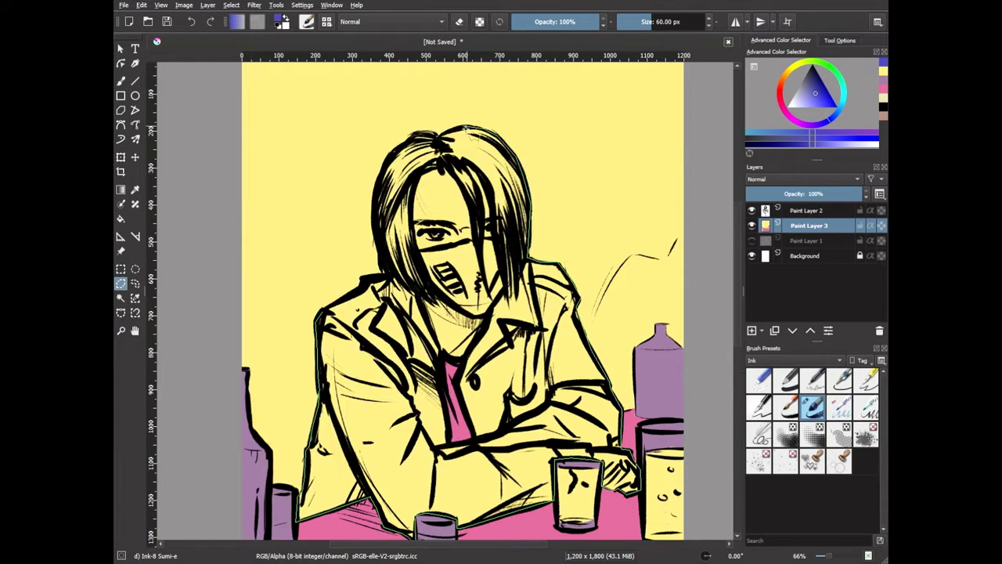
pyautogui.click(365, 280)
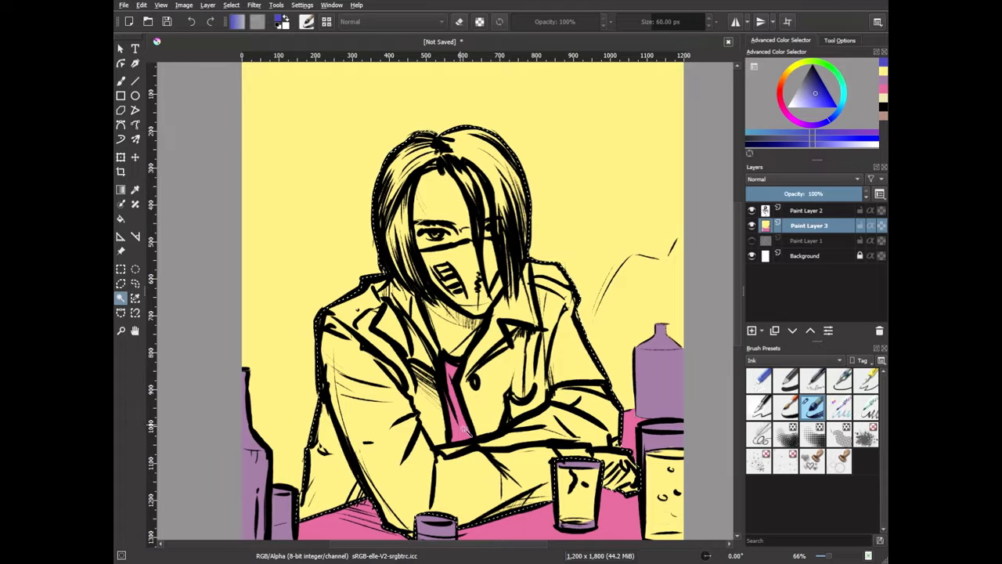
# - Fill the selected figure with flat blue and zoom in on the face
pyautogui.press('b')
pyautogui.hotkey('shift', 'BackSpace')
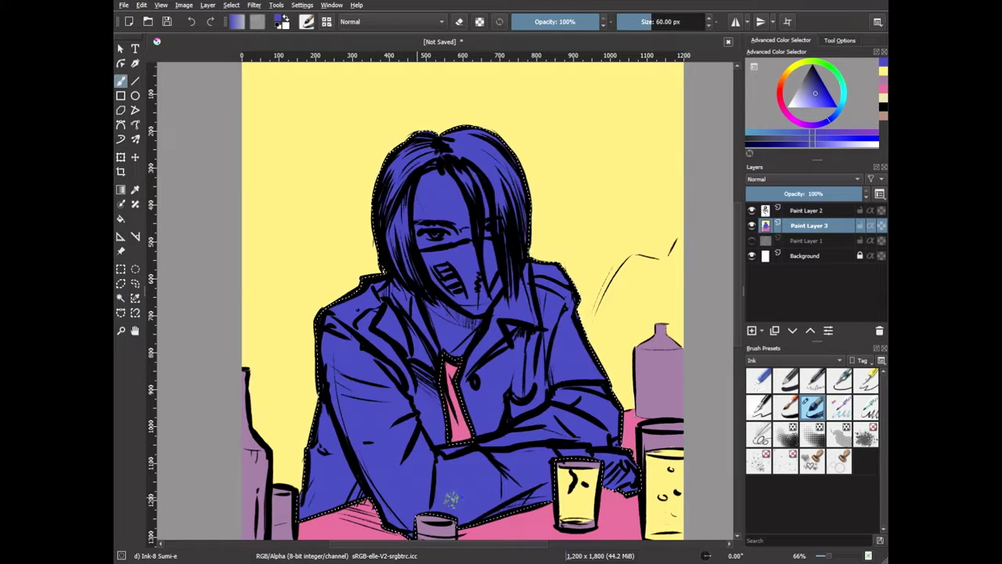
pyautogui.scroll(-4, 451, 498)
pyautogui.scroll(3, 736, 298)
pyautogui.scroll(-3, 470, 313)
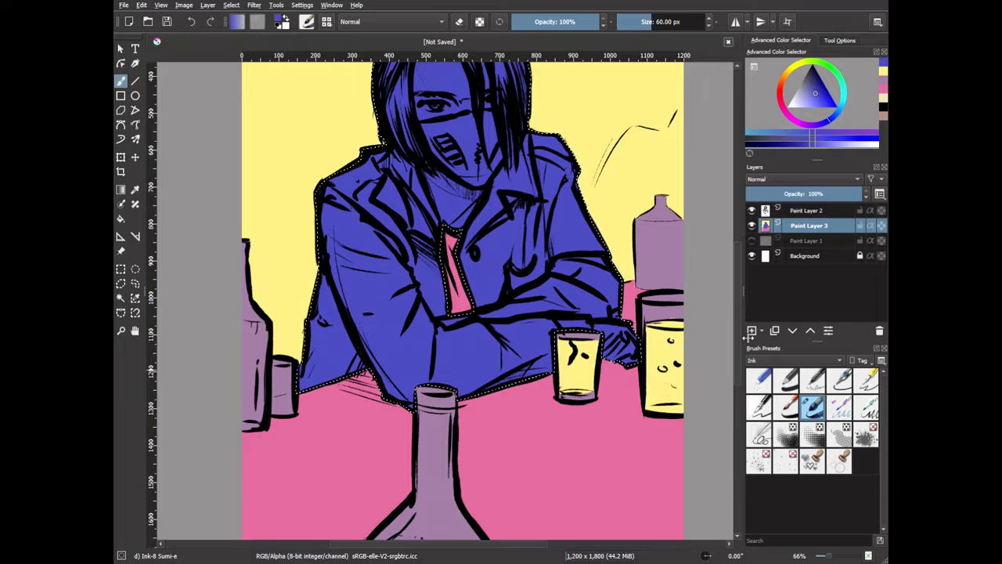
pyautogui.scroll(3, 469, 313)
pyautogui.press('+')
# - Lasso-select the man's forehead and neck areas
pyautogui.click(122, 289)
pyautogui.scroll(-3, 439, 313)
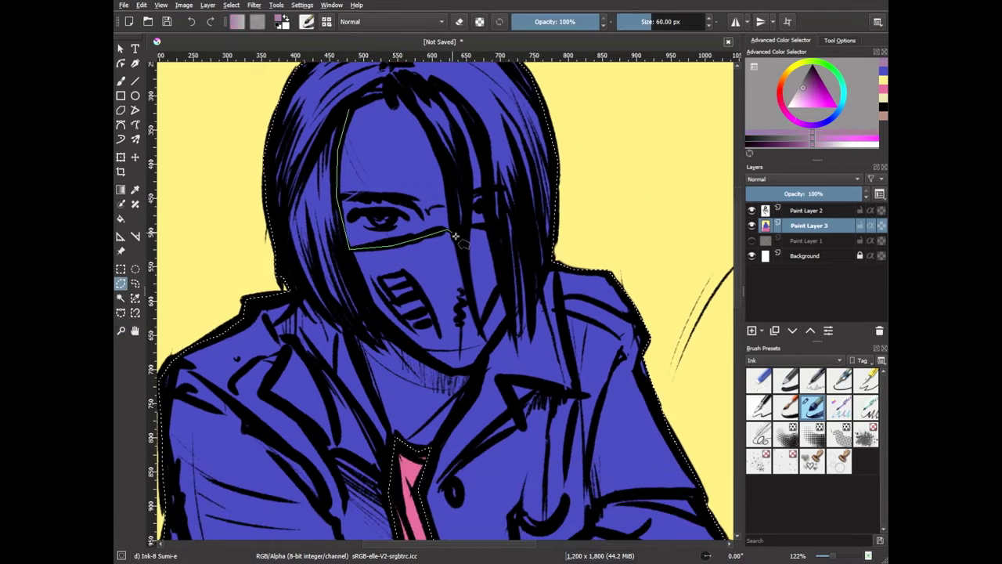
pyautogui.moveTo(348, 249); pyautogui.dragTo(444, 107)
pyautogui.press('b')
pyautogui.hotkey('shift', 'BackSpace')
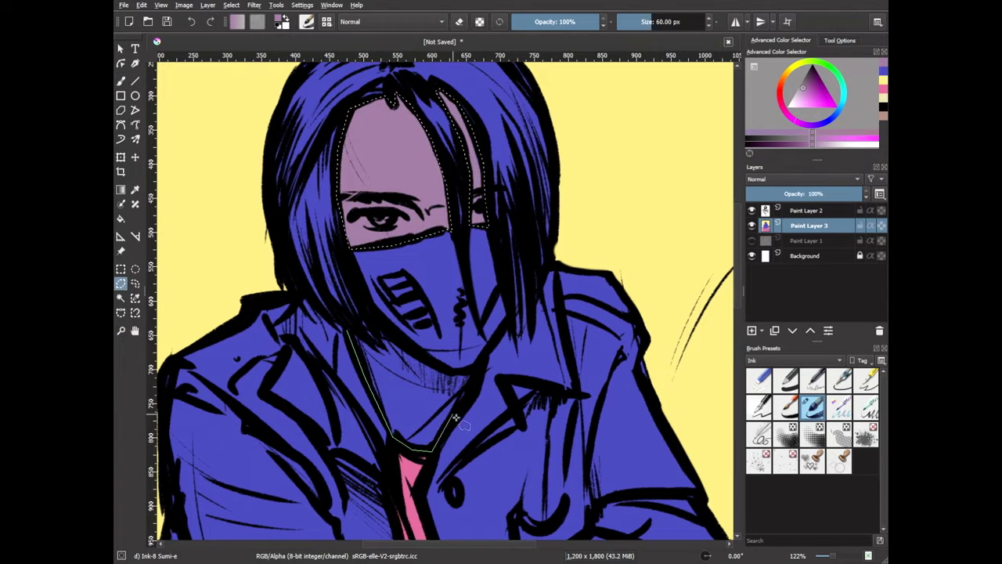
pyautogui.moveTo(348, 329); pyautogui.dragTo(473, 367)
pyautogui.press('b')
# - Fill the face and neck selection white, then lasso the next area
pyautogui.scroll(1, 595, 368)
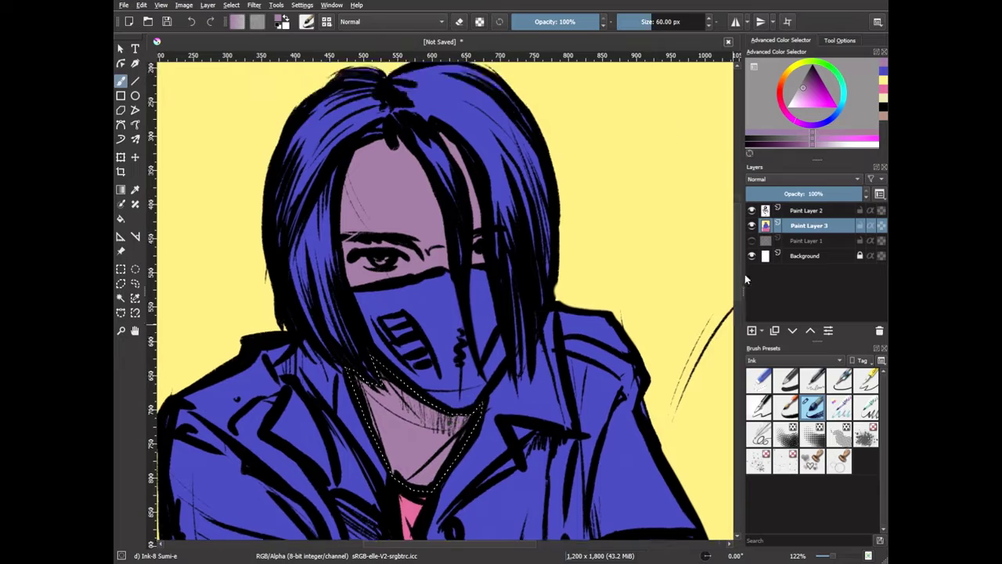
pyautogui.scroll(-8, 734, 377)
pyautogui.scroll(7, 736, 385)
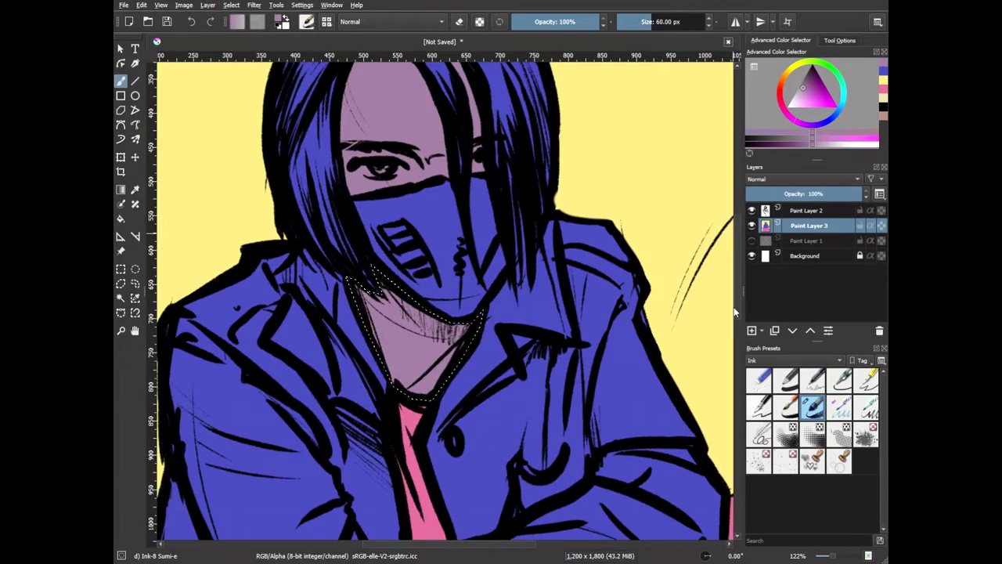
pyautogui.scroll(1, 735, 311)
pyautogui.hotkey('shift', 'BackSpace')
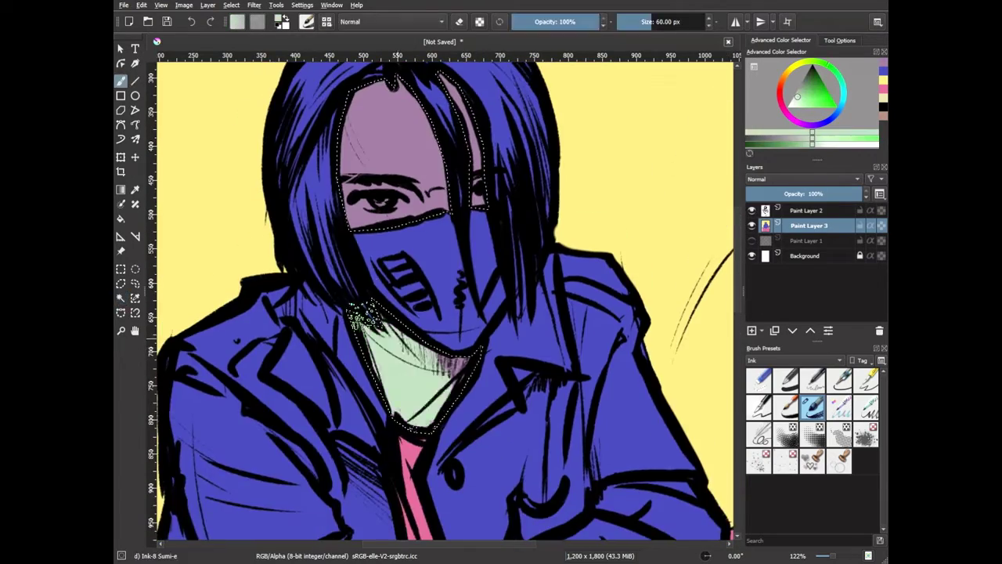
pyautogui.press('BackSpace')
pyautogui.scroll(4, 360, 313)
pyautogui.click(121, 283)
pyautogui.moveTo(276, 407)
pyautogui.mouseDown()
pyautogui.moveTo(300, 206)
pyautogui.moveTo(256, 219)
pyautogui.mouseUp()
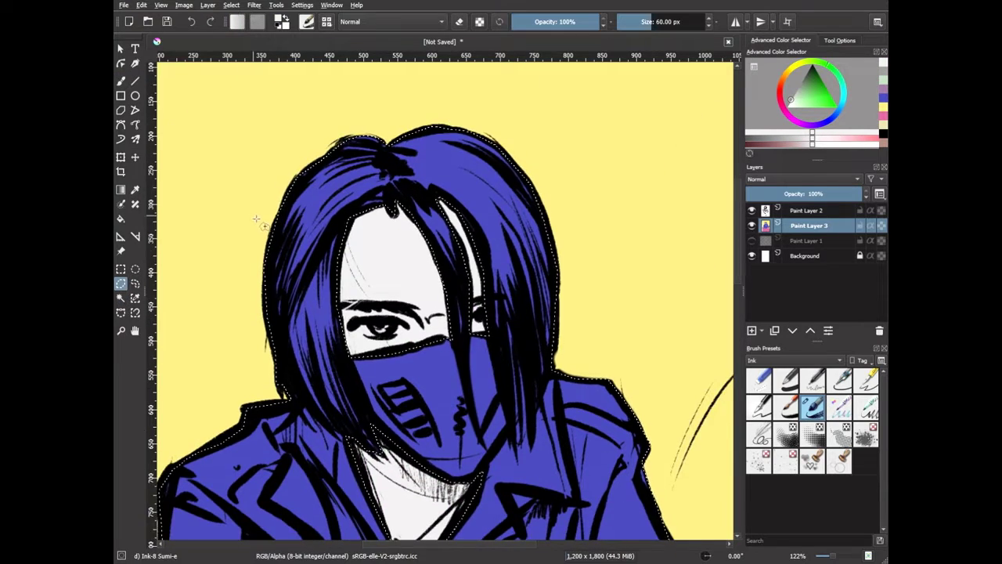
# - Outline the hair with Polygonal Selection and fill it grey
pyautogui.click(840, 40)
pyautogui.click(230, 252)
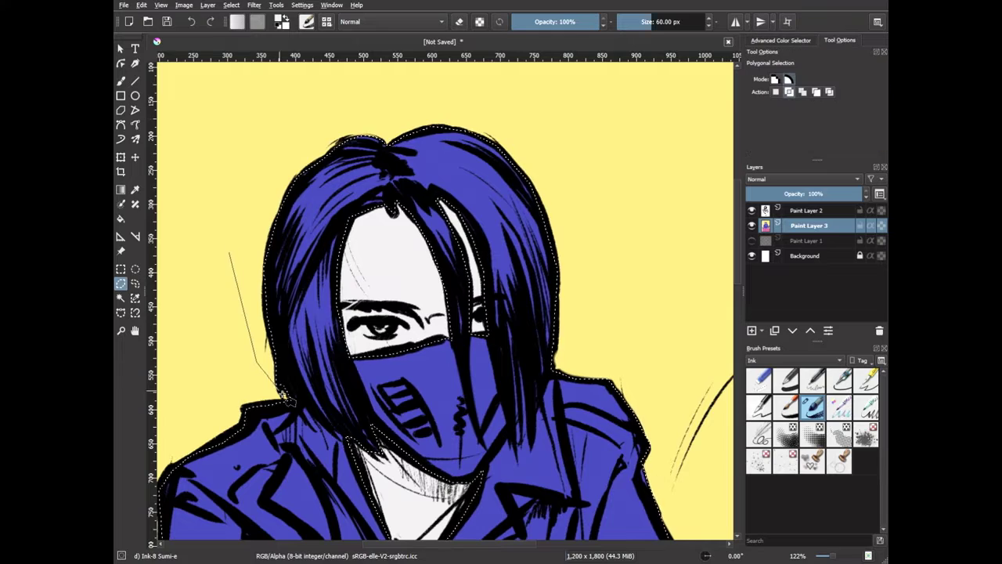
pyautogui.click(296, 404)
pyautogui.click(374, 455)
pyautogui.click(357, 278)
pyautogui.click(409, 283)
pyautogui.click(471, 404)
pyautogui.click(490, 338)
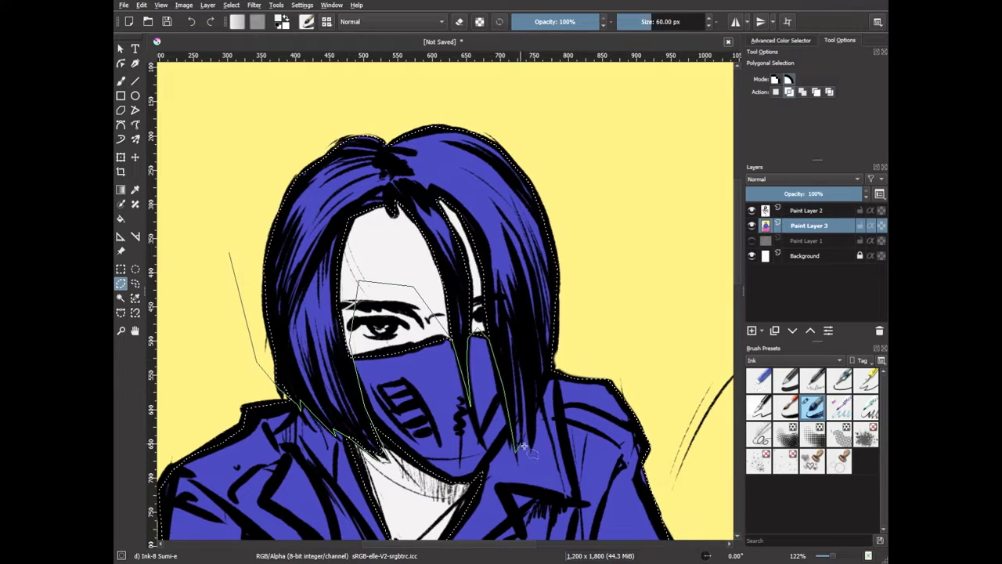
pyautogui.click(579, 235)
pyautogui.click(230, 252)
pyautogui.click(781, 40)
pyautogui.hotkey('shift', 'BackSpace')
# - Pick green for the eyes, then select the yellow background and fill it pink
pyautogui.click(819, 97)
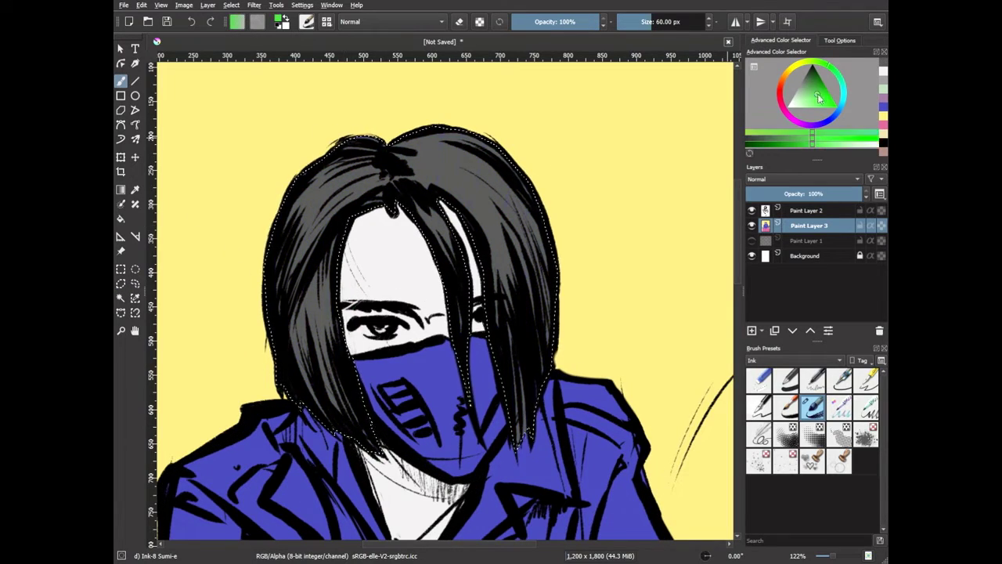
pyautogui.hotkey('ctrl', 'shift', 'a')
pyautogui.press('-')
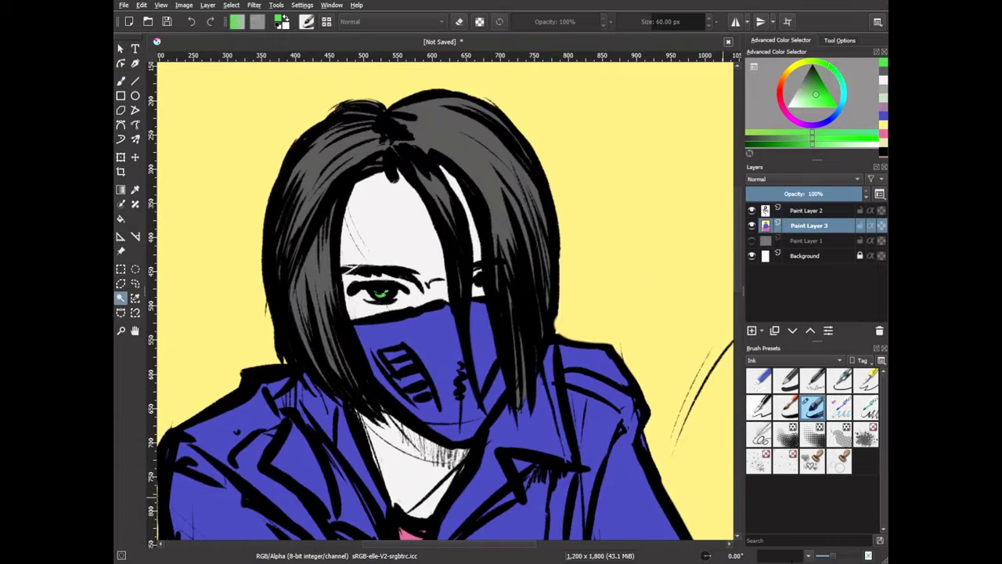
pyautogui.press('-')
pyautogui.press('-')
pyautogui.click(533, 440)
pyautogui.click(781, 40)
pyautogui.click(811, 99)
pyautogui.press('f')
pyautogui.click(293, 213)
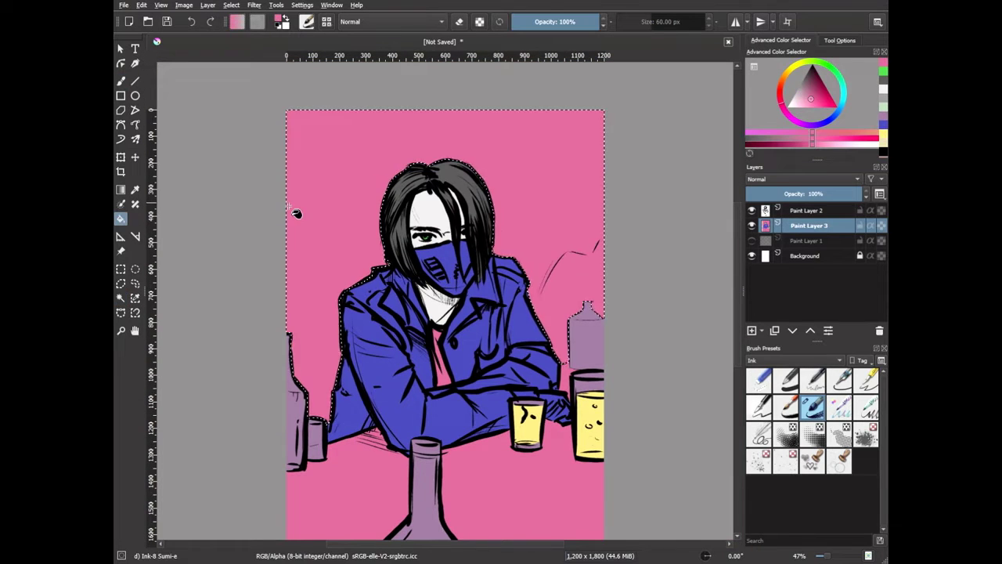
# - Paint the right-hand bottle with the jacket's blue
pyautogui.scroll(5, 702, 389)
pyautogui.press('b')
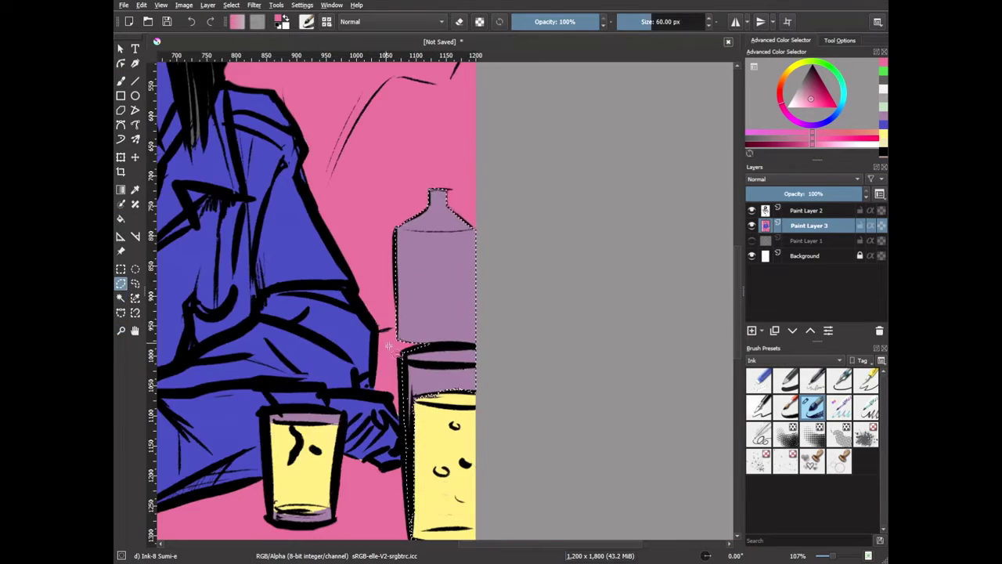
pyautogui.keyDown('ctrl'); pyautogui.click(290, 242); pyautogui.keyUp('ctrl')
pyautogui.moveTo(407, 235); pyautogui.dragTo(470, 329)
pyautogui.scroll(3, 290, 243)
pyautogui.hotkey('ctrl', 'r')
pyautogui.click(302, 290)
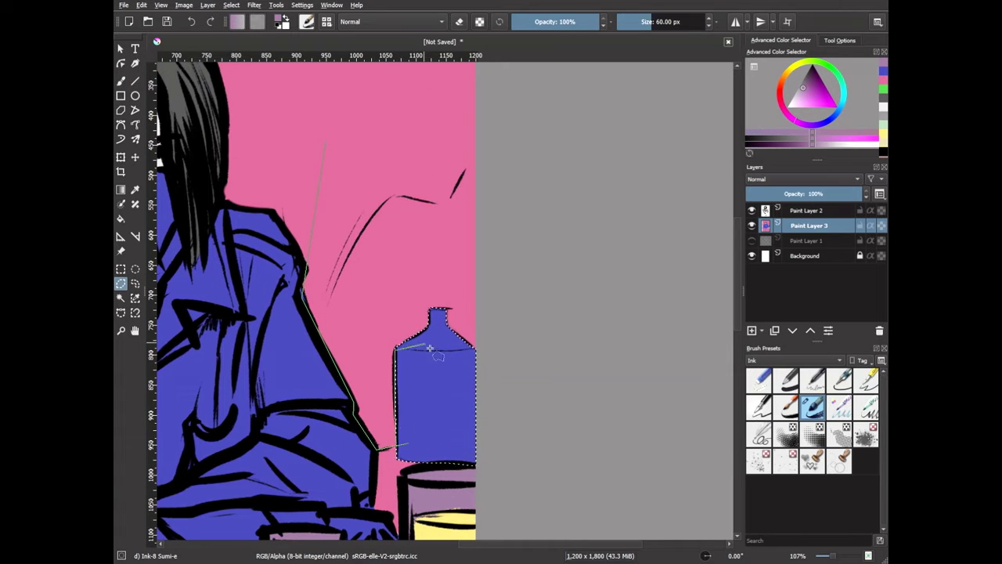
pyautogui.hotkey('ctrl', 'shift', 'a')
# - Outline the shape behind the figure and paint it muted purple-grey
pyautogui.click(476, 350)
pyautogui.click(490, 348)
pyautogui.click(493, 156)
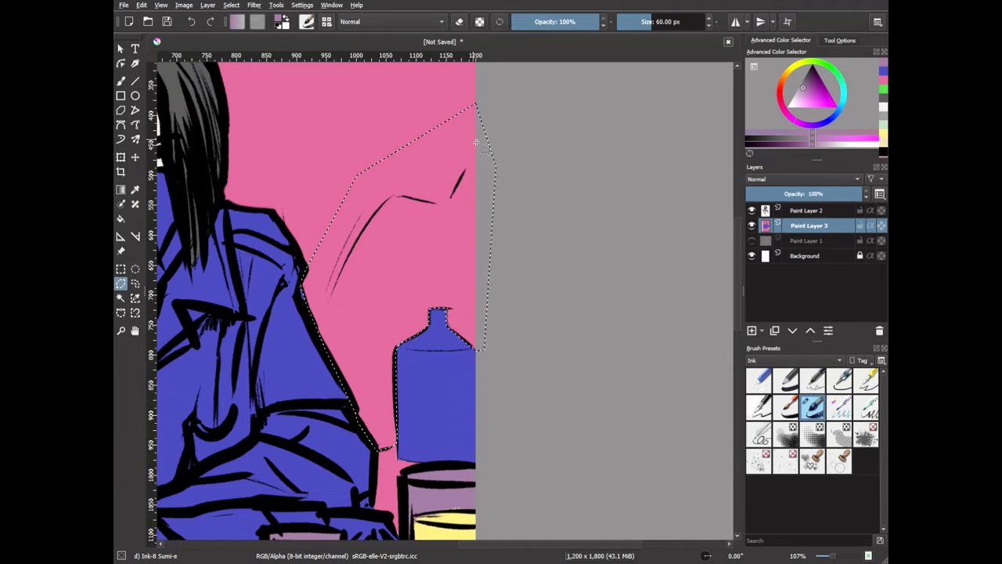
pyautogui.click(476, 105)
pyautogui.press('b')
pyautogui.moveTo(447, 250); pyautogui.dragTo(486, 157)
pyautogui.scroll(-3, 447, 297)
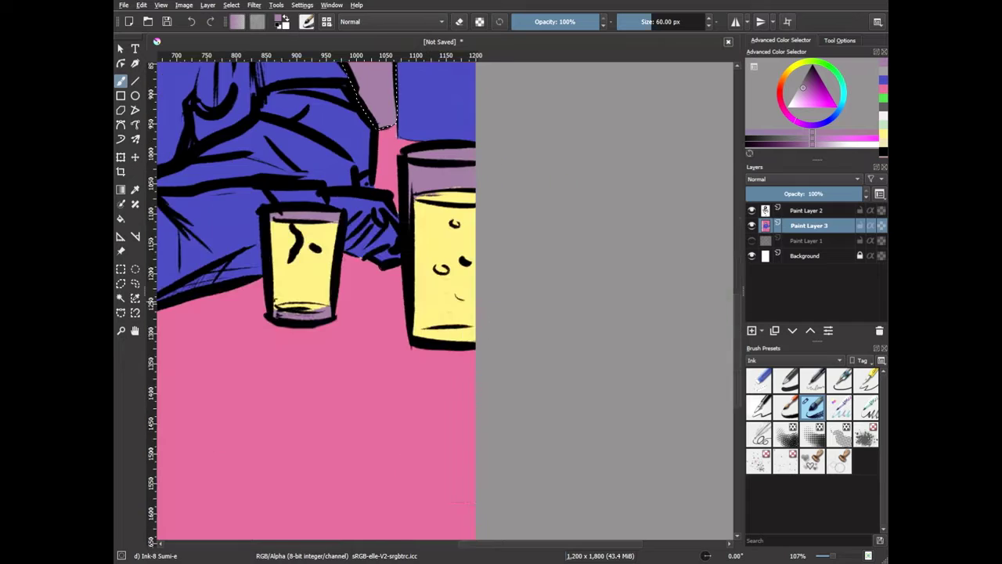
pyautogui.scroll(3, 446, 297)
# - Outline the mask band and paint it in a muted mauve tone
pyautogui.click(121, 283)
pyautogui.click(423, 144)
pyautogui.click(458, 235)
pyautogui.click(415, 267)
pyautogui.doubleClick(379, 255)
pyautogui.press('b')
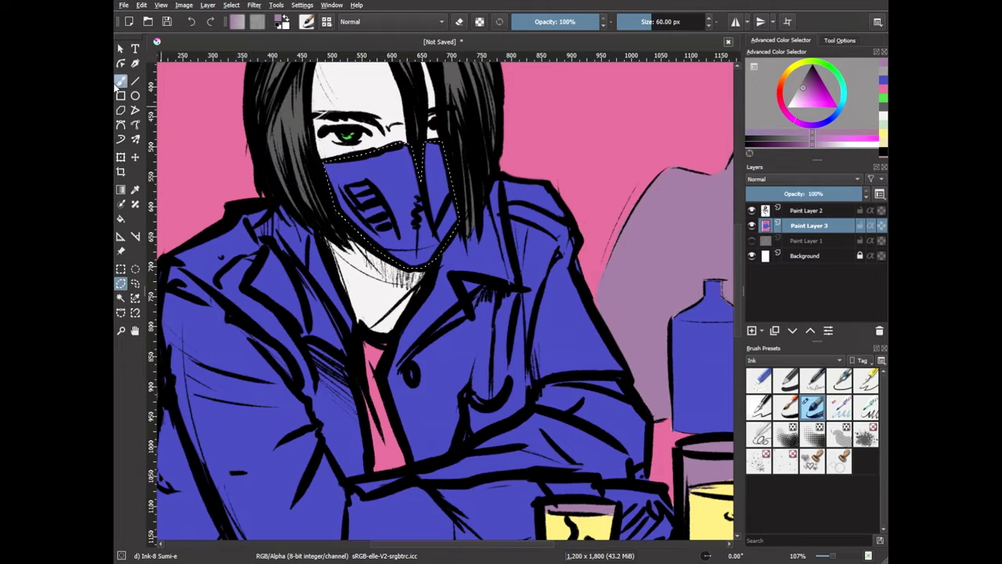
pyautogui.moveTo(368, 188); pyautogui.dragTo(438, 235)
pyautogui.moveTo(360, 227); pyautogui.dragTo(443, 164)
pyautogui.scroll(-1, 736, 268)
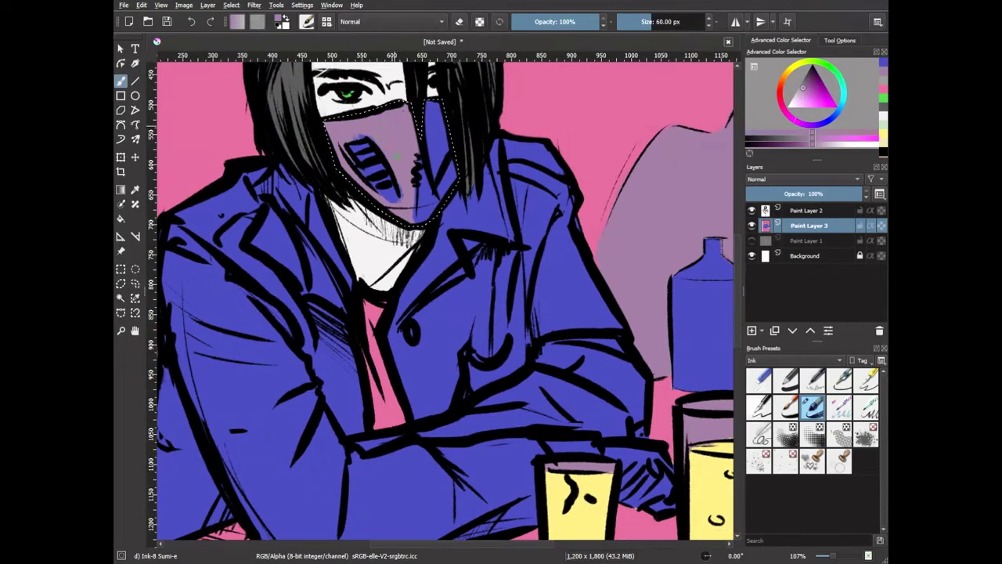
pyautogui.hotkey('ctrl', 'shift', 'a')
pyautogui.scroll(-4, 740, 311)
# - Outline the hand by the glass and paint it dark grey
pyautogui.click(121, 284)
pyautogui.click(599, 278)
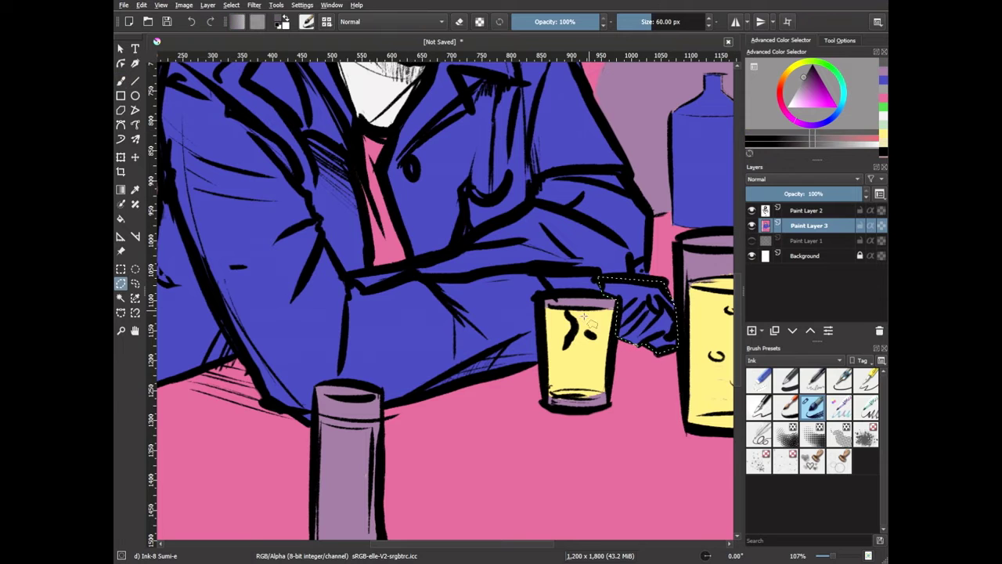
pyautogui.press('b')
pyautogui.moveTo(595, 313); pyautogui.dragTo(665, 329)
pyautogui.moveTo(619, 297); pyautogui.dragTo(665, 338)
pyautogui.scroll(4, 738, 268)
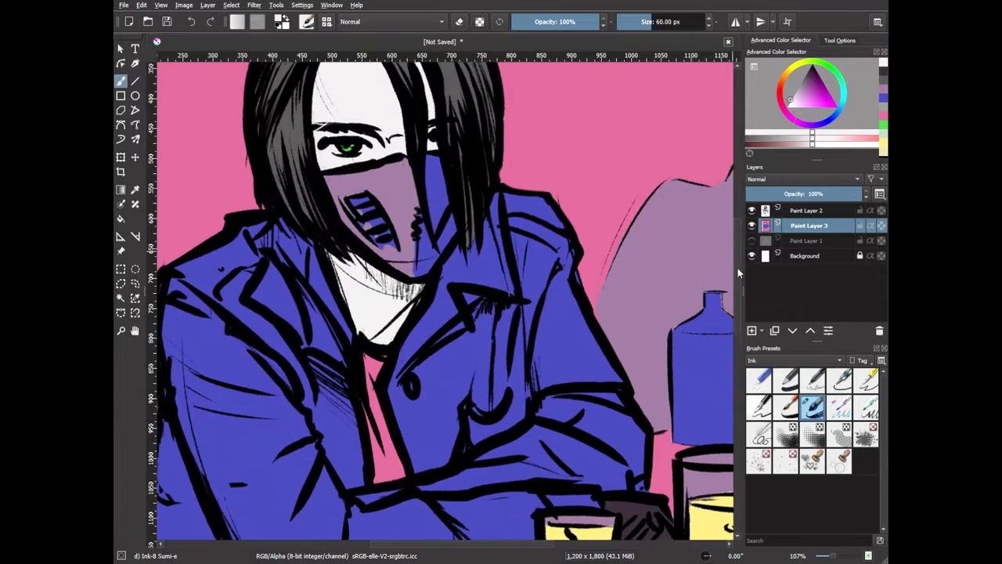
pyautogui.scroll(-3, 722, 291)
pyautogui.scroll(3, 735, 265)
pyautogui.scroll(-6, 741, 313)
pyautogui.scroll(6, 740, 324)
pyautogui.click(121, 300)
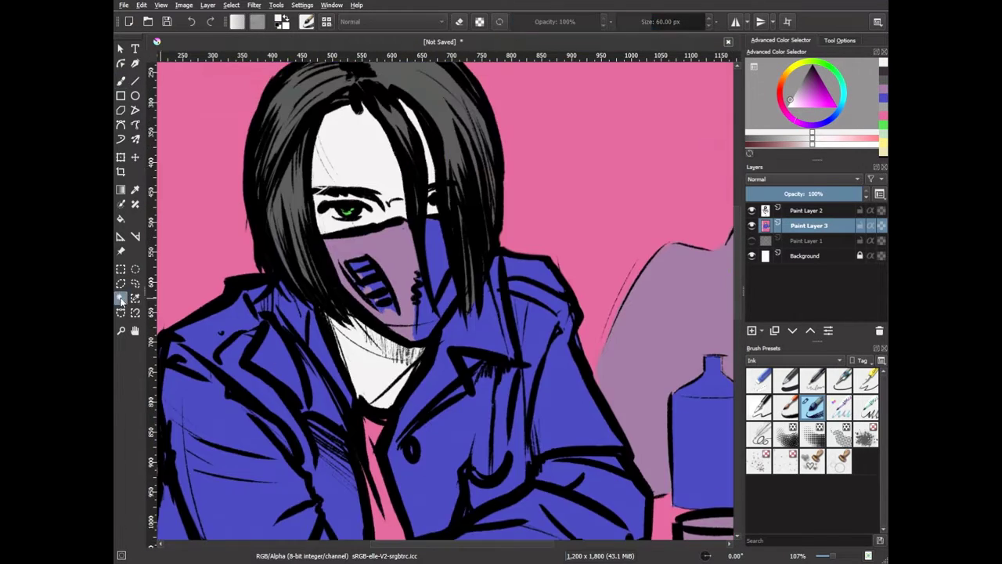
# - Set up a brush with a pale lilac shading colour in Normal blend mode
pyautogui.click(791, 102)
pyautogui.press('b')
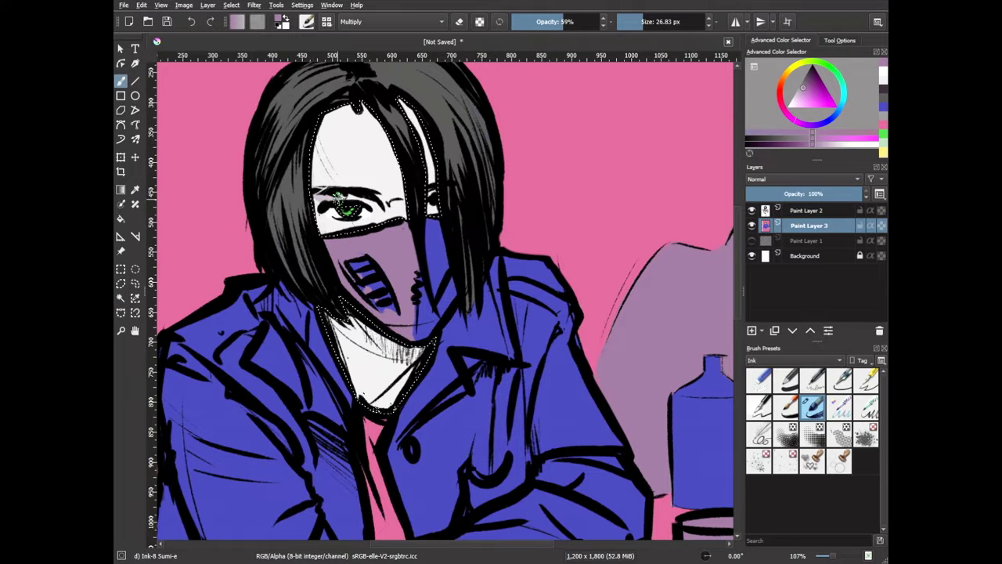
pyautogui.keyDown('ctrl'); pyautogui.click(356, 227); pyautogui.keyUp('ctrl')
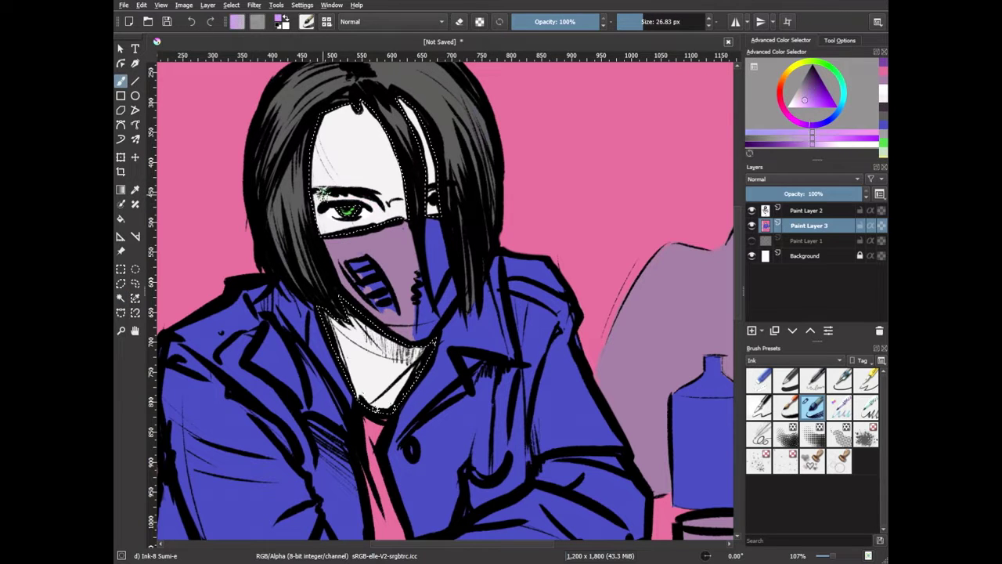
pyautogui.keyDown('ctrl'); pyautogui.click(349, 197); pyautogui.keyUp('ctrl')
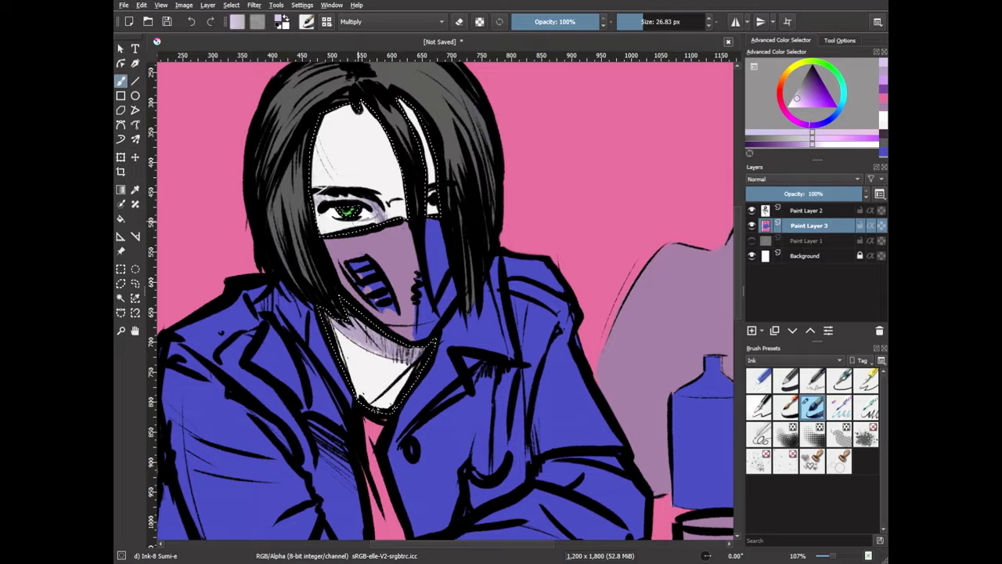
pyautogui.keyDown('ctrl'); pyautogui.click(399, 71); pyautogui.keyUp('ctrl')
pyautogui.hotkey('alt', 'shift', 'n')
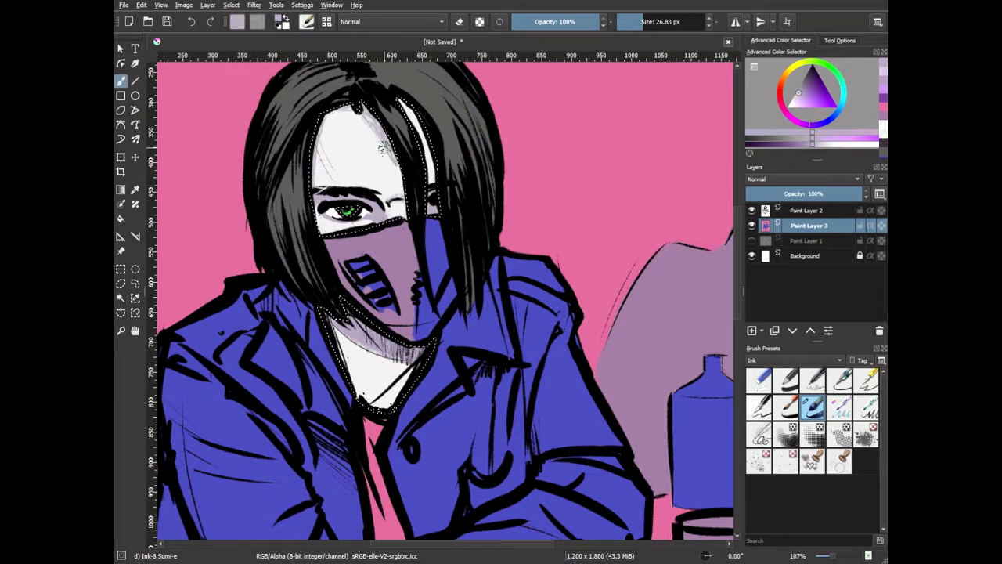
# - Paint pale lilac shading strokes, then clear the bottle selection
pyautogui.scroll(-10, 374, 407)
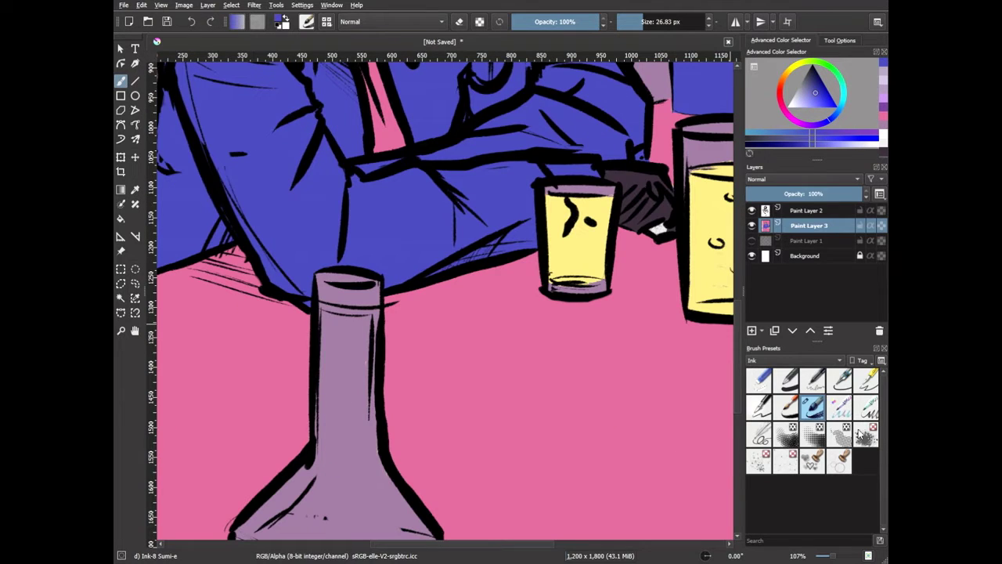
pyautogui.moveTo(332, 439); pyautogui.dragTo(337, 368)
pyautogui.scroll(-5, 337, 368)
pyautogui.moveTo(344, 125); pyautogui.dragTo(352, 329)
pyautogui.moveTo(266, 392); pyautogui.dragTo(408, 329)
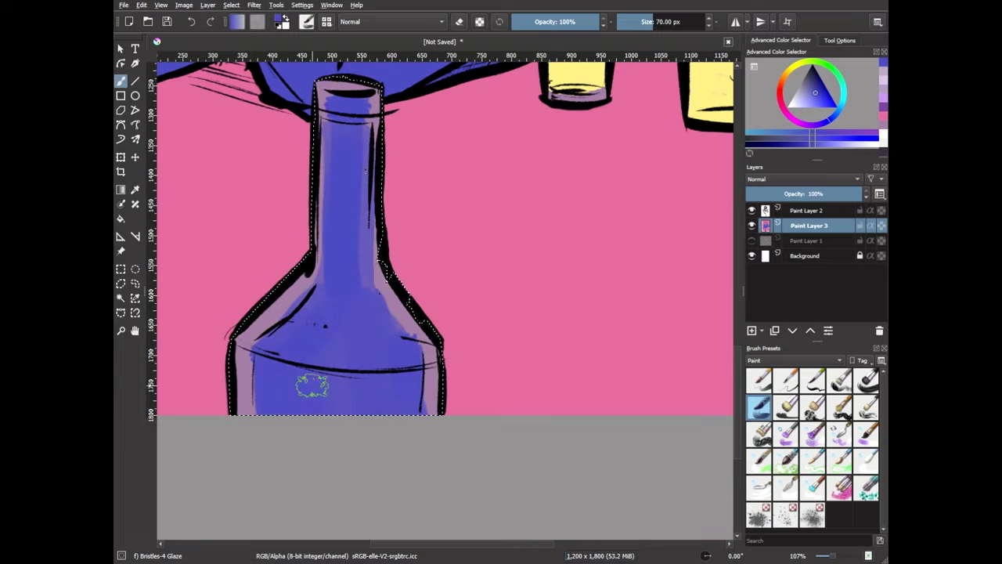
pyautogui.moveTo(258, 313); pyautogui.dragTo(290, 408)
pyautogui.hotkey('ctrl', 'shift', 'a')
# - Mirror the view to check the drawing, then restore the unmirrored view
pyautogui.scroll(5, 445, 298)
pyautogui.hscroll(5, 445, 298)
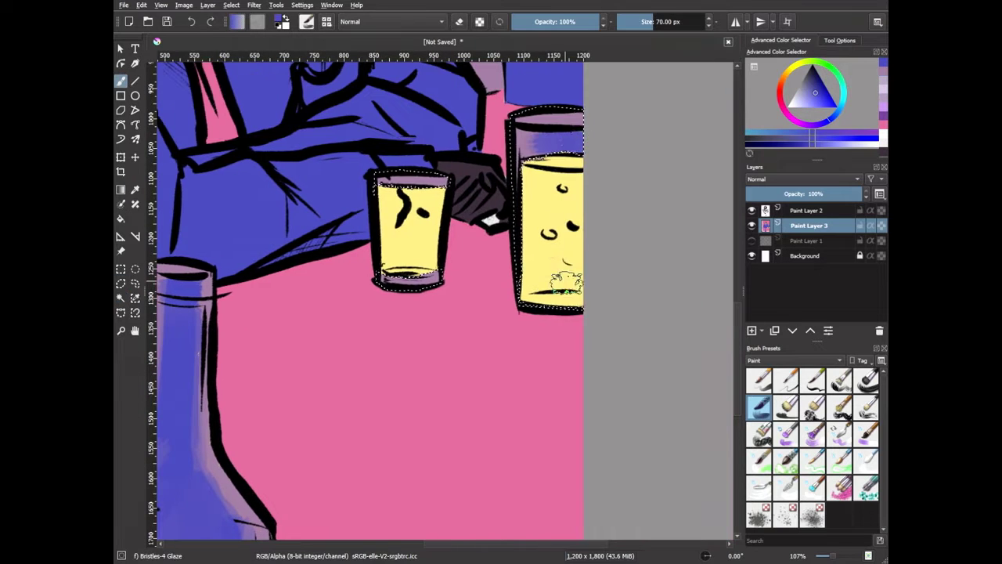
pyautogui.press('m')
pyautogui.press('m')
pyautogui.scroll(5, 354, 218)
pyautogui.hscroll(-5, 354, 218)
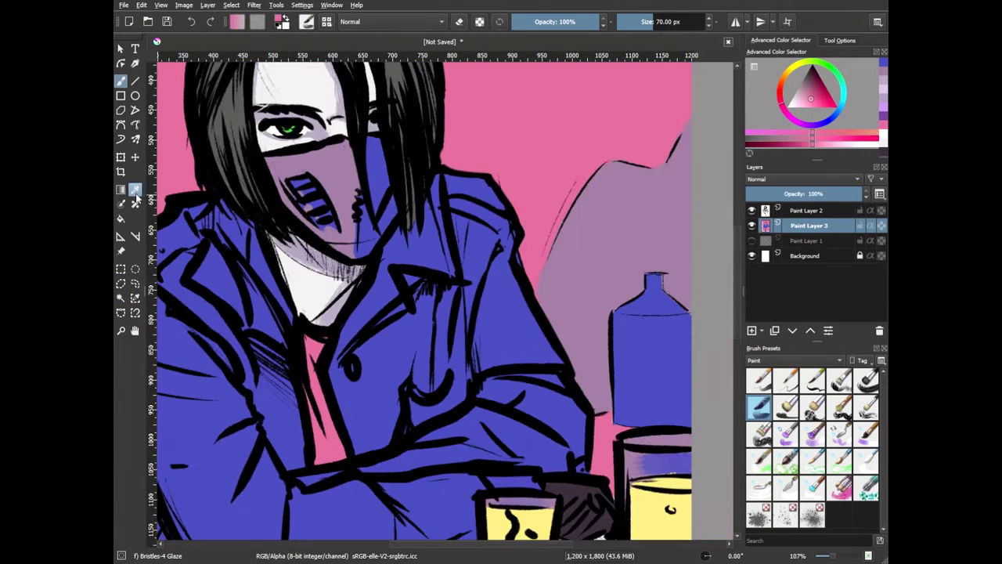
pyautogui.press('/')
# - Select the blue bottle on the right with the contiguous selection tool
pyautogui.click(788, 382)
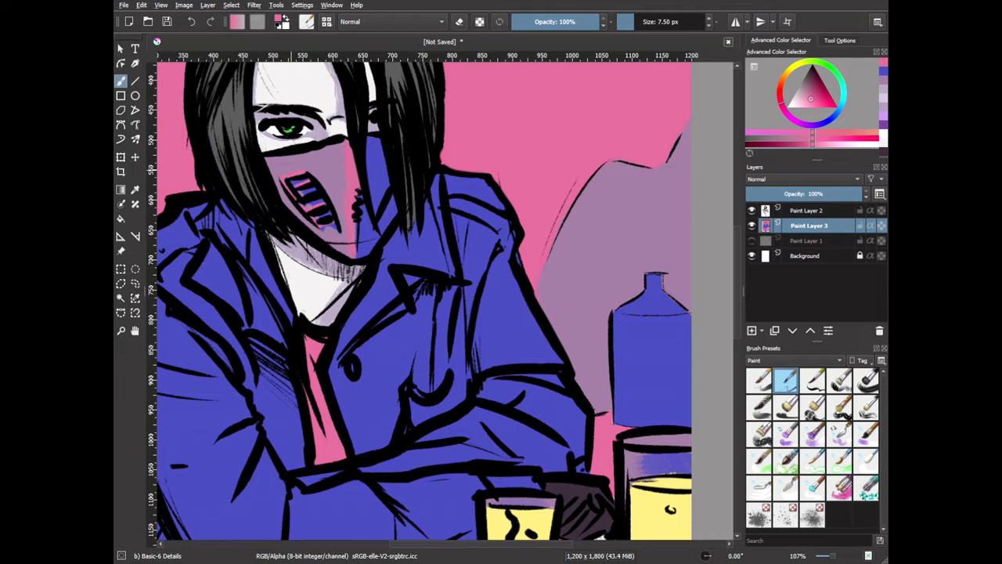
pyautogui.click(121, 297)
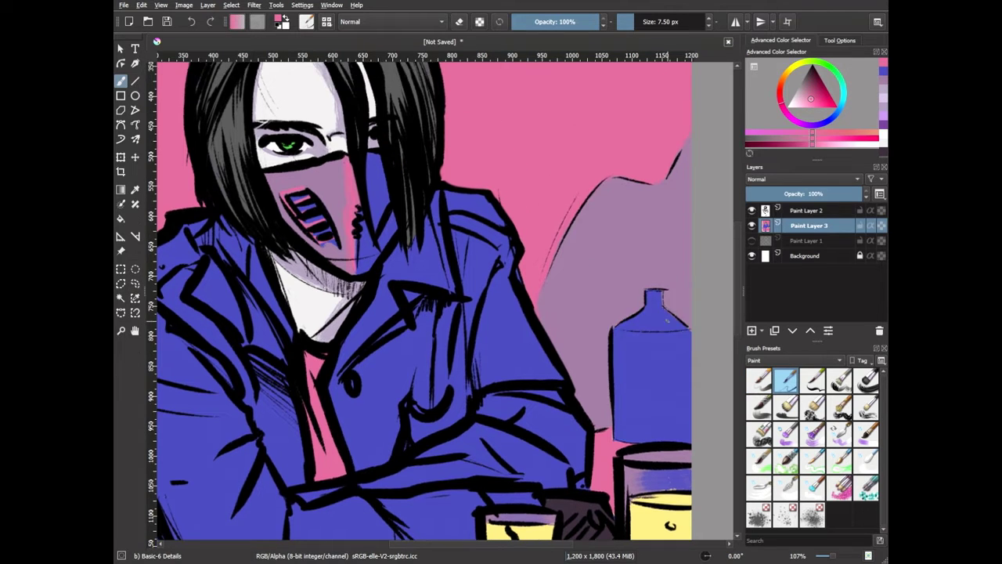
pyautogui.scroll(-5, 737, 267)
pyautogui.click(641, 265)
# - Glaze darker tones onto the bottle, then magic-wand select the coat
pyautogui.click(758, 406)
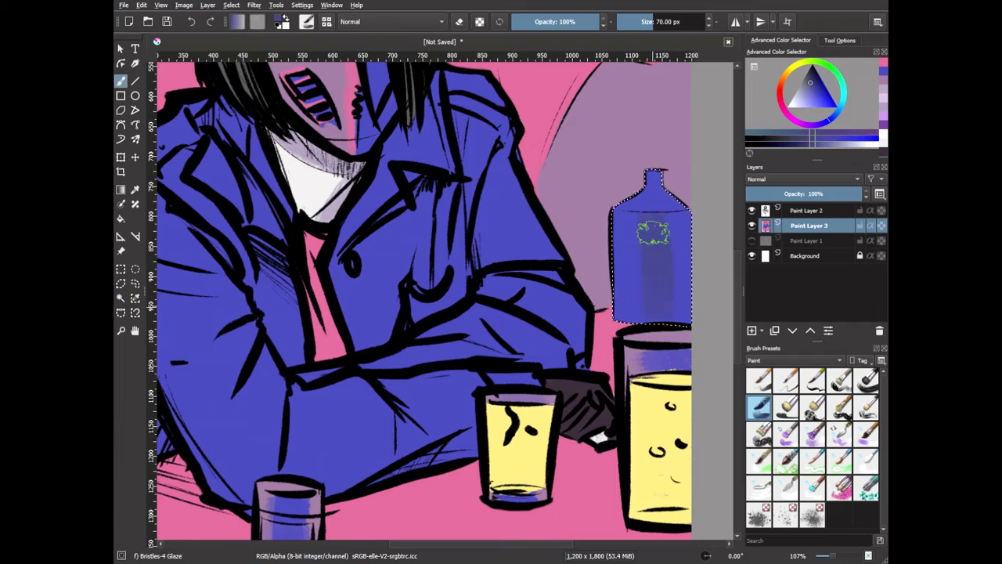
pyautogui.moveTo(650, 203); pyautogui.dragTo(658, 306)
pyautogui.click(120, 298)
pyautogui.click(235, 309)
# - Paint dark rough folds on the coat and sleeve with Bristles-2 Flat Rough
pyautogui.press('b')
pyautogui.click(839, 379)
pyautogui.moveTo(391, 205); pyautogui.dragTo(395, 344)
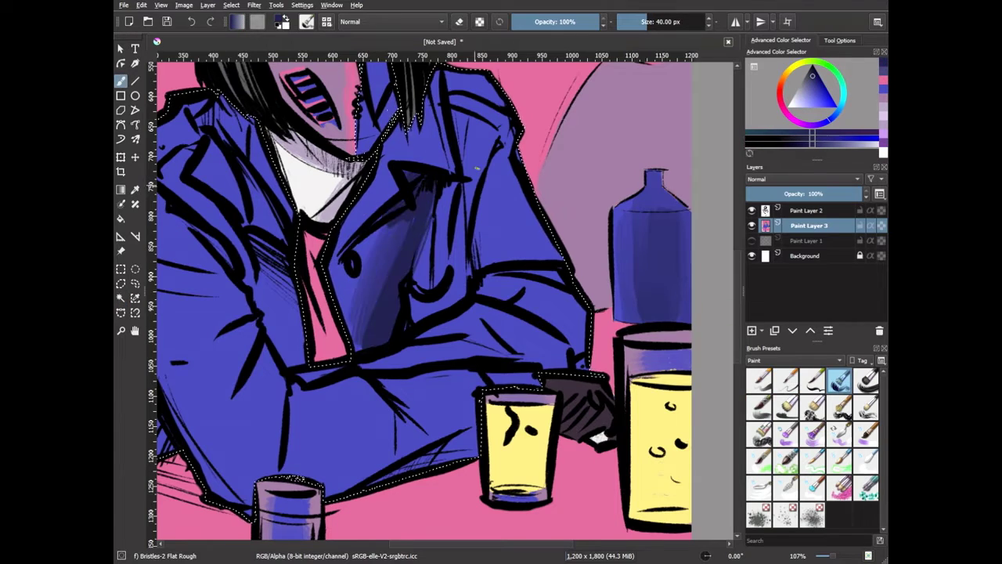
pyautogui.moveTo(470, 125); pyautogui.dragTo(470, 302)
pyautogui.moveTo(376, 376); pyautogui.dragTo(548, 329)
pyautogui.moveTo(482, 204); pyautogui.dragTo(548, 282)
# - Add more dark shading to the upper coat and near the shoulder
pyautogui.scroll(-1, 419, 300)
pyautogui.hscroll(-5, 741, 321)
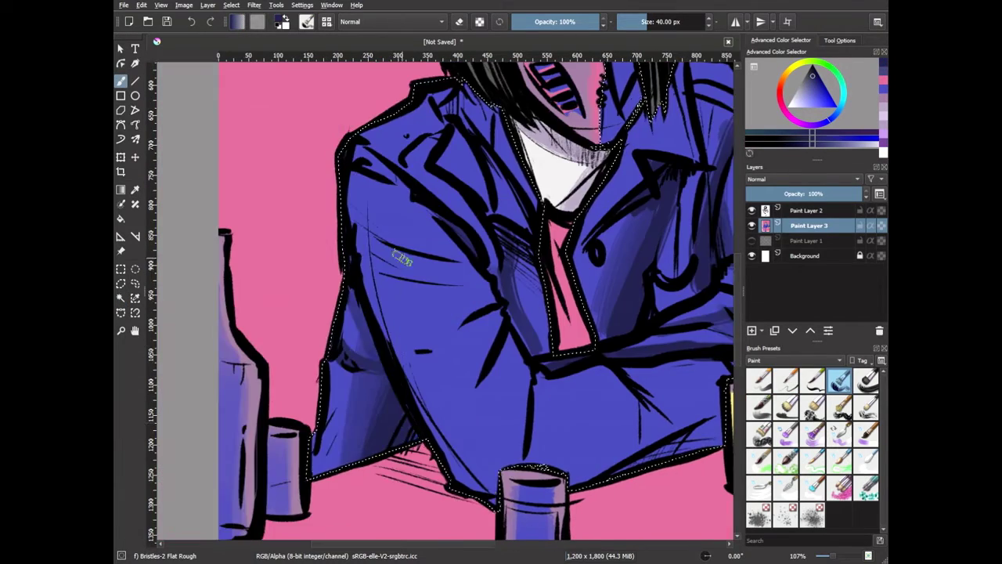
pyautogui.scroll(4, 740, 321)
pyautogui.moveTo(407, 298); pyautogui.dragTo(493, 430)
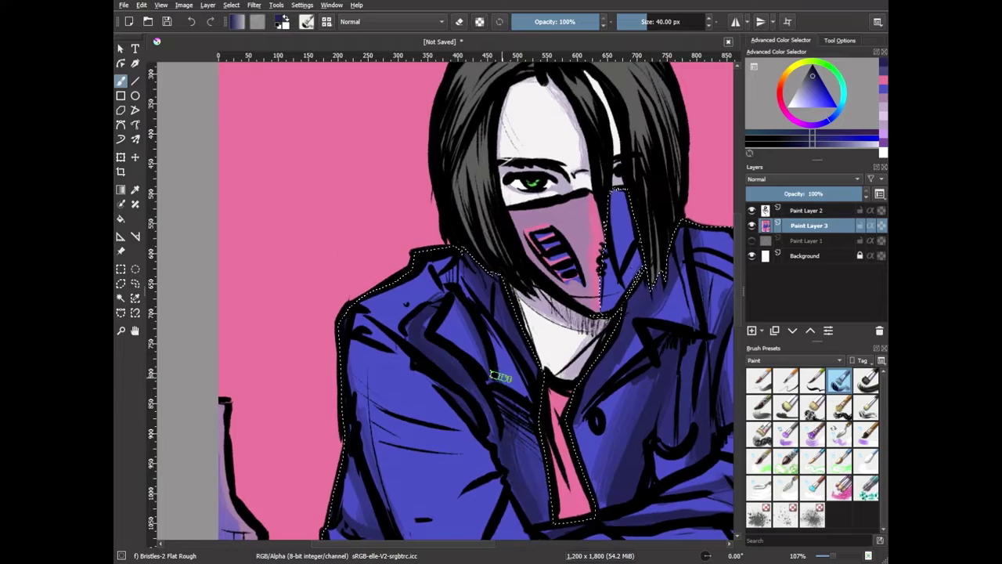
pyautogui.moveTo(360, 391); pyautogui.dragTo(470, 431)
pyautogui.scroll(-10, 477, 298)
pyautogui.scroll(8, 478, 298)
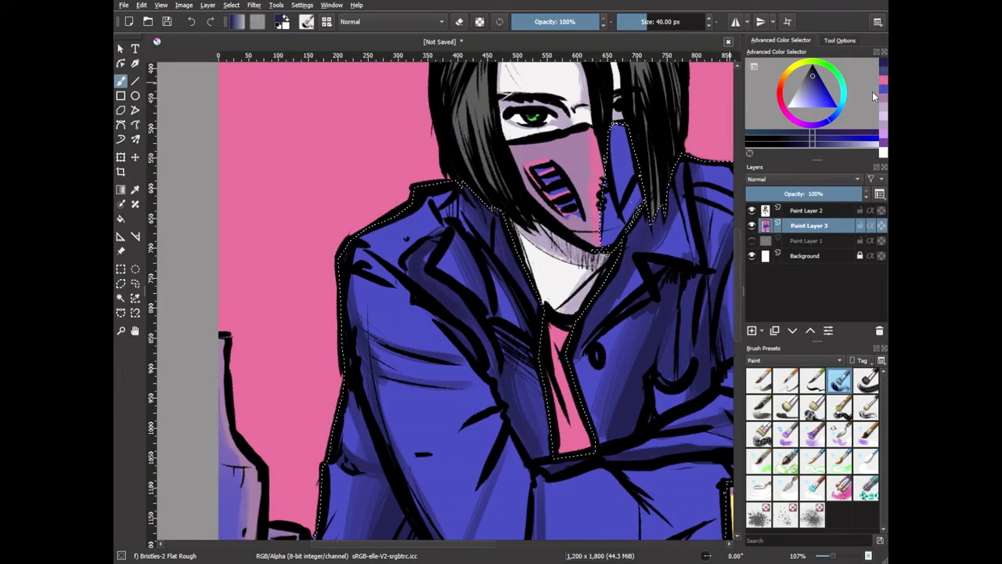
pyautogui.scroll(-1, 470, 313)
# - Pick a purple, then select the black hair with the contiguous selection tool
pyautogui.keyDown('ctrl'); pyautogui.click(432, 441); pyautogui.keyUp('ctrl')
pyautogui.scroll(-5, 432, 441)
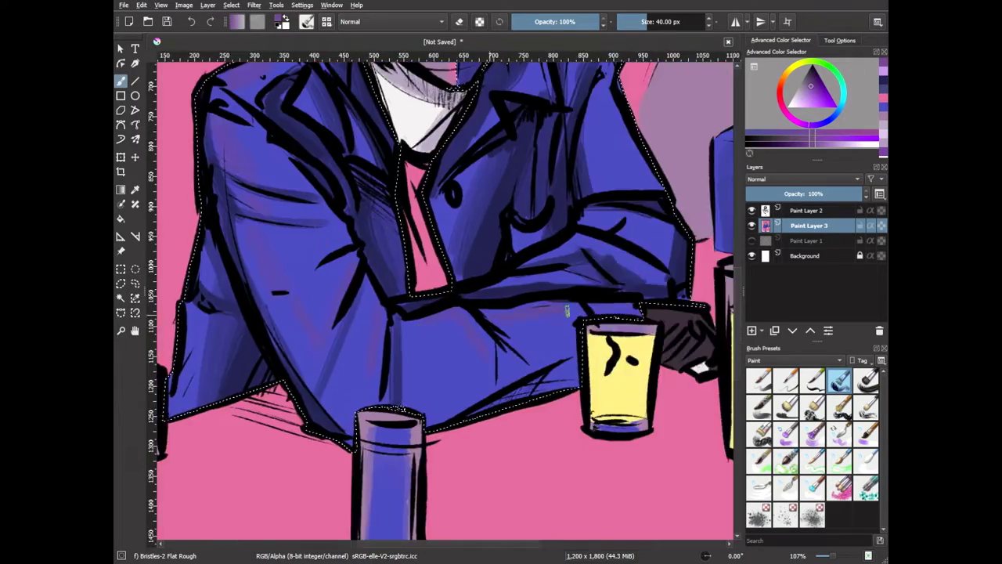
pyautogui.scroll(5, 432, 313)
pyautogui.scroll(5, 432, 235)
pyautogui.scroll(-2, 432, 196)
pyautogui.click(121, 298)
pyautogui.click(436, 155)
pyautogui.press('b')
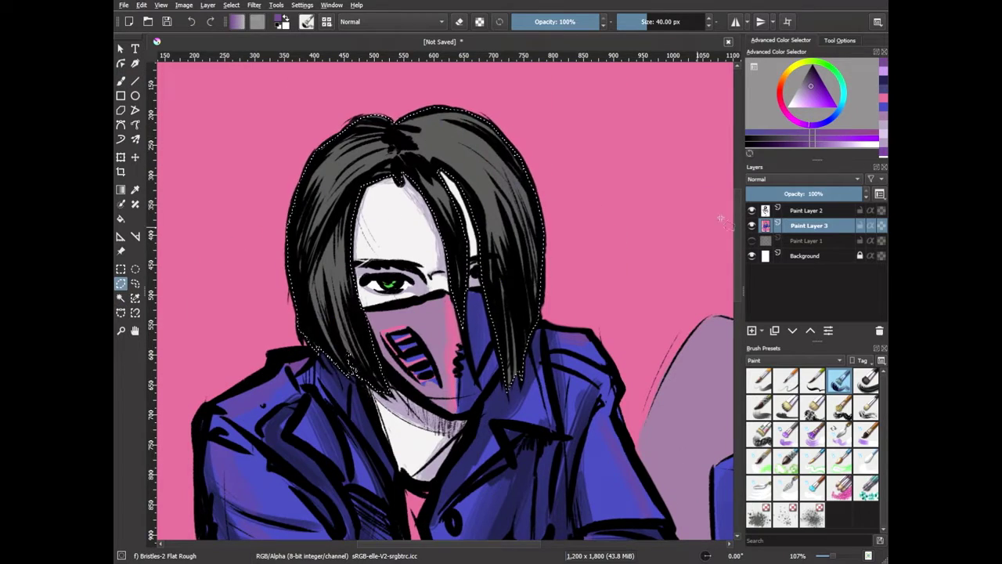
# - Sample a light colour and brush Soft Light highlights over the hair with Bristles-2 Flat Rough
pyautogui.click(789, 76)
pyautogui.click(759, 405)
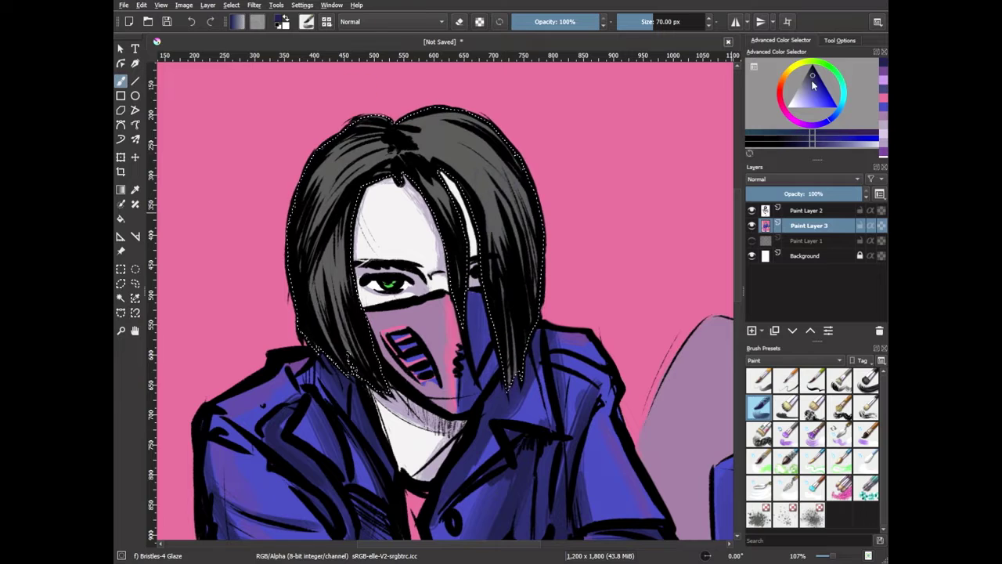
pyautogui.click(840, 379)
pyautogui.click(134, 188)
pyautogui.click(866, 405)
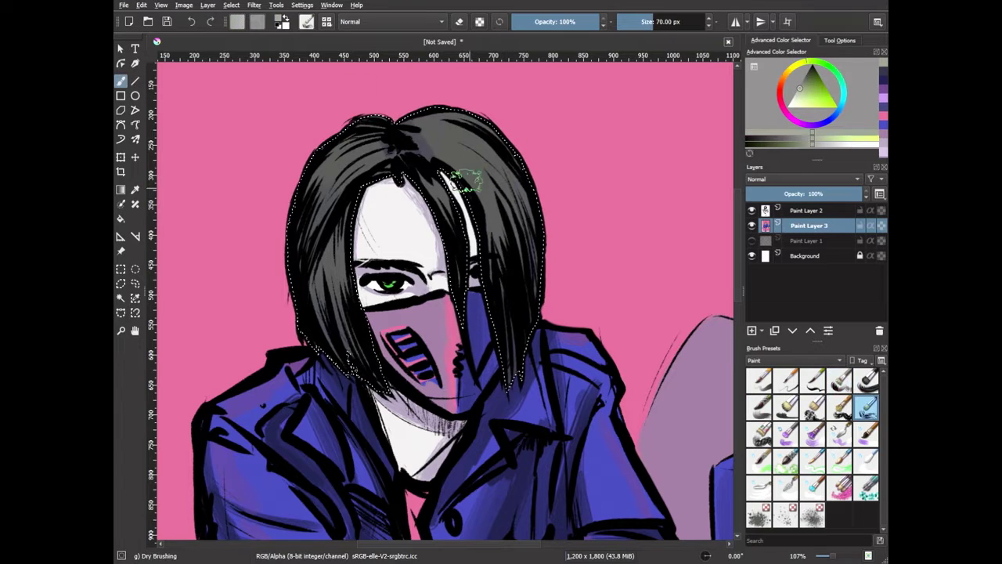
pyautogui.click(840, 379)
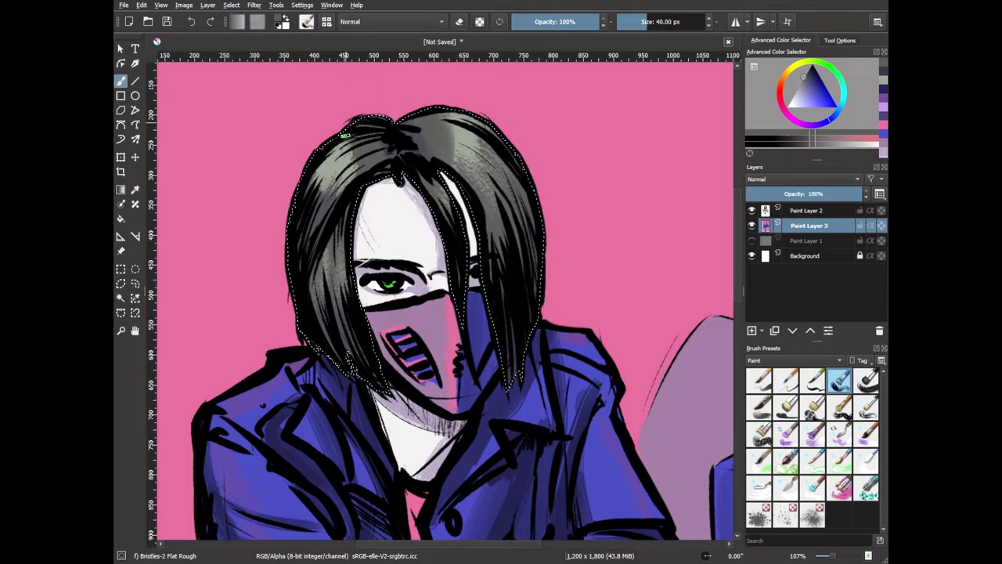
pyautogui.hotkey('alt', 'shift', 'o')
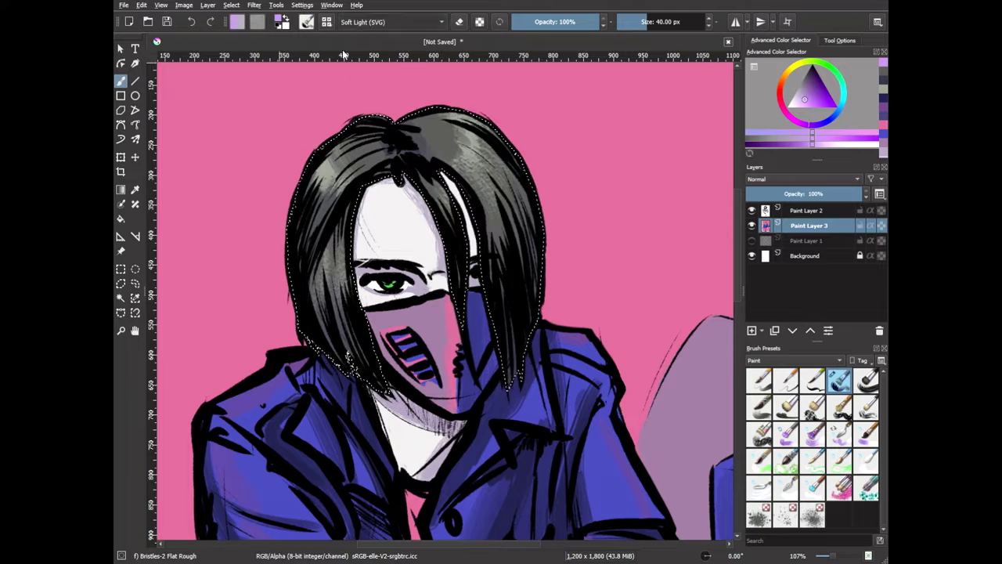
pyautogui.moveTo(442, 149); pyautogui.dragTo(416, 123)
# - Choose the glaze brush in Color blend mode
pyautogui.click(758, 405)
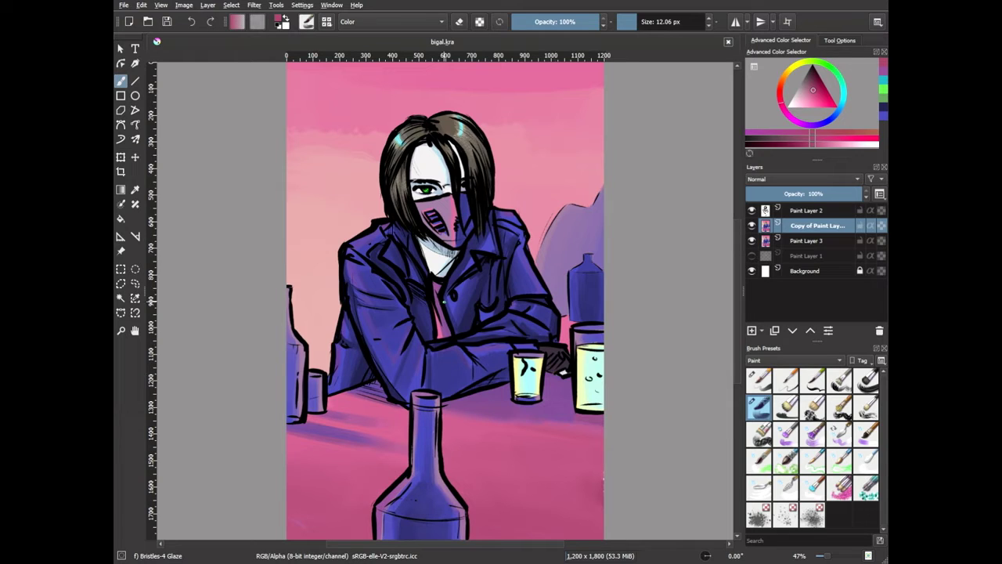
# - Paint orange across the upper background and light pink on the wall left of the figure
pyautogui.click(883, 67)
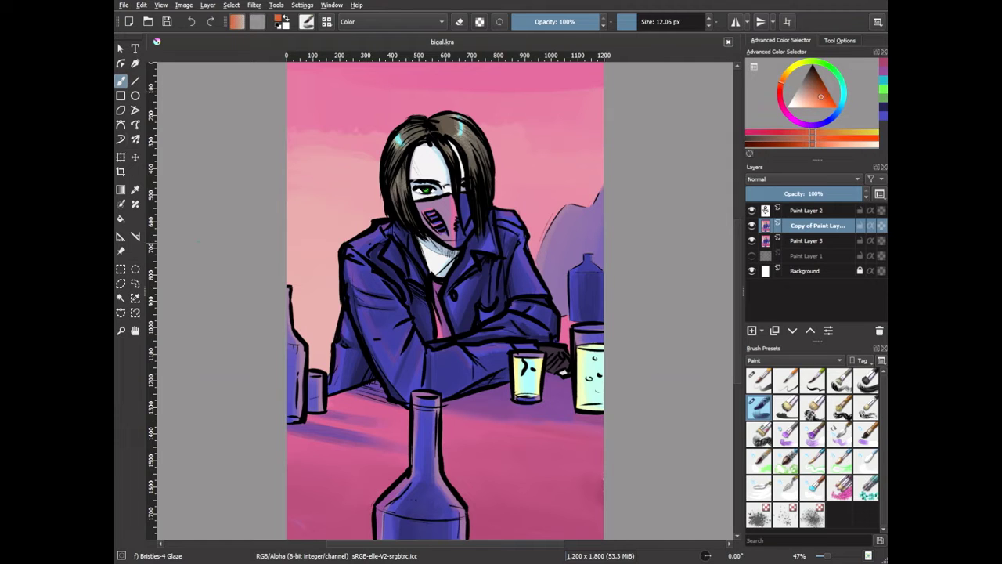
pyautogui.click(758, 408)
pyautogui.moveTo(337, 145); pyautogui.dragTo(595, 117)
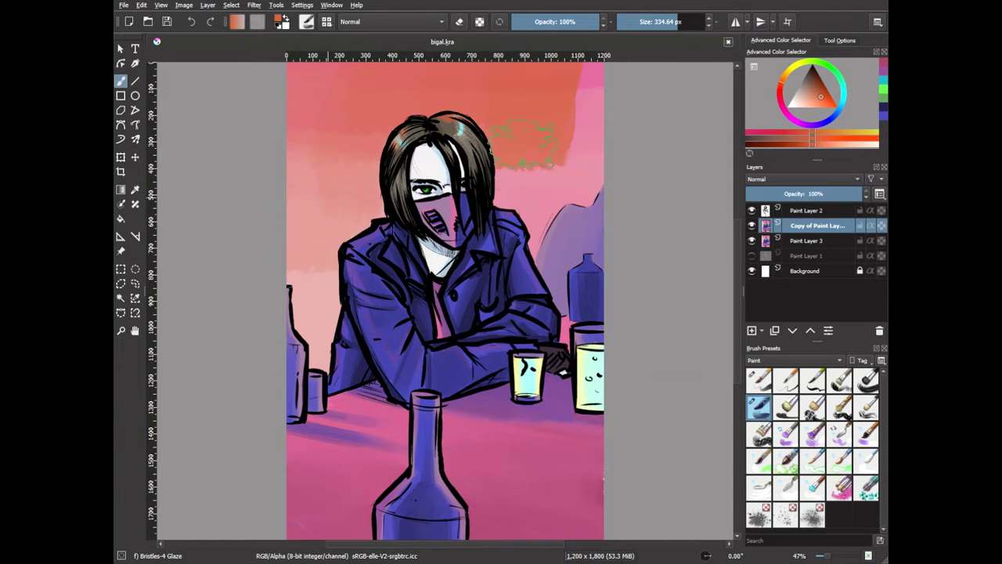
pyautogui.press('/')
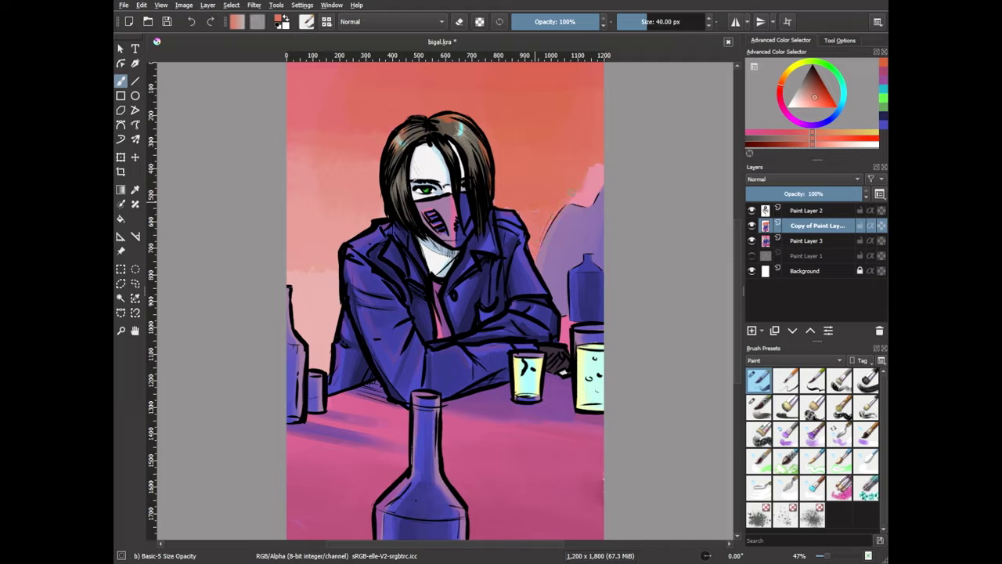
pyautogui.moveTo(309, 290); pyautogui.dragTo(323, 368)
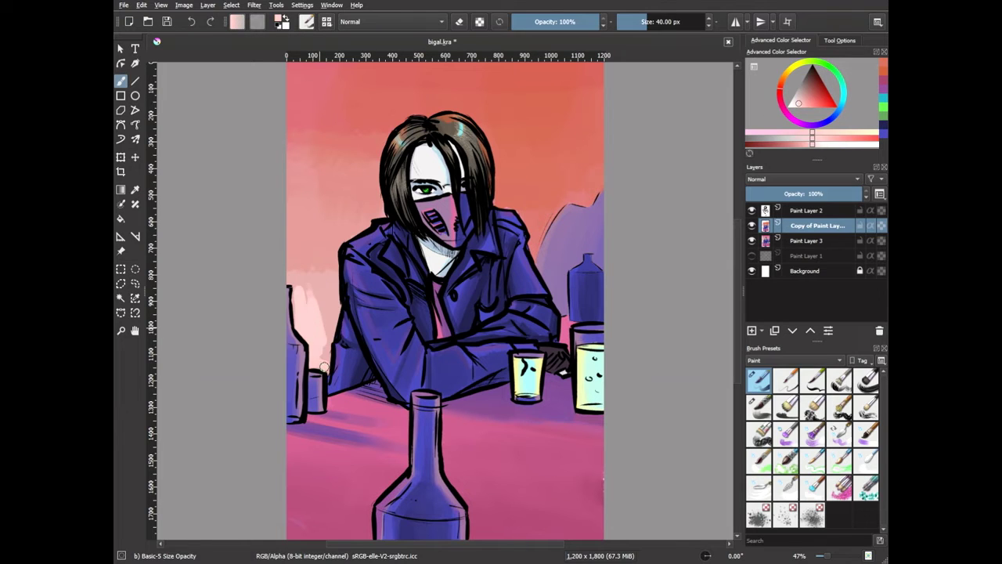
pyautogui.press('/')
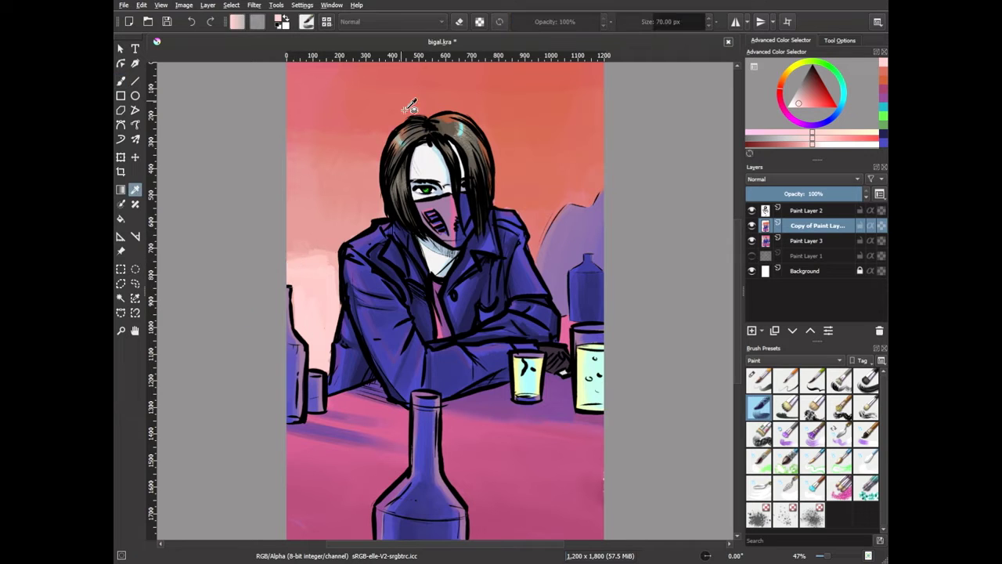
# - Tint the face mask salmon-orange, alternating blur and size-opacity brushes
pyautogui.keyDown('ctrl'); pyautogui.click(301, 68); pyautogui.keyUp('ctrl')
pyautogui.keyDown('ctrl'); pyautogui.click(297, 181); pyautogui.keyUp('ctrl')
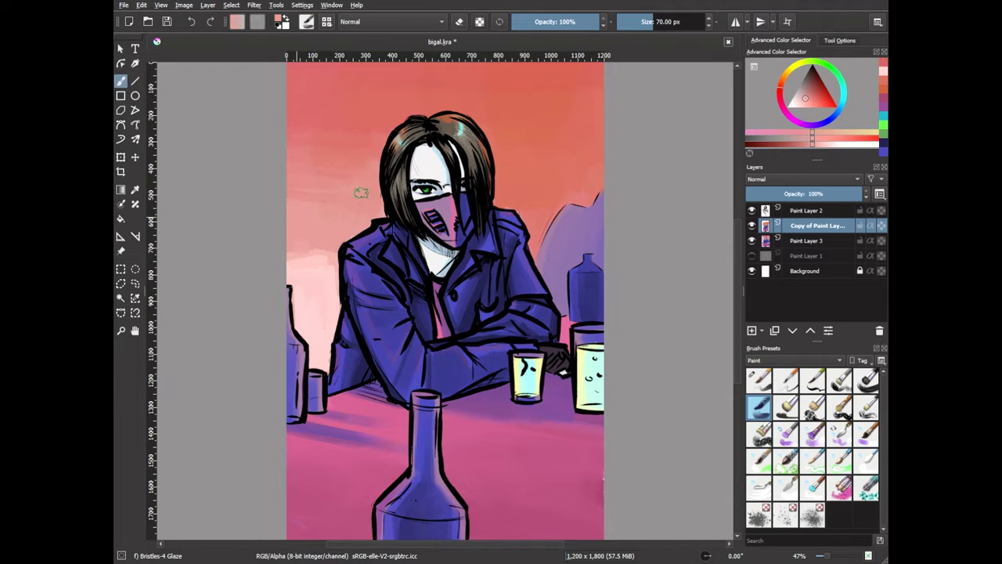
pyautogui.keyDown('ctrl'); pyautogui.click(329, 268); pyautogui.keyUp('ctrl')
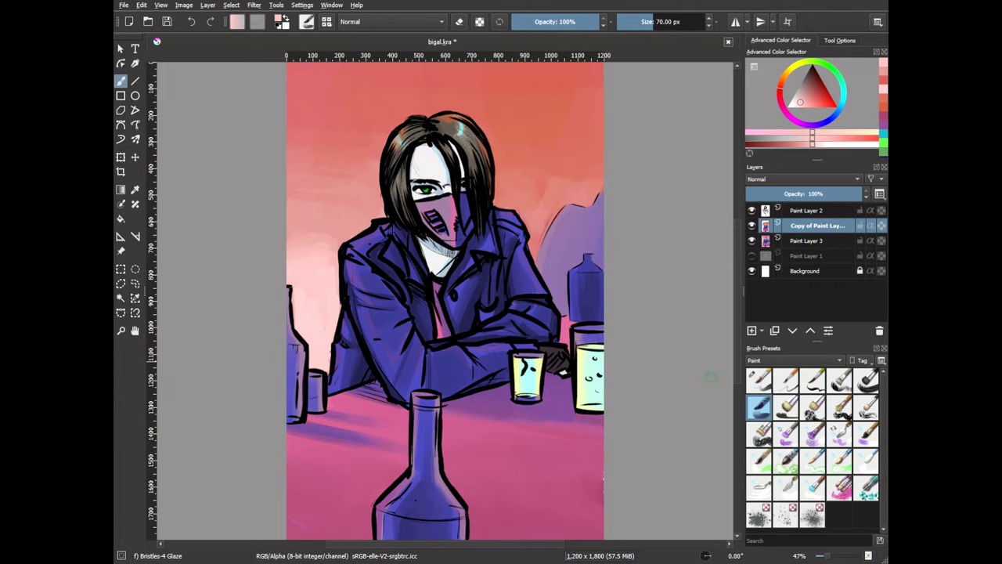
pyautogui.press('/')
pyautogui.keyDown('ctrl'); pyautogui.click(391, 267); pyautogui.keyUp('ctrl')
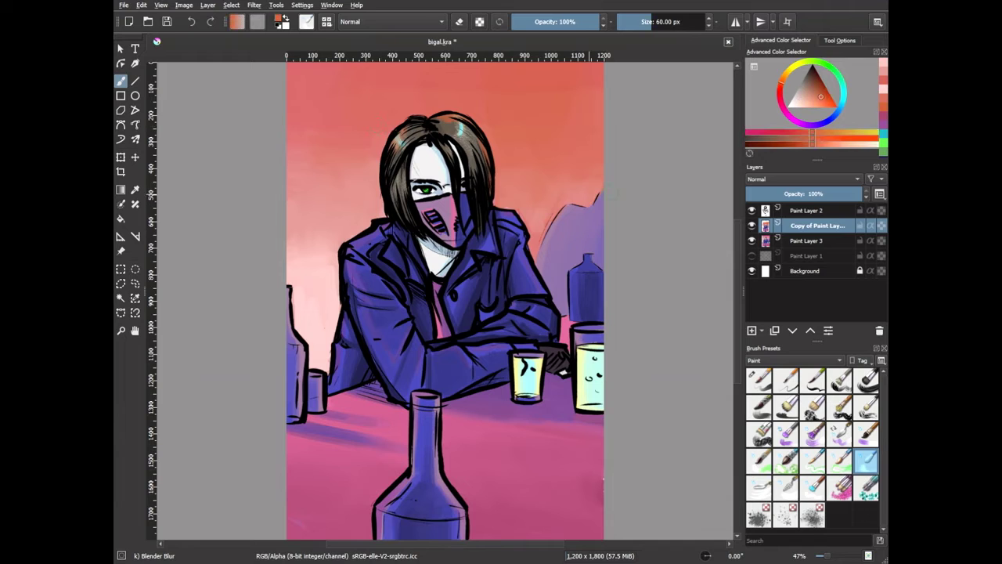
pyautogui.press('/')
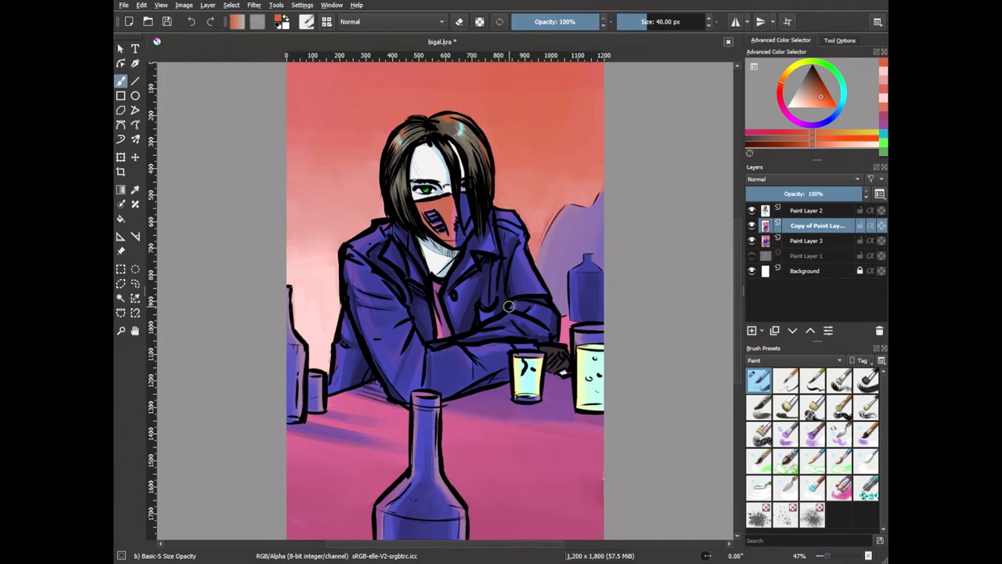
pyautogui.keyDown('ctrl'); pyautogui.click(508, 305); pyautogui.keyUp('ctrl')
pyautogui.press('/')
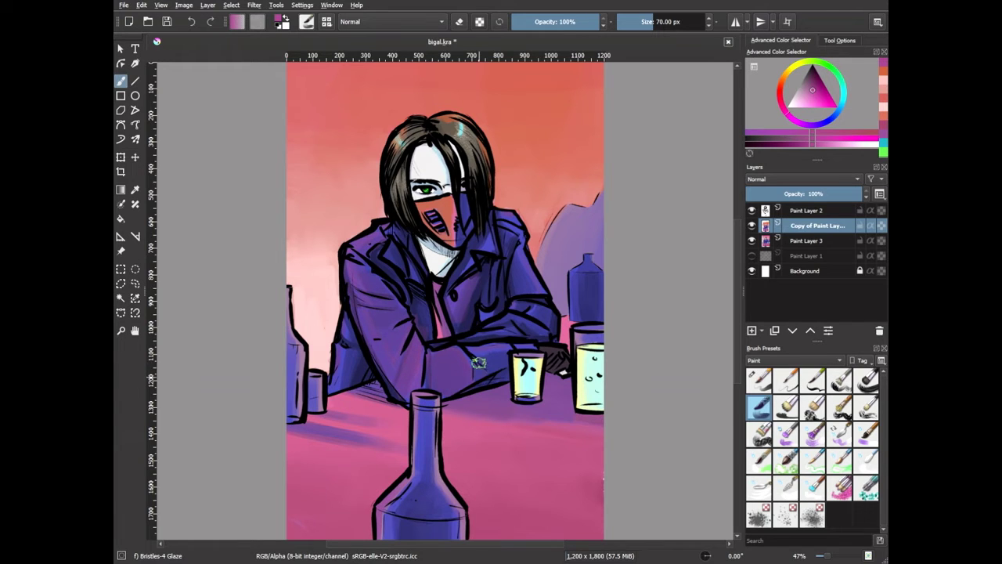
# - Shift the coat and right bottle toward pink-purple, then add a transparency mask to Copy of Paint Layer 3
pyautogui.keyDown('ctrl'); pyautogui.click(503, 347); pyautogui.keyUp('ctrl')
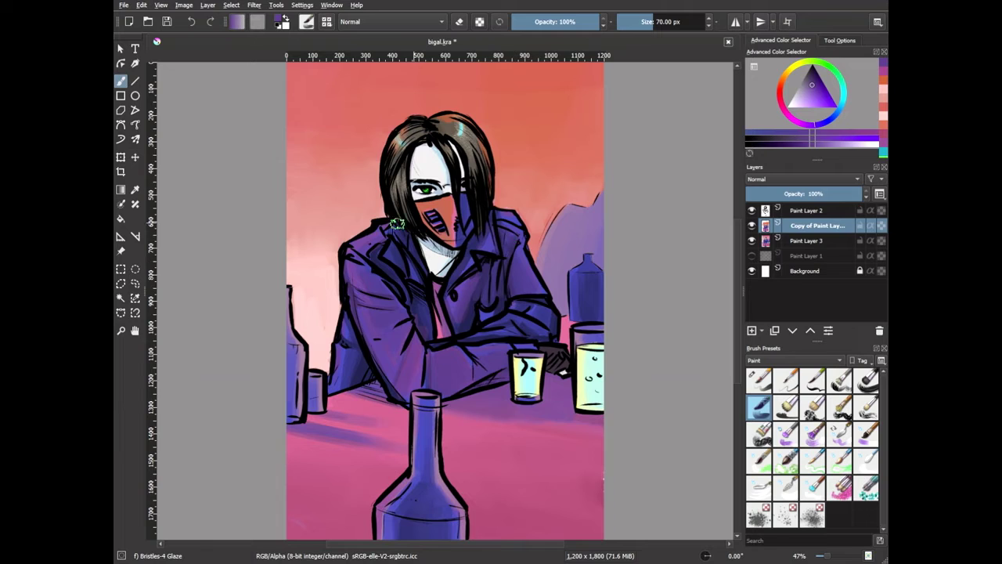
pyautogui.press('/')
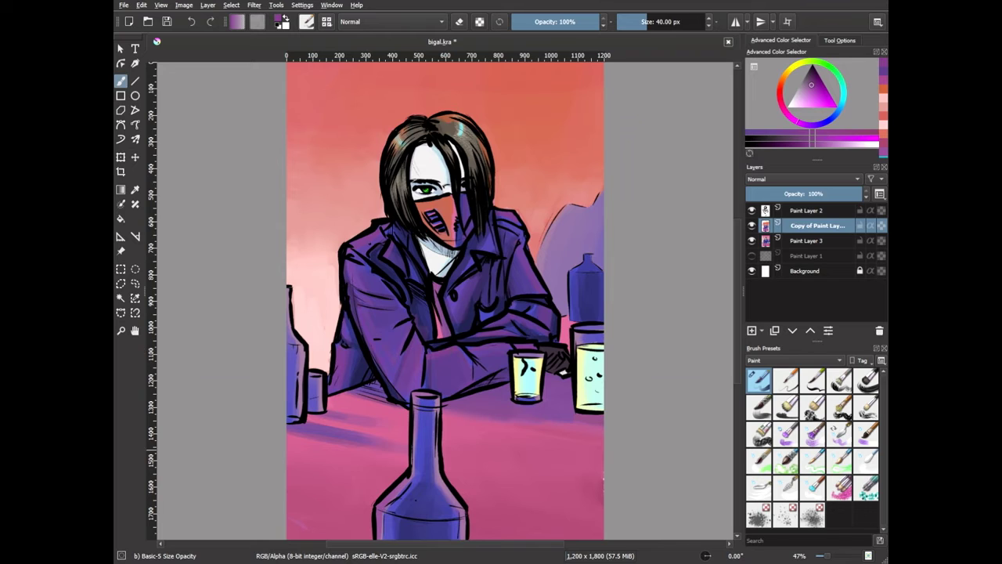
pyautogui.keyDown('ctrl'); pyautogui.click(578, 268); pyautogui.keyUp('ctrl')
pyautogui.moveTo(576, 270); pyautogui.dragTo(582, 316)
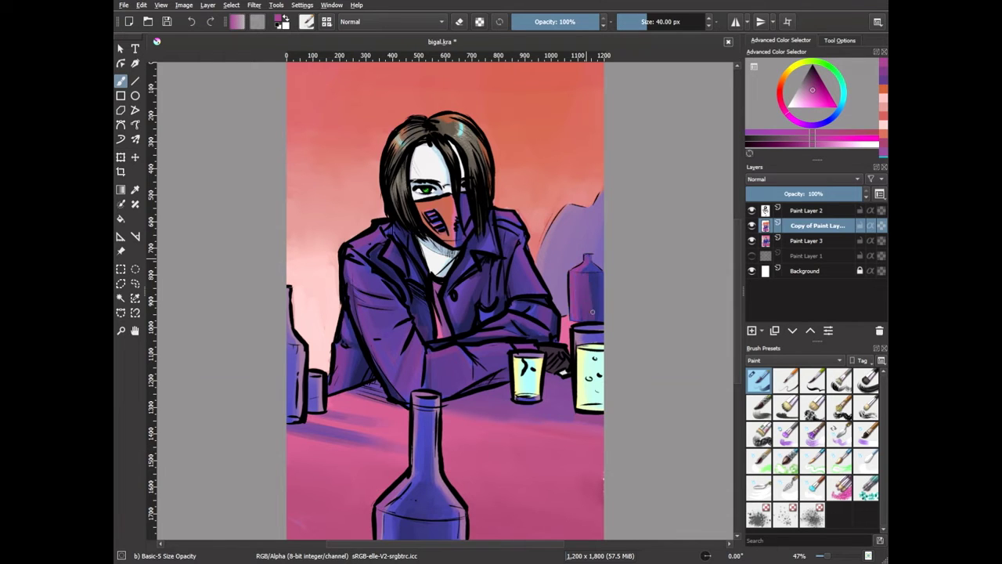
pyautogui.keyDown('ctrl'); pyautogui.click(581, 316); pyautogui.keyUp('ctrl')
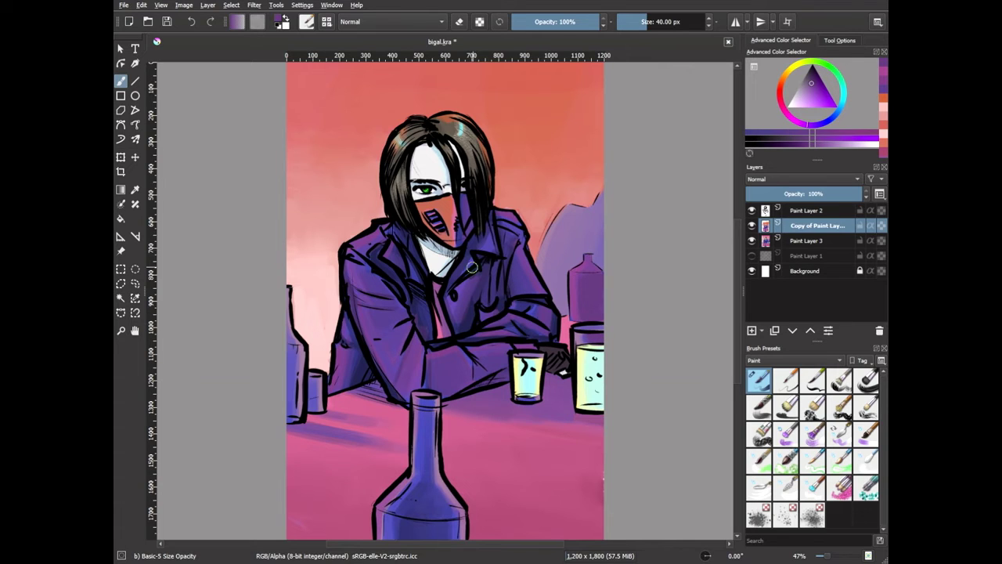
pyautogui.click(885, 82)
pyautogui.keyDown('ctrl'); pyautogui.click(358, 241); pyautogui.keyUp('ctrl')
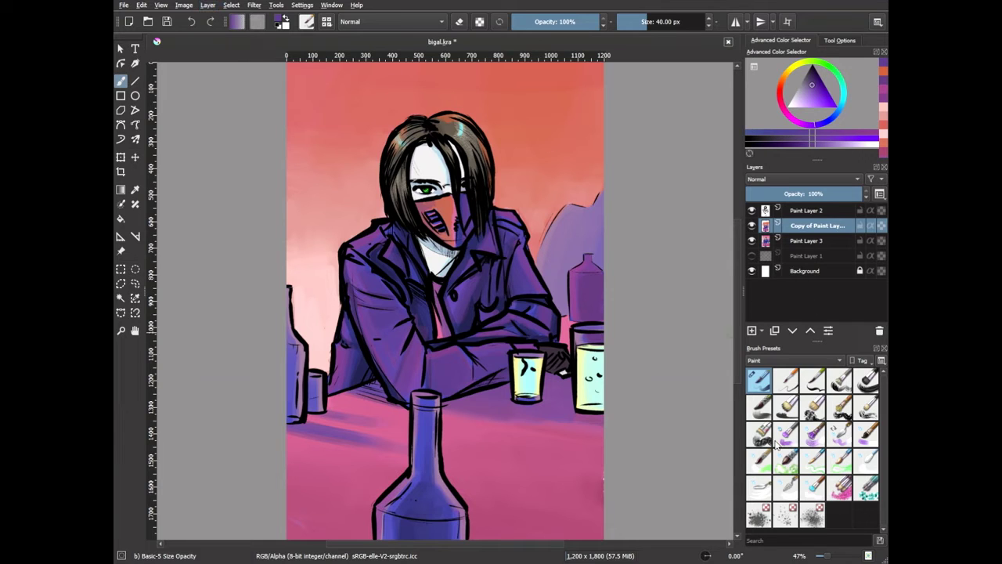
pyautogui.hotkey('ctrl', 'shift', 't')
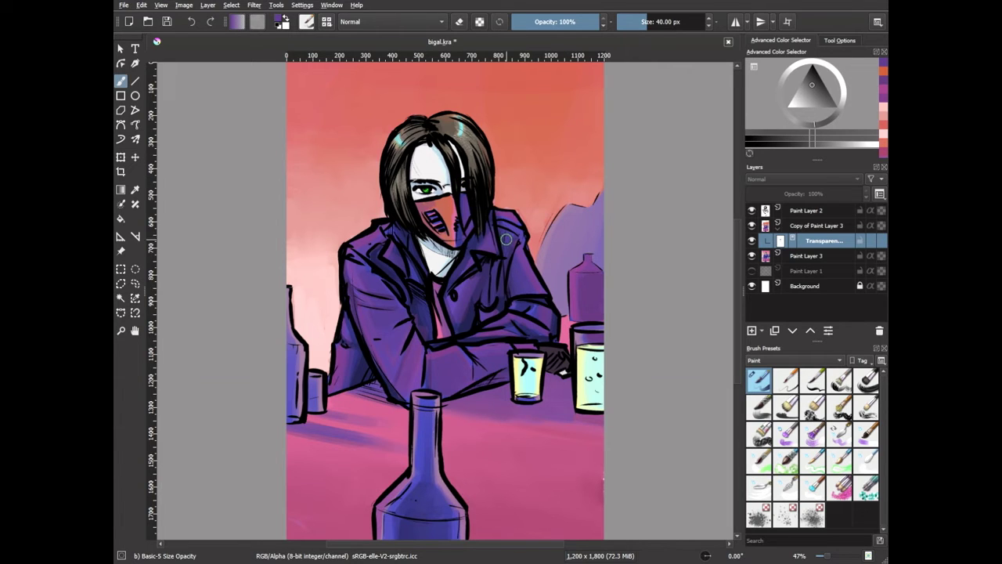
# - Repaint the right-hand tall glass in light peach with the Basic-5 Size Opacity brush
pyautogui.click(814, 226)
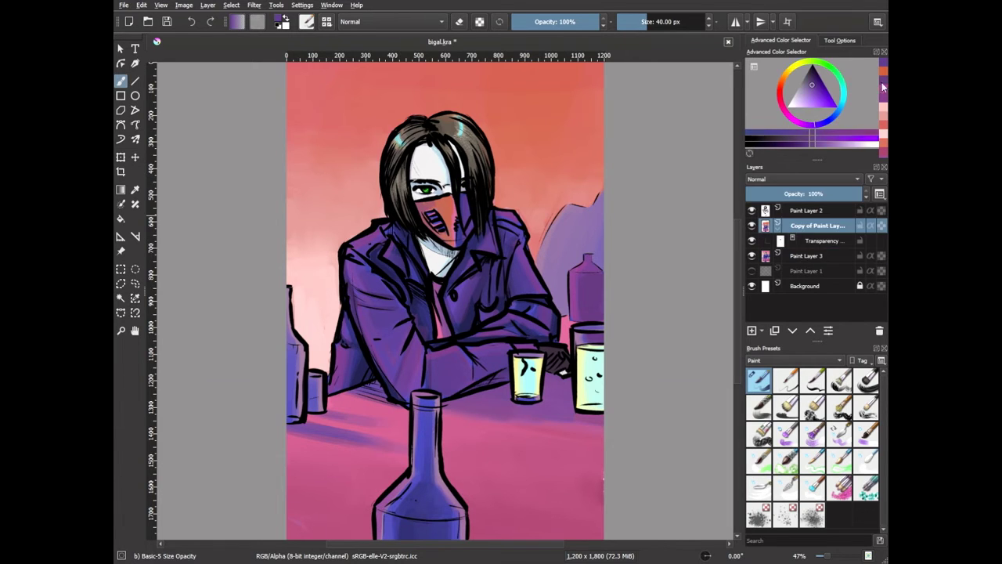
pyautogui.click(883, 87)
pyautogui.press('/')
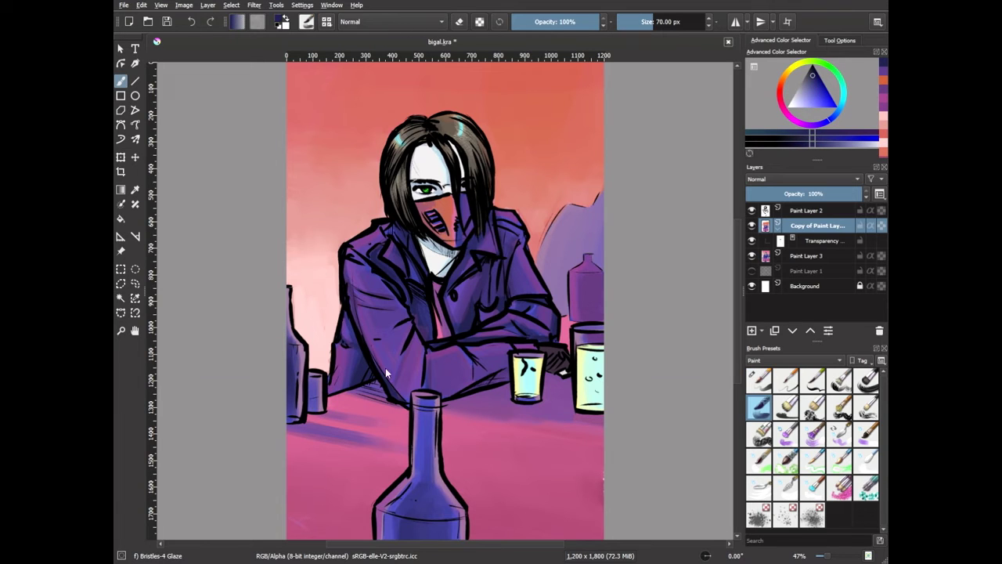
pyautogui.press('/')
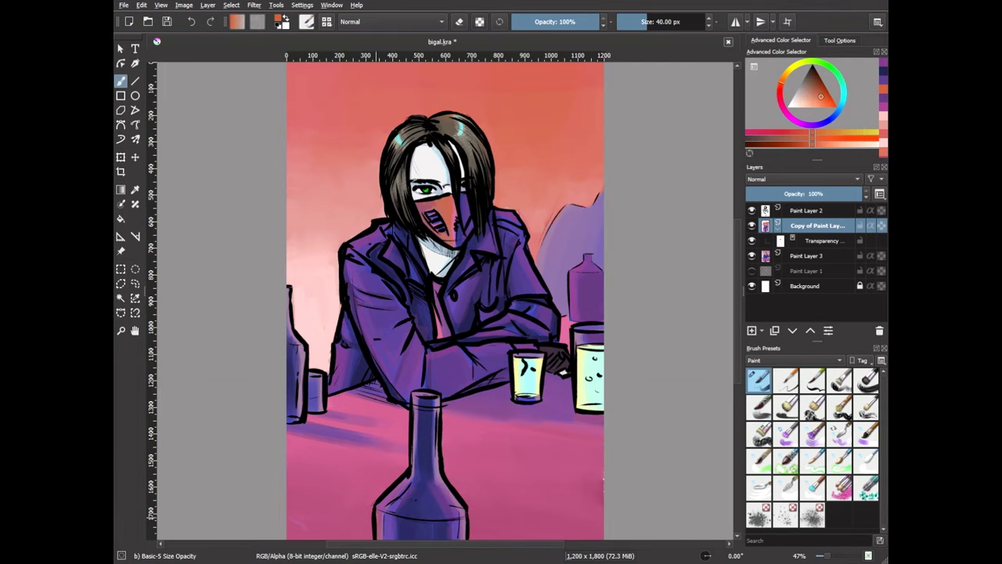
pyautogui.press('l')
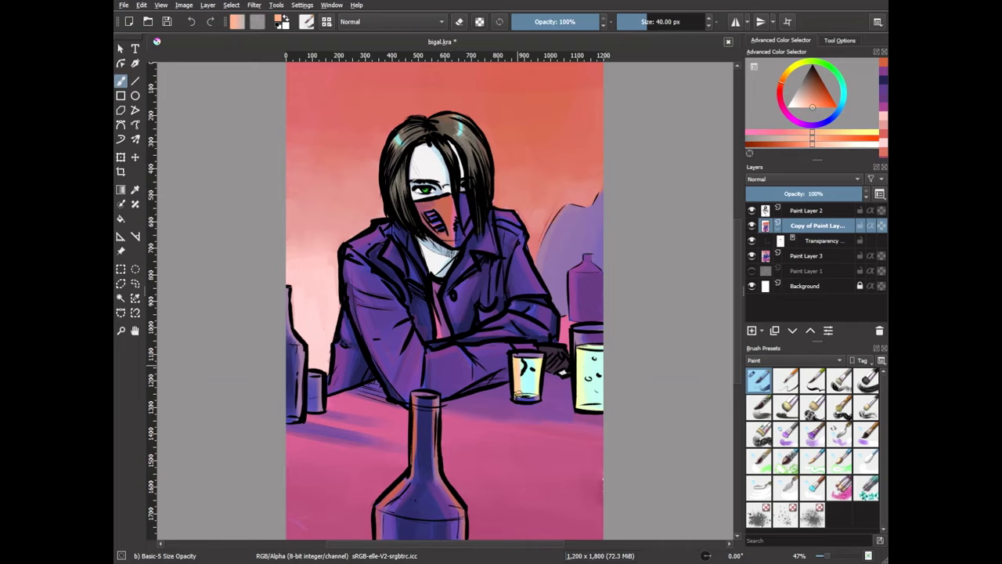
pyautogui.moveTo(586, 352); pyautogui.dragTo(589, 403)
pyautogui.keyDown('ctrl'); pyautogui.click(587, 376); pyautogui.keyUp('ctrl')
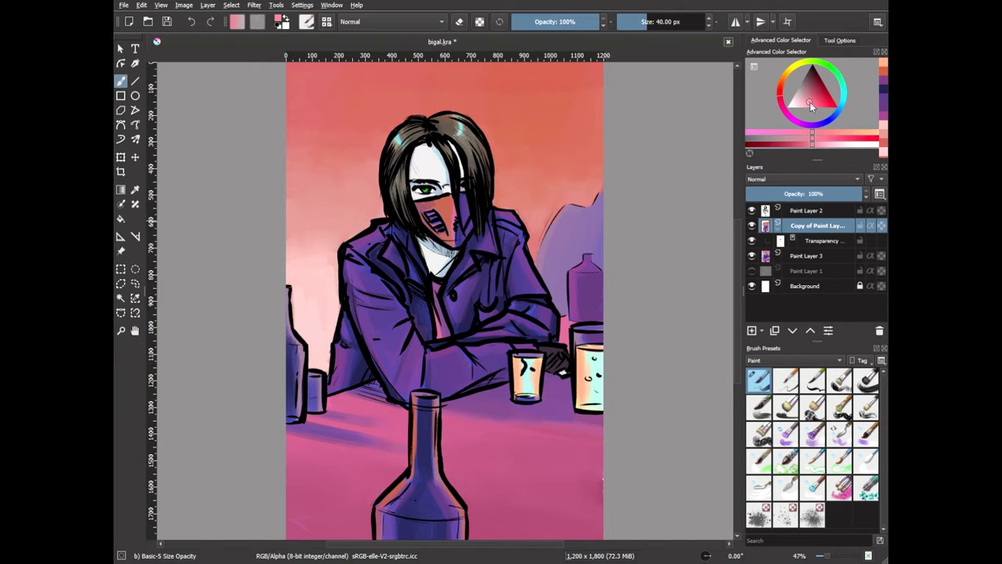
pyautogui.moveTo(584, 351); pyautogui.dragTo(595, 404)
pyautogui.keyDown('ctrl'); pyautogui.click(462, 331); pyautogui.keyUp('ctrl')
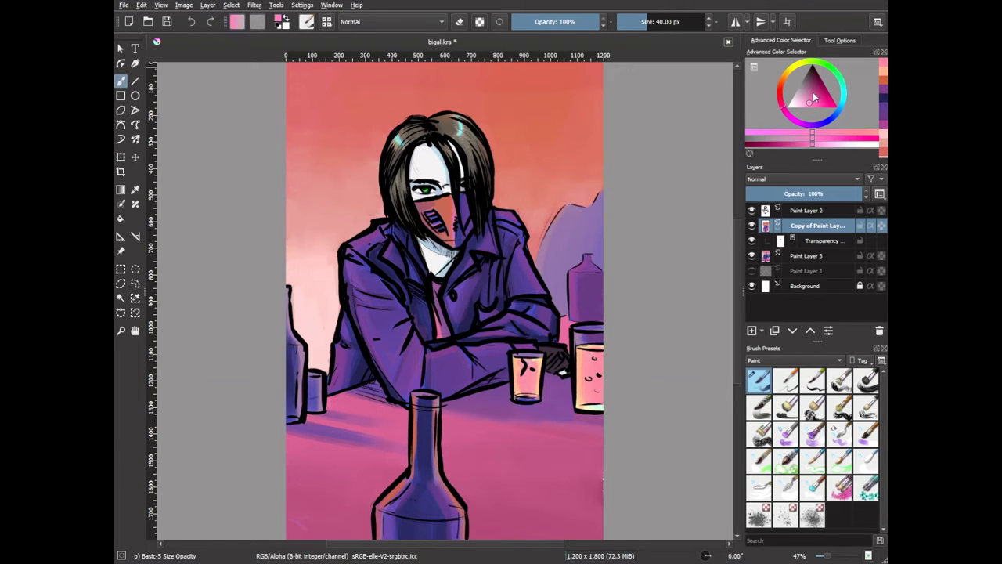
pyautogui.press('/')
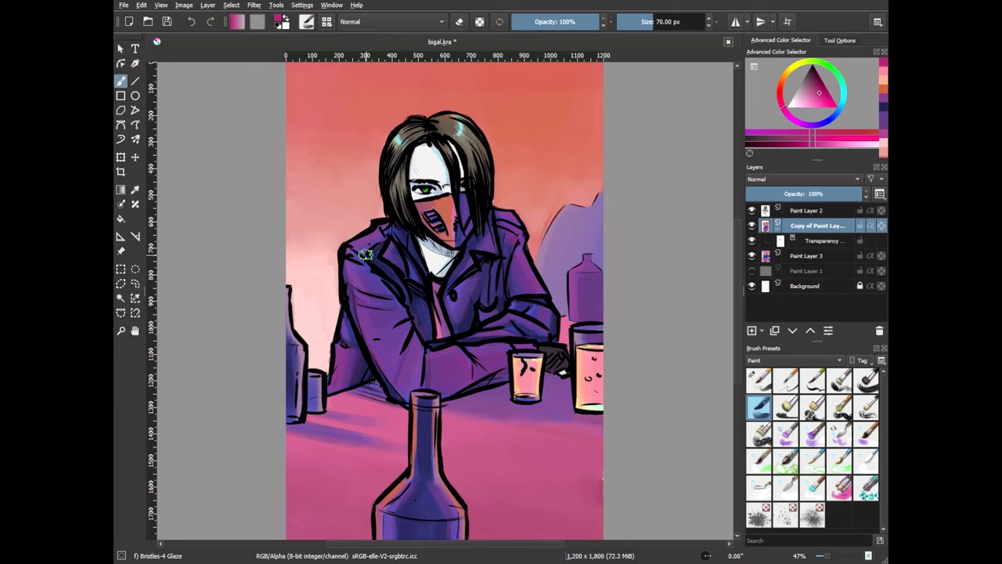
pyautogui.press('/')
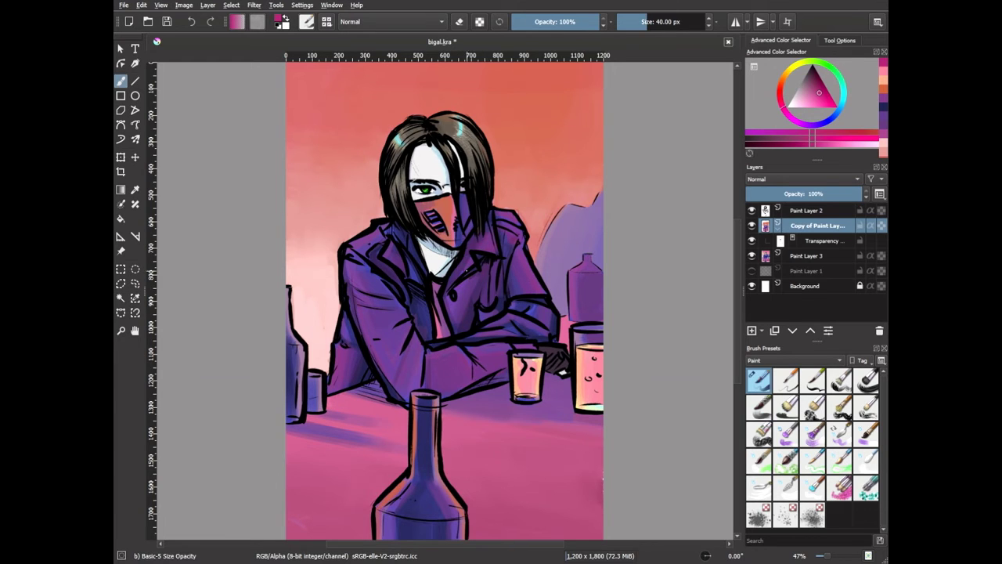
# - Pick a salmon-peach colour and outline the tabletop with a polygonal selection
pyautogui.keyDown('ctrl'); pyautogui.click(291, 357); pyautogui.keyUp('ctrl')
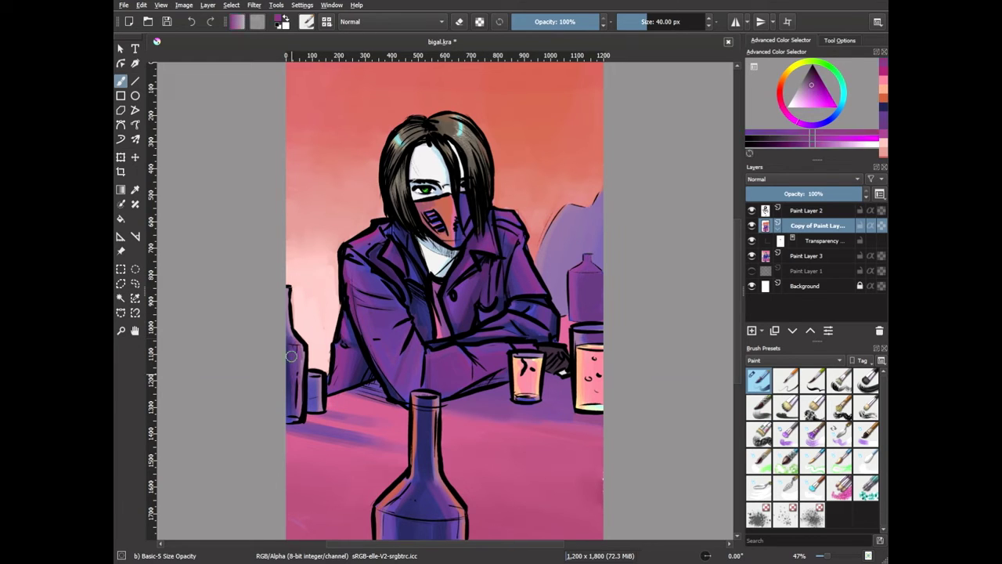
pyautogui.keyDown('ctrl'); pyautogui.click(408, 427); pyautogui.keyUp('ctrl')
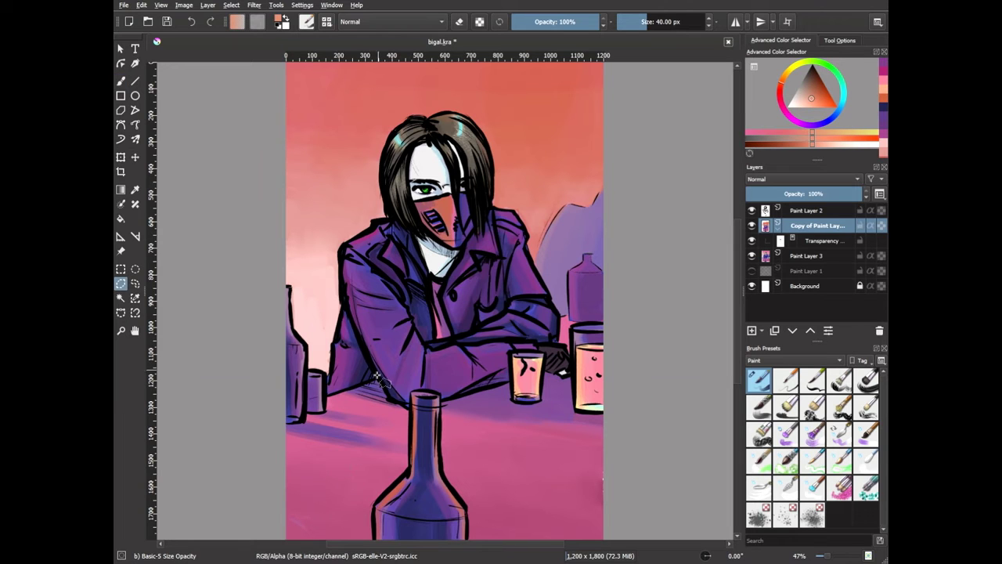
pyautogui.moveTo(377, 377); pyautogui.dragTo(321, 415)
pyautogui.scroll(-3, 275, 543)
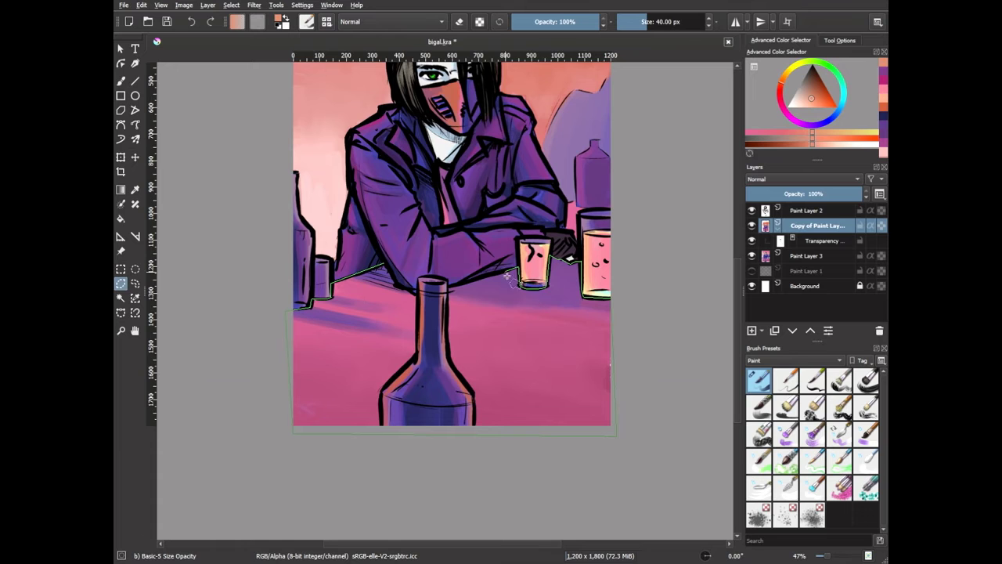
pyautogui.scroll(5, 458, 301)
pyautogui.scroll(-4, 367, 347)
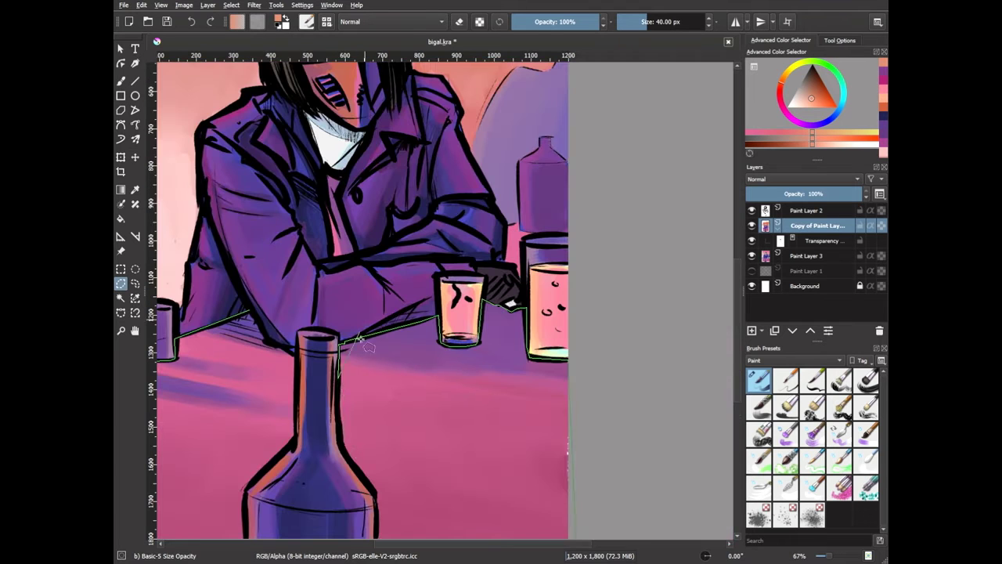
pyautogui.scroll(-1, 418, 537)
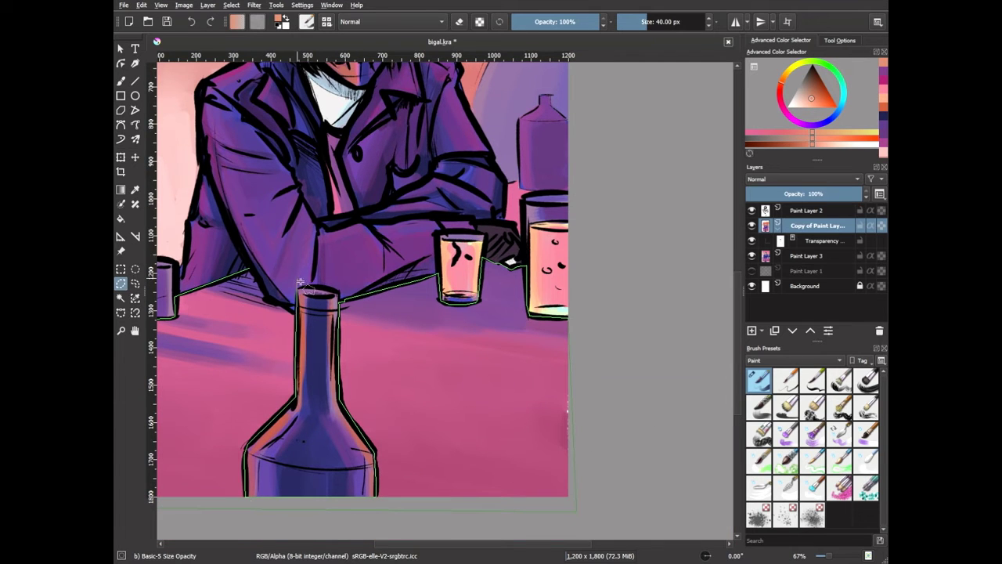
pyautogui.doubleClick(256, 278)
# - Glaze the selected table with broad peach and hot pink strokes plus darker pink shadows
pyautogui.press('b')
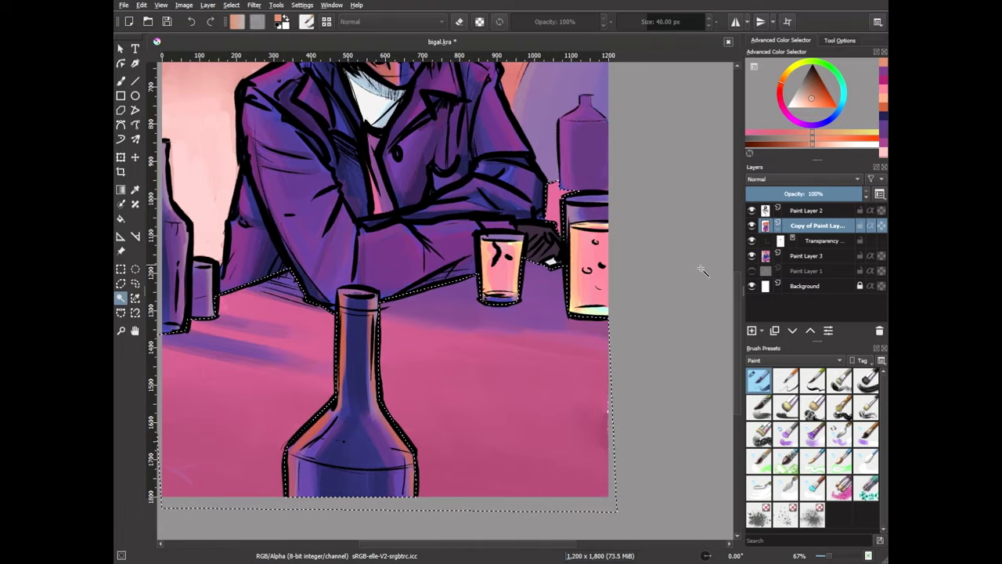
pyautogui.click(759, 407)
pyautogui.moveTo(347, 396)
pyautogui.mouseDown()
pyautogui.moveTo(559, 347)
pyautogui.moveTo(235, 391)
pyautogui.mouseUp()
pyautogui.keyDown('ctrl'); pyautogui.click(251, 313); pyautogui.keyUp('ctrl')
pyautogui.moveTo(328, 392); pyautogui.dragTo(548, 454)
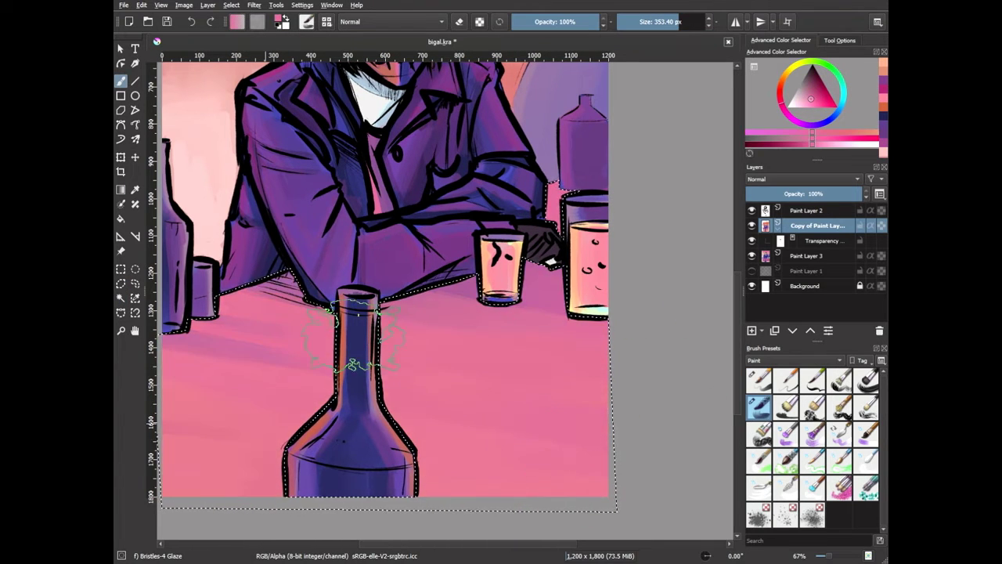
pyautogui.moveTo(335, 447); pyautogui.dragTo(580, 376)
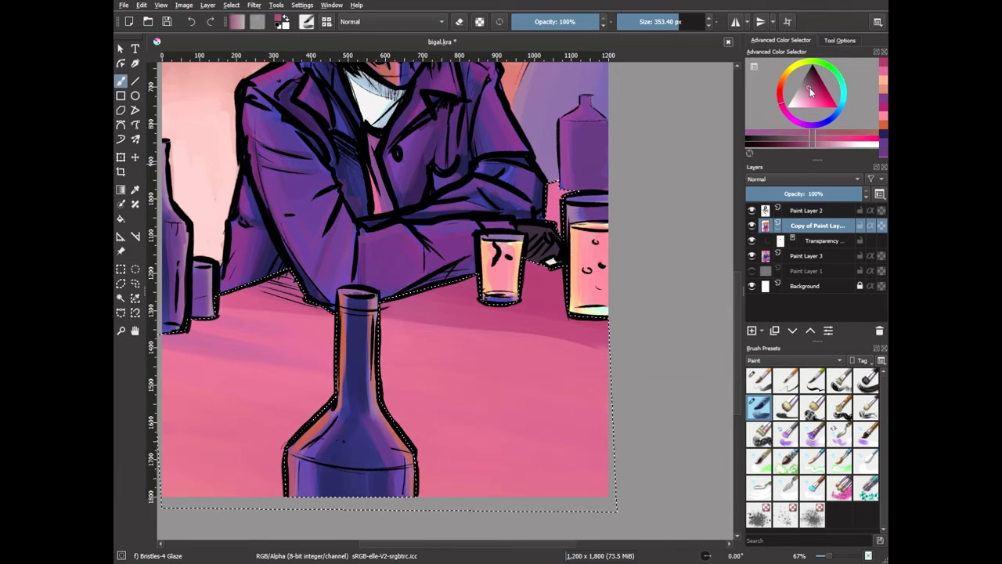
pyautogui.moveTo(302, 317); pyautogui.dragTo(203, 353)
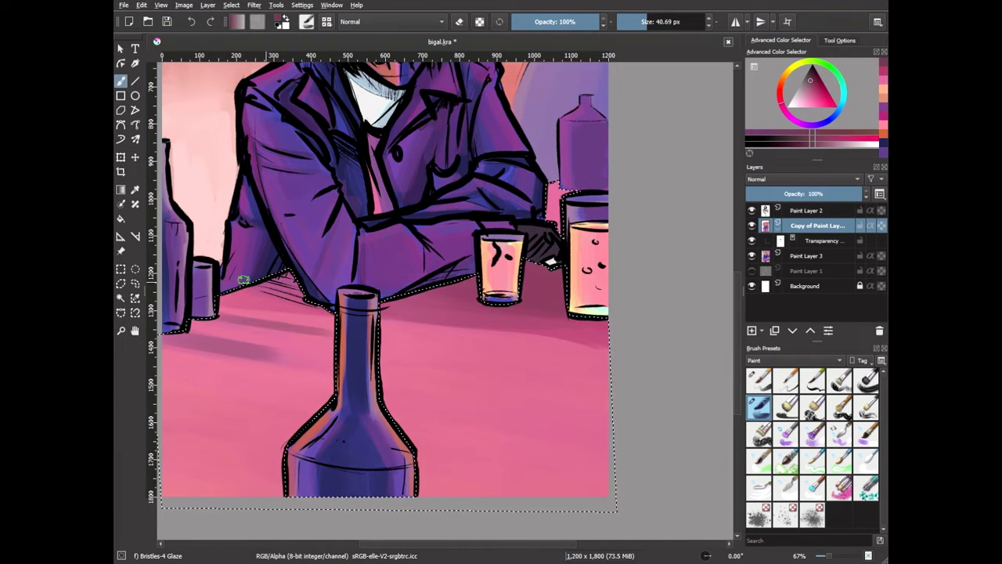
# - Clear the selection, darken the coat's lower edge with dark red, and glaze dark purple strokes
pyautogui.hotkey('ctrl', 'shift', 'a')
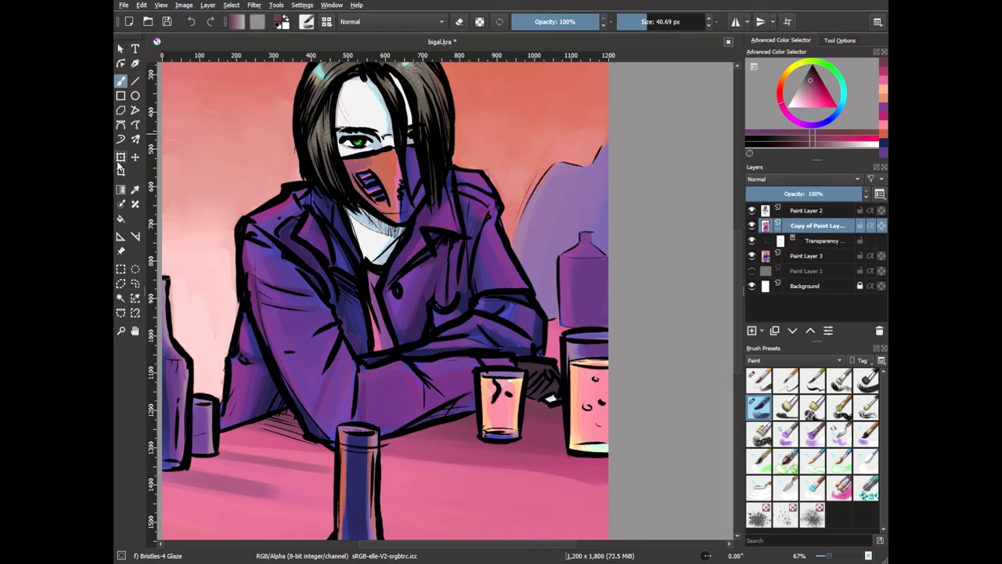
pyautogui.keyDown('ctrl'); pyautogui.click(476, 262); pyautogui.keyUp('ctrl')
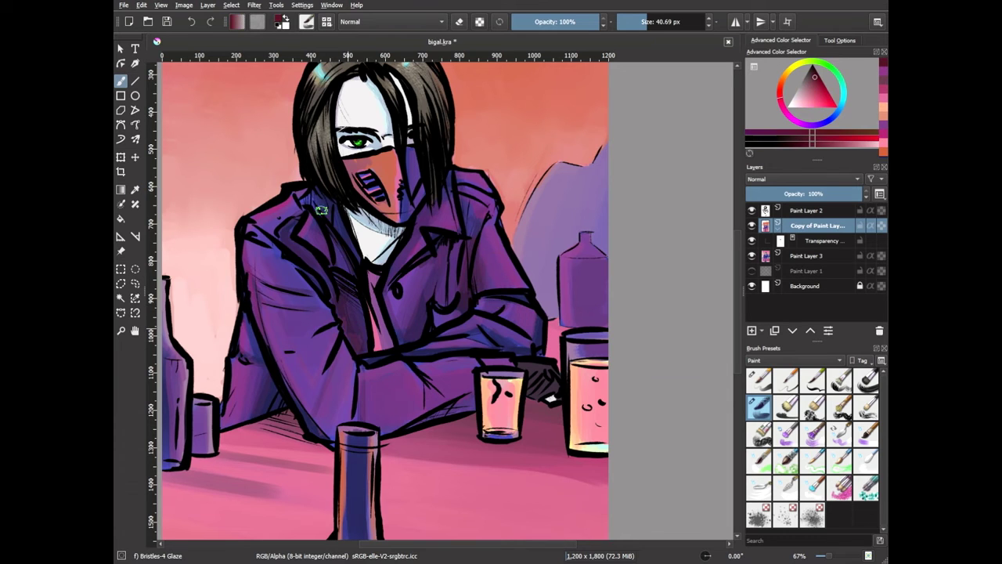
pyautogui.moveTo(430, 418); pyautogui.dragTo(475, 396)
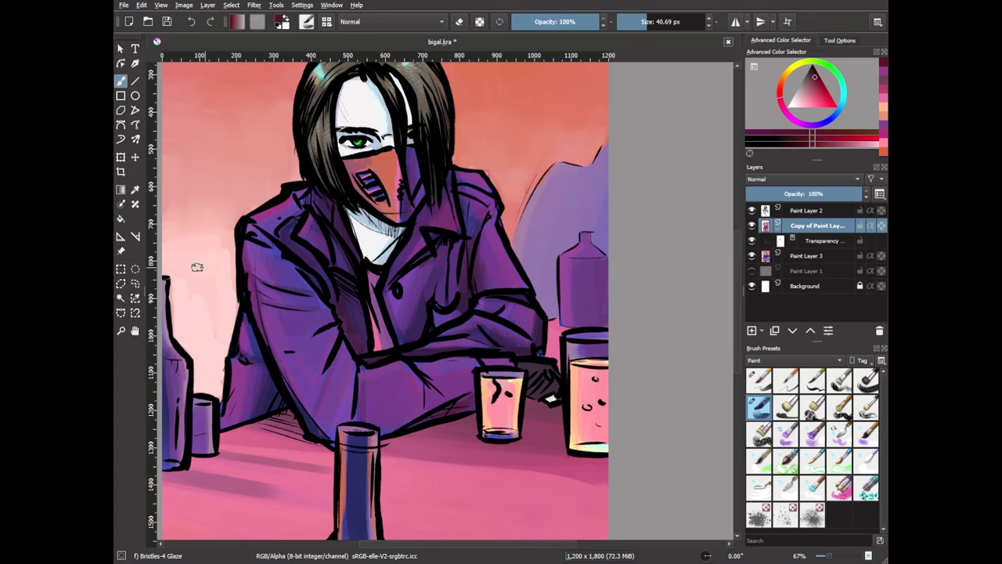
pyautogui.keyDown('ctrl'); pyautogui.click(501, 403); pyautogui.keyUp('ctrl')
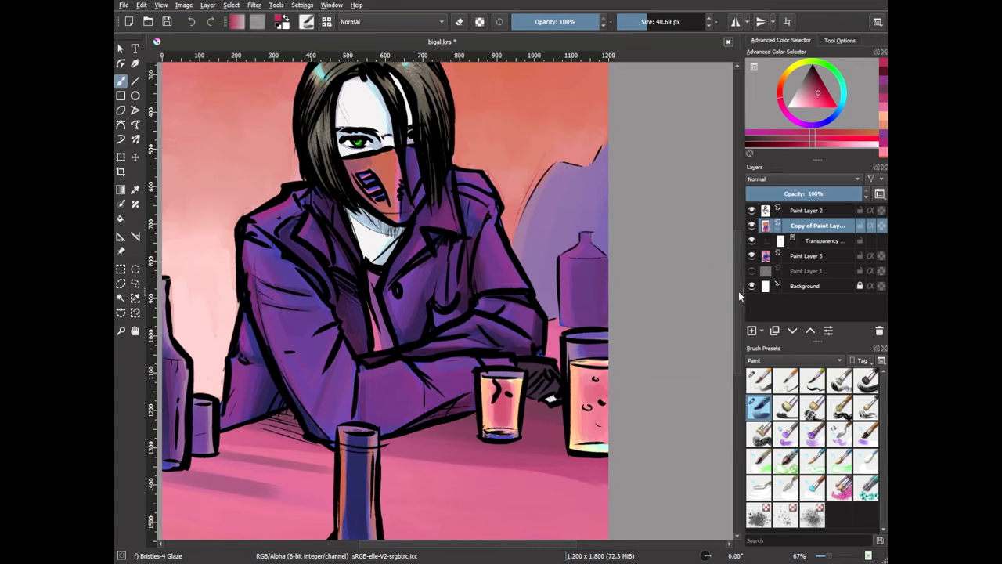
pyautogui.scroll(-3, 586, 399)
pyautogui.keyDown('ctrl'); pyautogui.click(354, 202); pyautogui.keyUp('ctrl')
pyautogui.moveTo(354, 202); pyautogui.dragTo(364, 360)
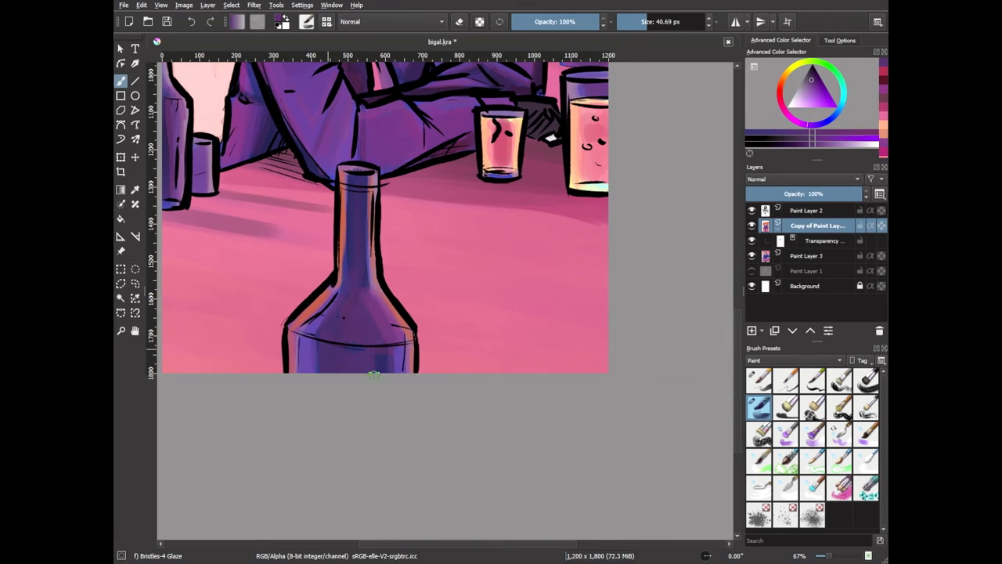
pyautogui.moveTo(739, 316)
pyautogui.mouseDown()
pyautogui.moveTo(736, 247)
pyautogui.moveTo(749, 235)
pyautogui.moveTo(740, 266)
pyautogui.mouseUp()
# - Glaze salmon-pink highlights on the jacket's left side and shoulder
pyautogui.keyDown('ctrl'); pyautogui.click(468, 148); pyautogui.keyUp('ctrl')
pyautogui.moveTo(243, 266); pyautogui.dragTo(231, 364)
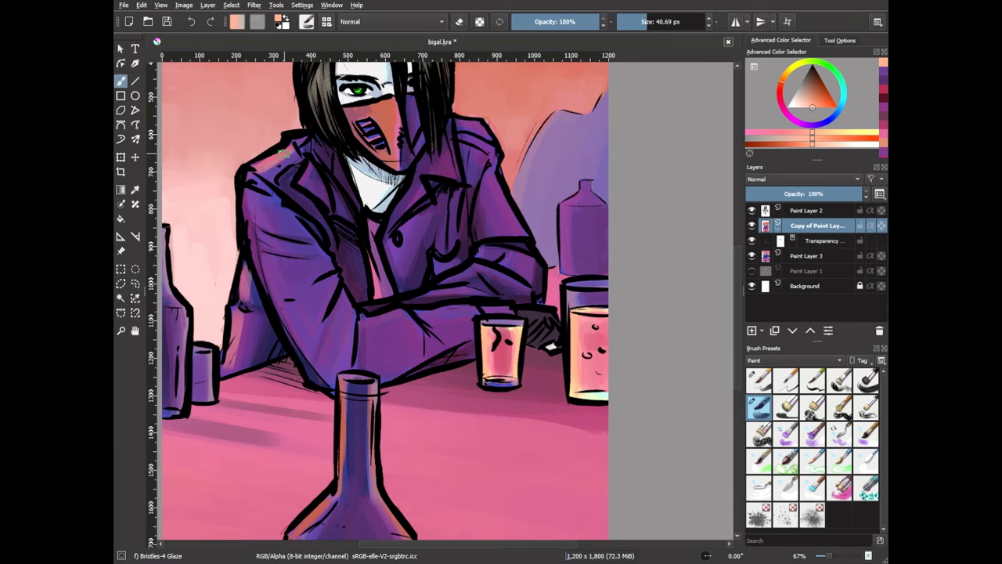
pyautogui.moveTo(254, 149); pyautogui.dragTo(296, 168)
pyautogui.keyDown('ctrl'); pyautogui.click(255, 206); pyautogui.keyUp('ctrl')
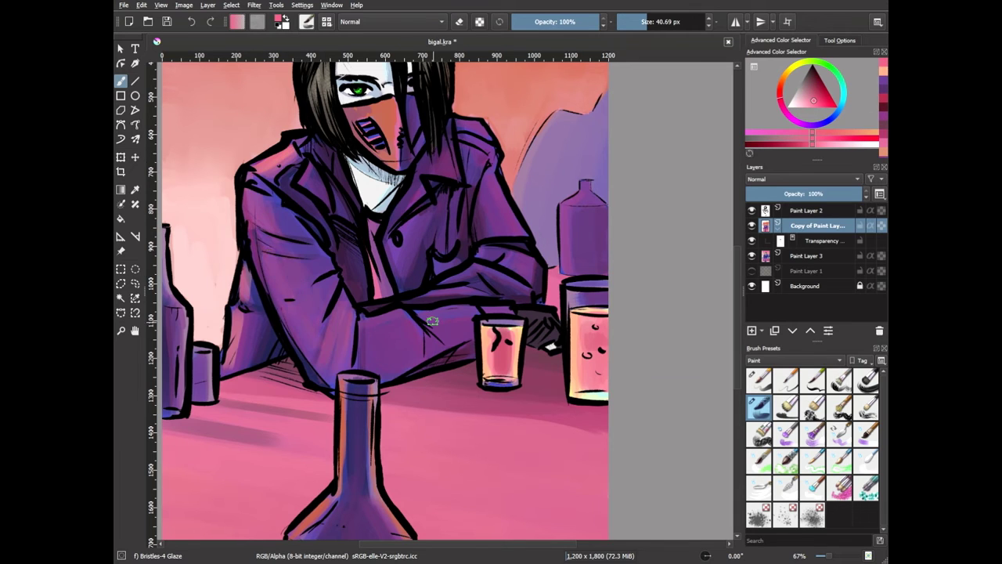
# - Shade the jacket's chest, lapel and left chest with dark red-brown
pyautogui.keyDown('ctrl'); pyautogui.click(423, 309); pyautogui.keyUp('ctrl')
pyautogui.keyDown('ctrl'); pyautogui.click(426, 220); pyautogui.keyUp('ctrl')
pyautogui.moveTo(415, 243); pyautogui.dragTo(423, 286)
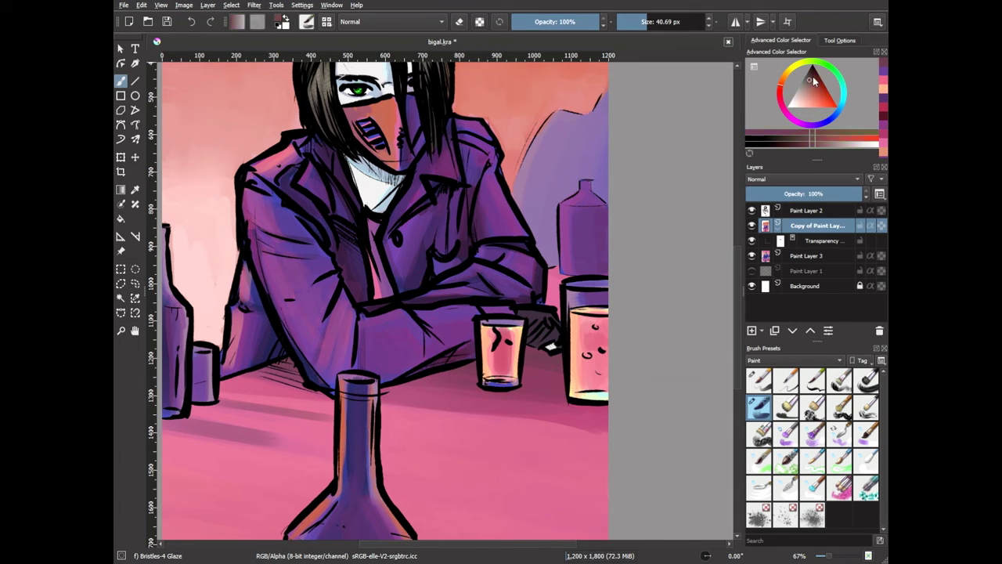
pyautogui.keyDown('ctrl'); pyautogui.click(422, 235); pyautogui.keyUp('ctrl')
pyautogui.moveTo(407, 219); pyautogui.dragTo(447, 266)
pyautogui.moveTo(462, 188); pyautogui.dragTo(469, 160)
pyautogui.moveTo(306, 200); pyautogui.dragTo(364, 298)
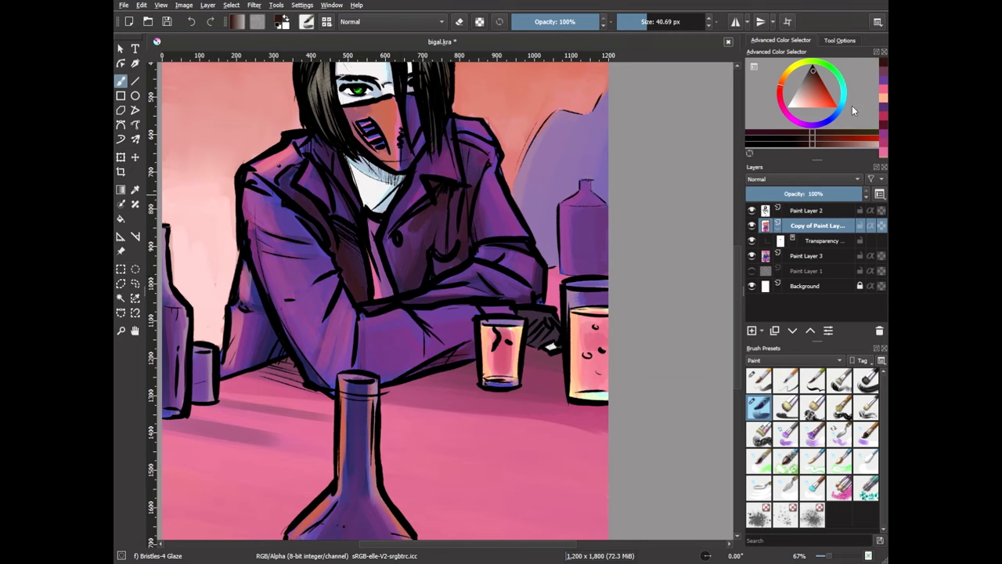
# - Add salmon-red detail strokes down the jacket's chest
pyautogui.keyDown('ctrl'); pyautogui.click(368, 278); pyautogui.keyUp('ctrl')
pyautogui.moveTo(376, 262); pyautogui.dragTo(379, 299)
pyautogui.keyDown('ctrl'); pyautogui.click(379, 300); pyautogui.keyUp('ctrl')
pyautogui.moveTo(380, 249); pyautogui.dragTo(383, 296)
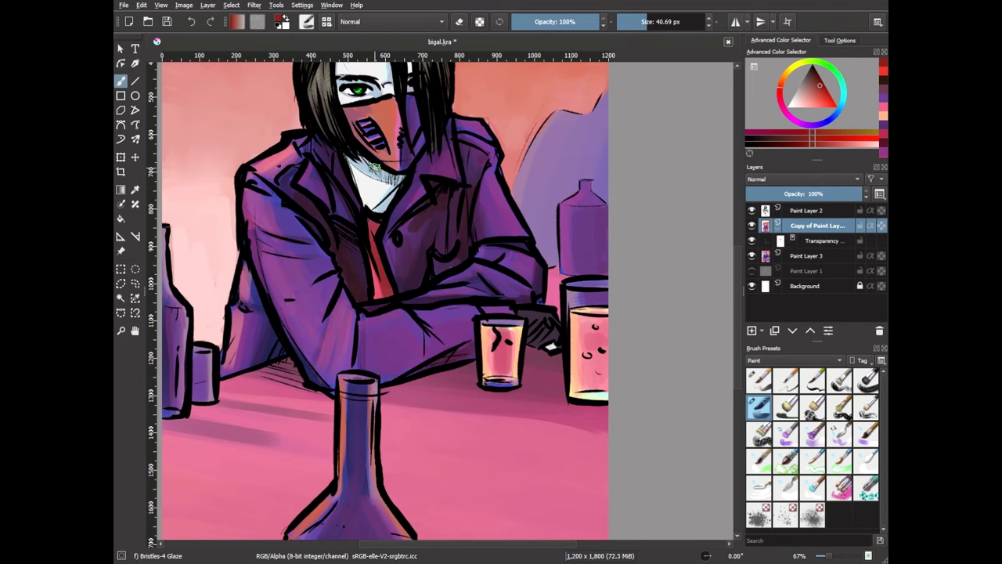
pyautogui.scroll(3, 470, 235)
pyautogui.scroll(-1, 383, 302)
# - Shade the lower jacket with purple and glaze pink over its left side
pyautogui.keyDown('ctrl'); pyautogui.click(290, 336); pyautogui.keyUp('ctrl')
pyautogui.moveTo(270, 325)
pyautogui.mouseDown()
pyautogui.moveTo(309, 368)
pyautogui.moveTo(368, 489)
pyautogui.mouseUp()
pyautogui.moveTo(407, 442); pyautogui.dragTo(410, 495)
pyautogui.keyDown('ctrl'); pyautogui.click(188, 235); pyautogui.keyUp('ctrl')
pyautogui.moveTo(239, 321); pyautogui.dragTo(262, 364)
pyautogui.moveTo(258, 357); pyautogui.dragTo(318, 492)
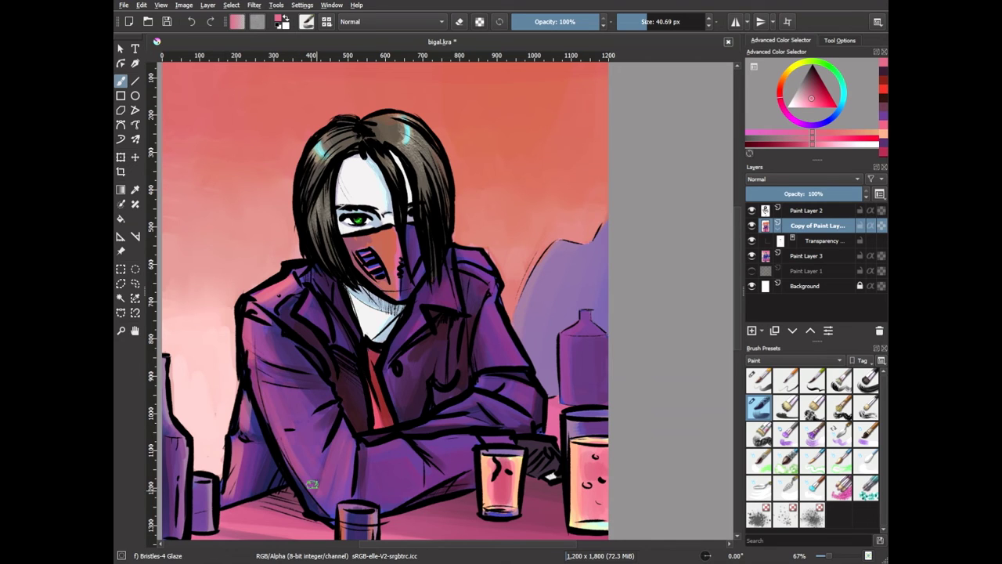
# - Check Paint Layer 3, return to Copy of Paint Layer 3, and choose a soft blending brush
pyautogui.click(811, 255)
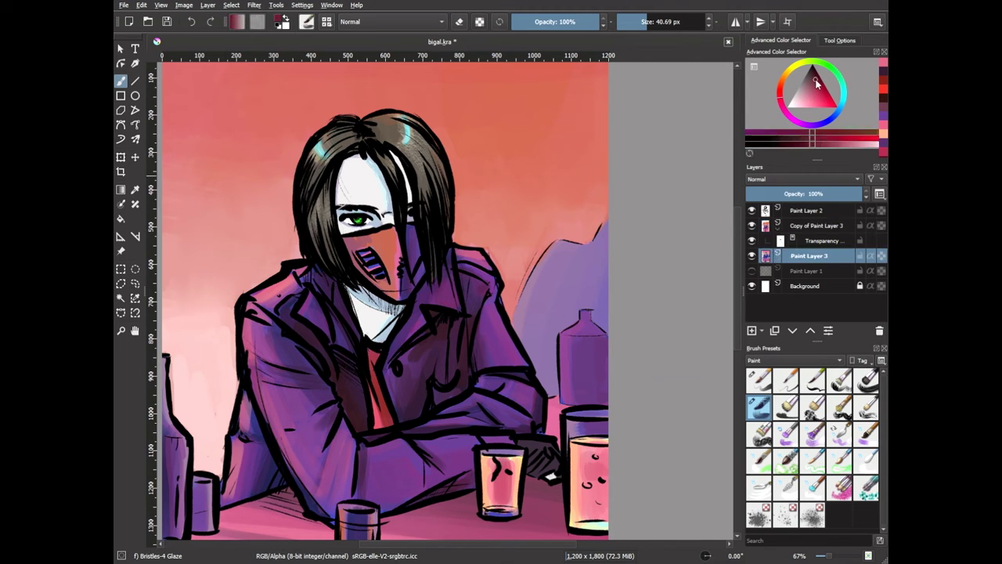
pyautogui.click(815, 225)
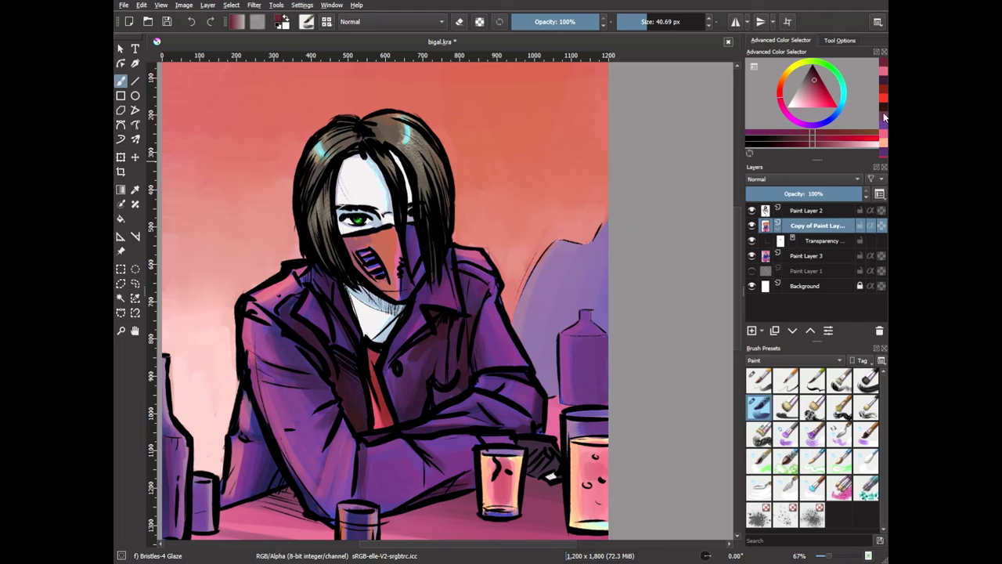
pyautogui.scroll(-5, 423, 300)
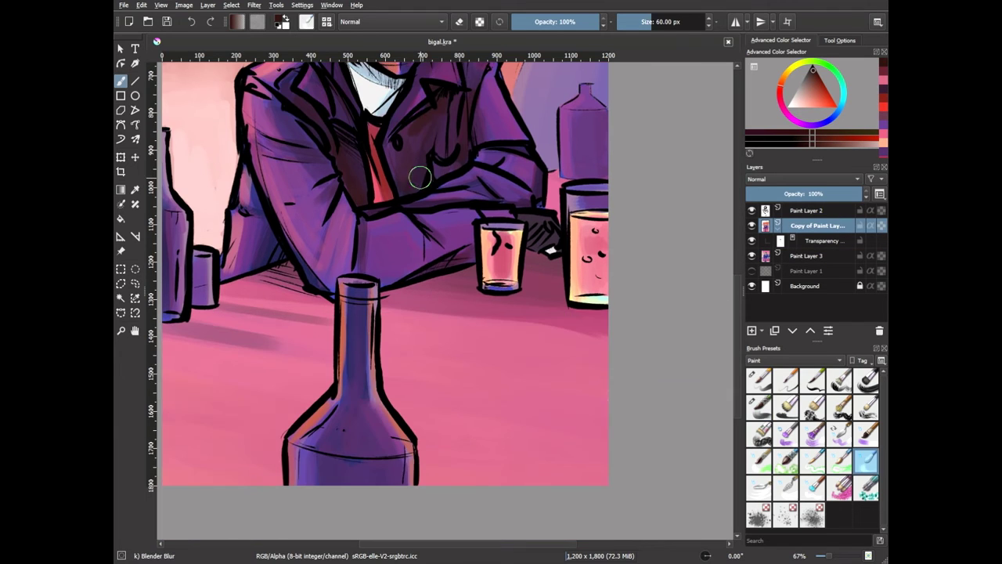
pyautogui.click(813, 487)
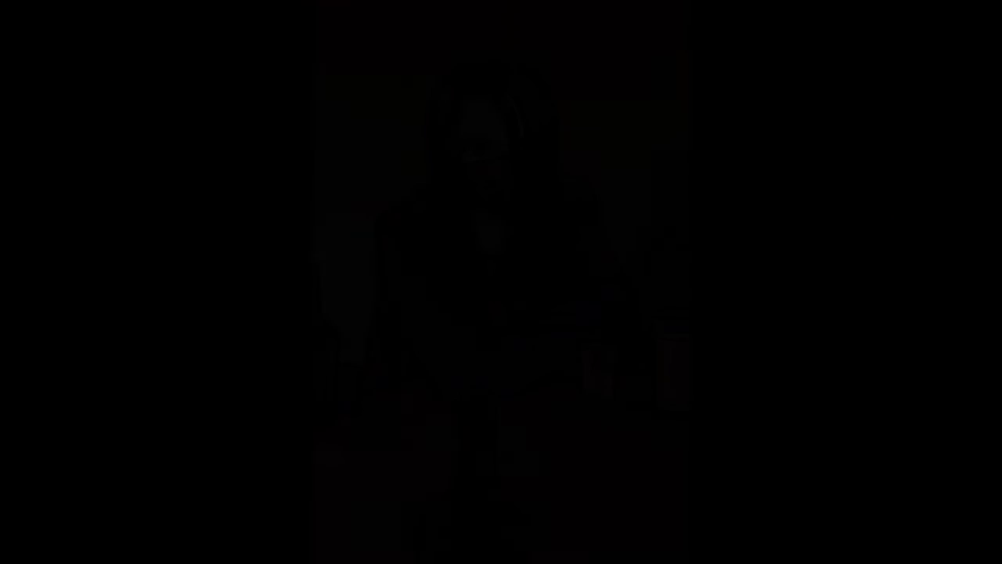